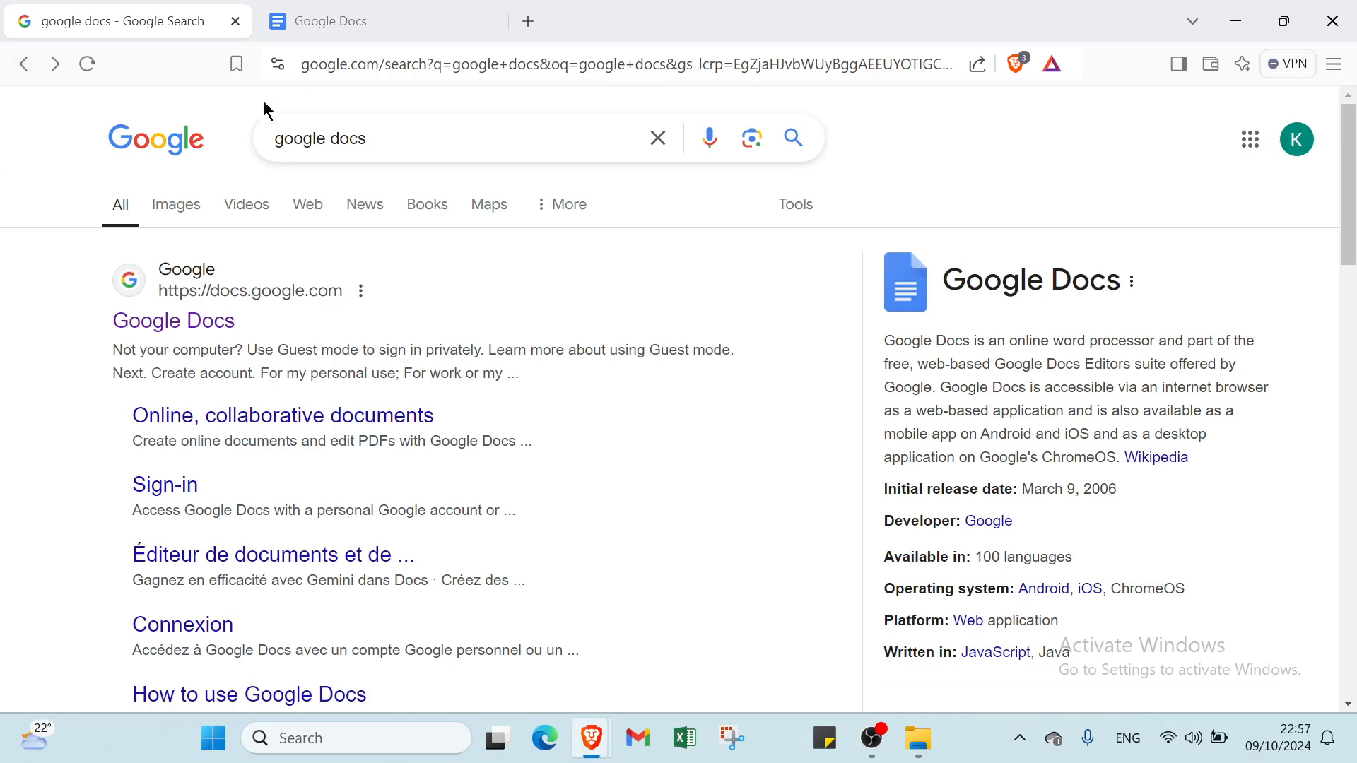
drag(378, 138, 269, 139)
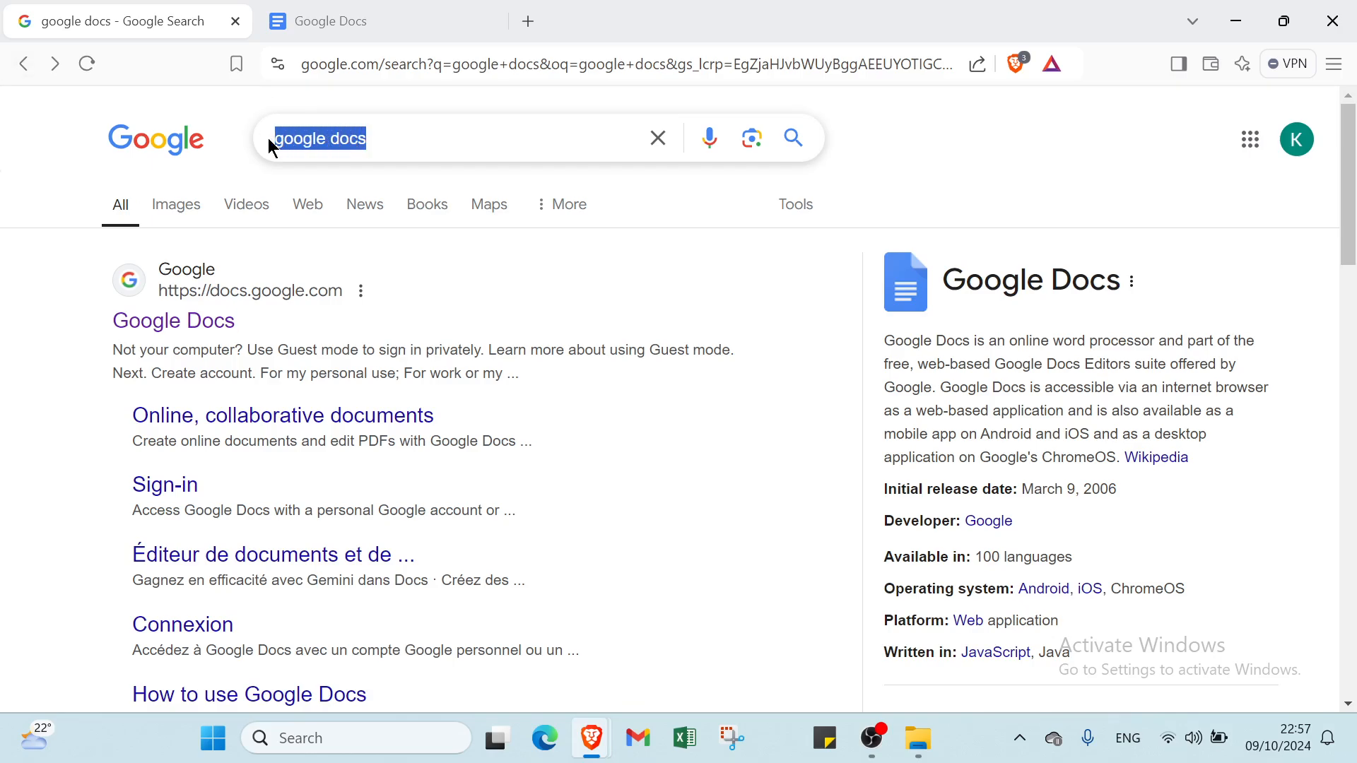
click(61, 283)
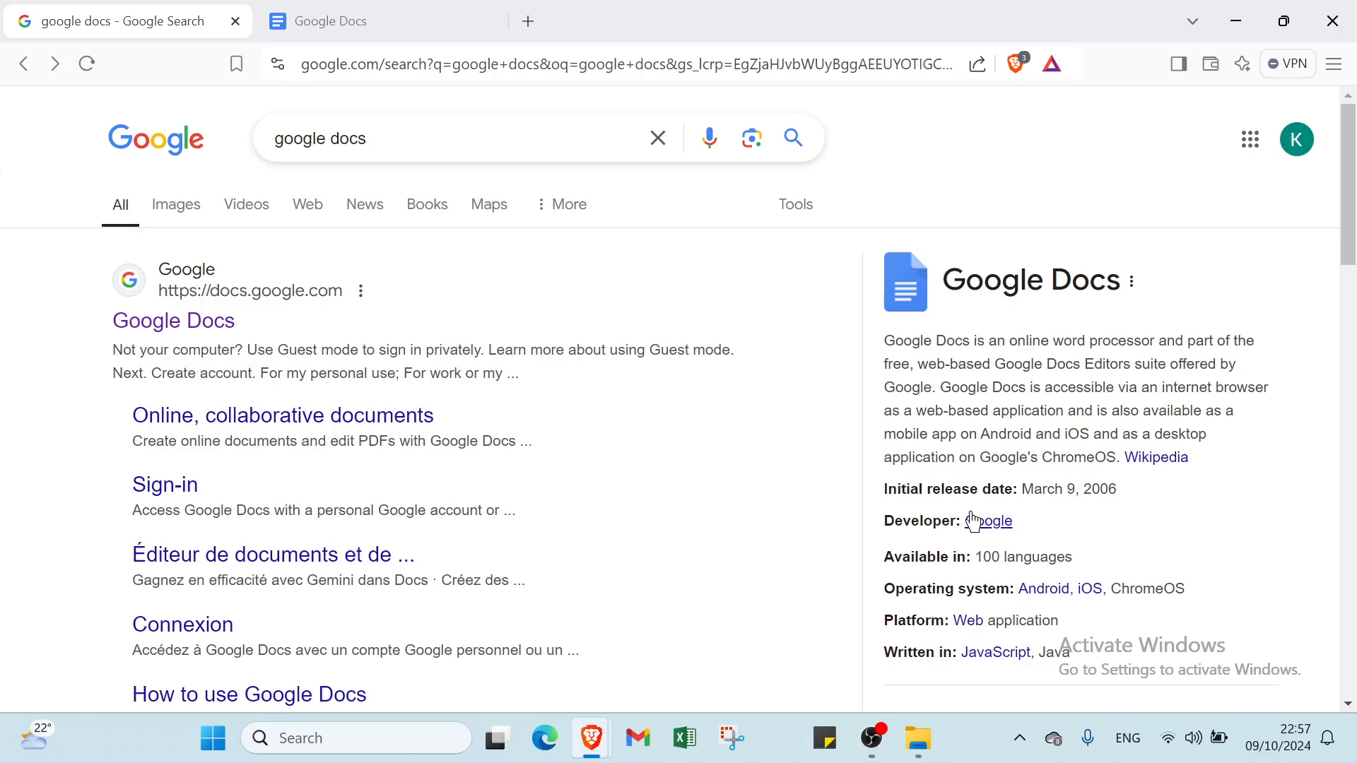
scroll(969, 521, down, 3)
scroll(1017, 286, up, 3)
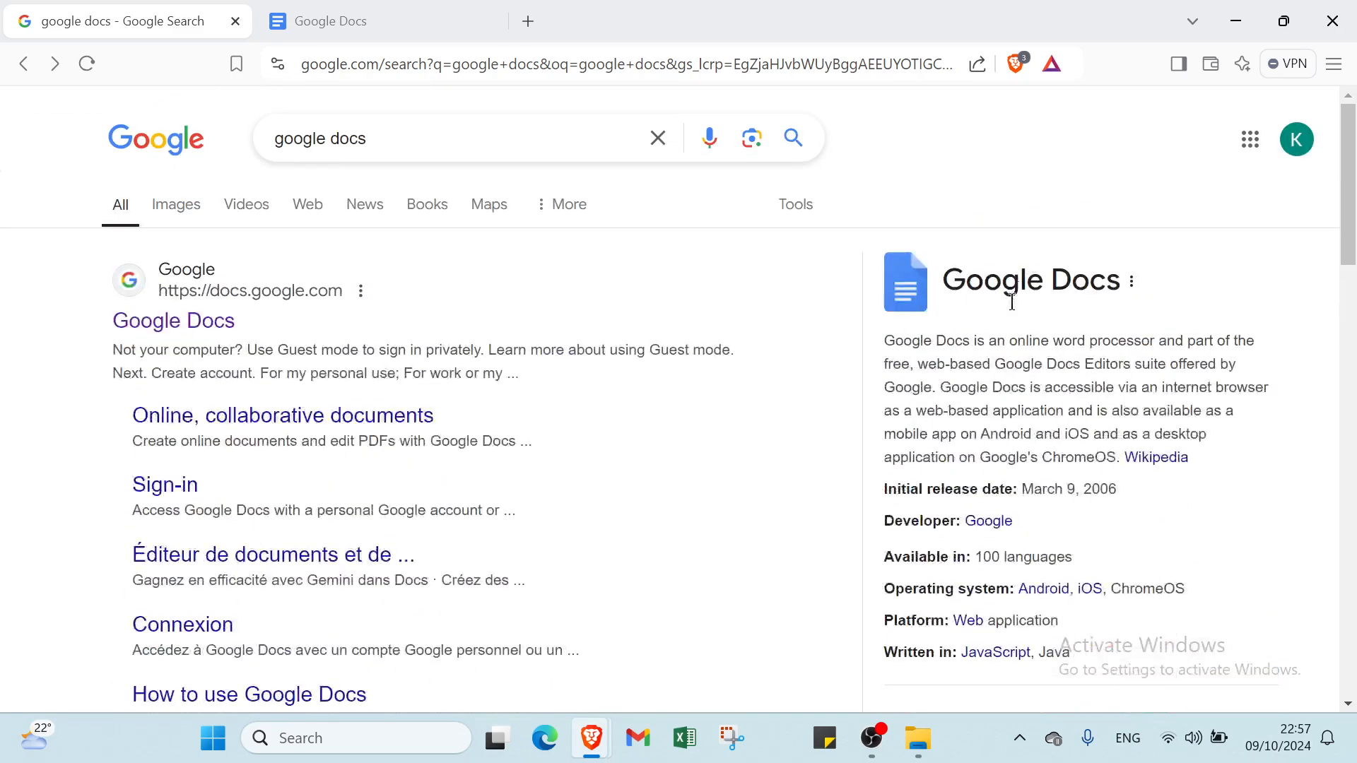
scroll(994, 413, down, 3)
scroll(995, 420, up, 3)
scroll(994, 420, down, 3)
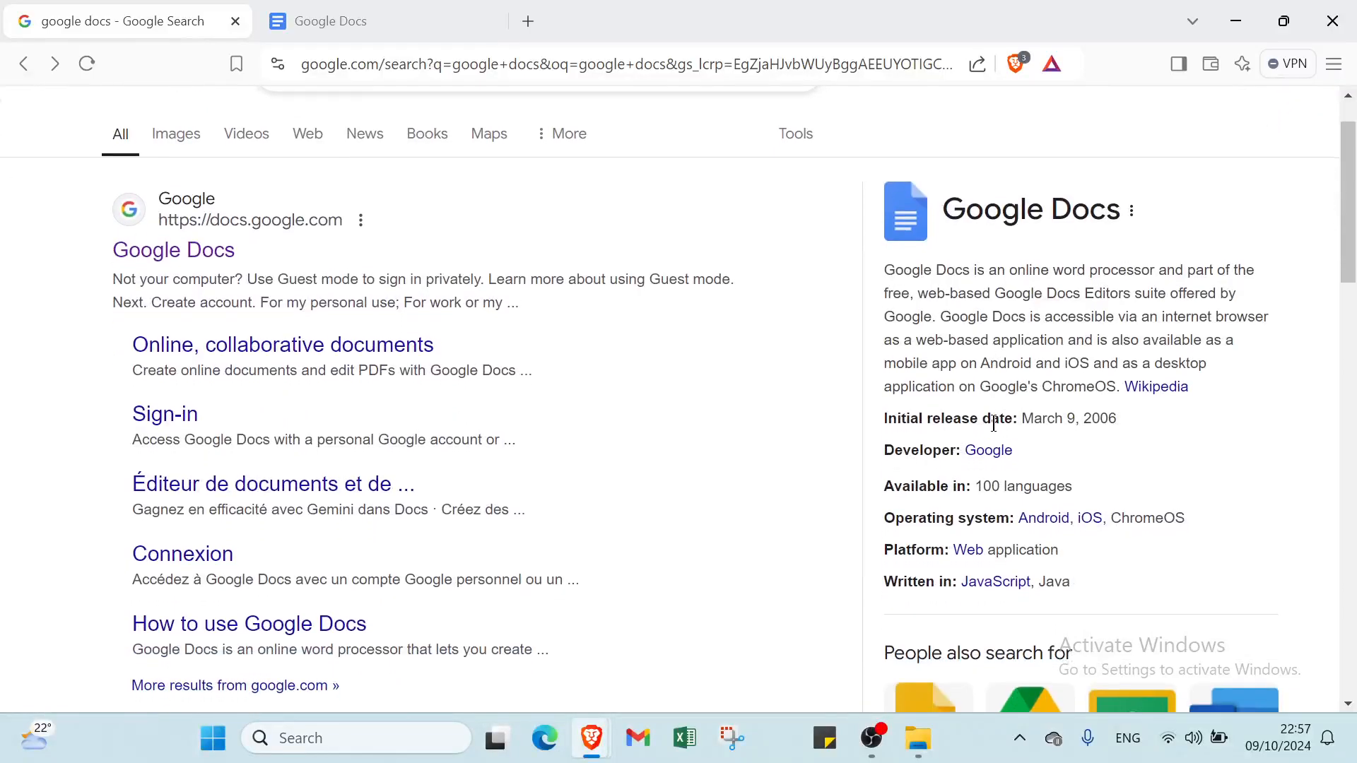
scroll(993, 423, up, 3)
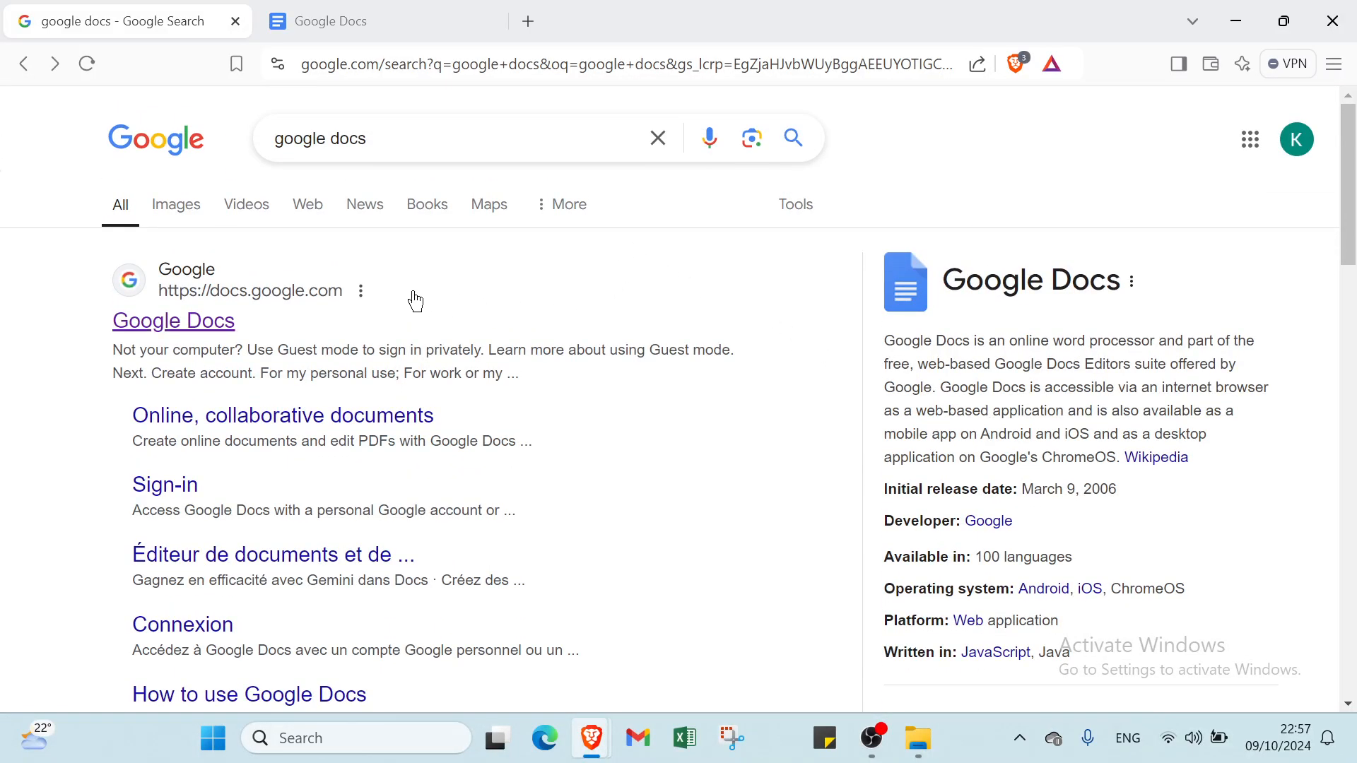
- Switch to the Google Docs home page and open the recent document named test
click(324, 26)
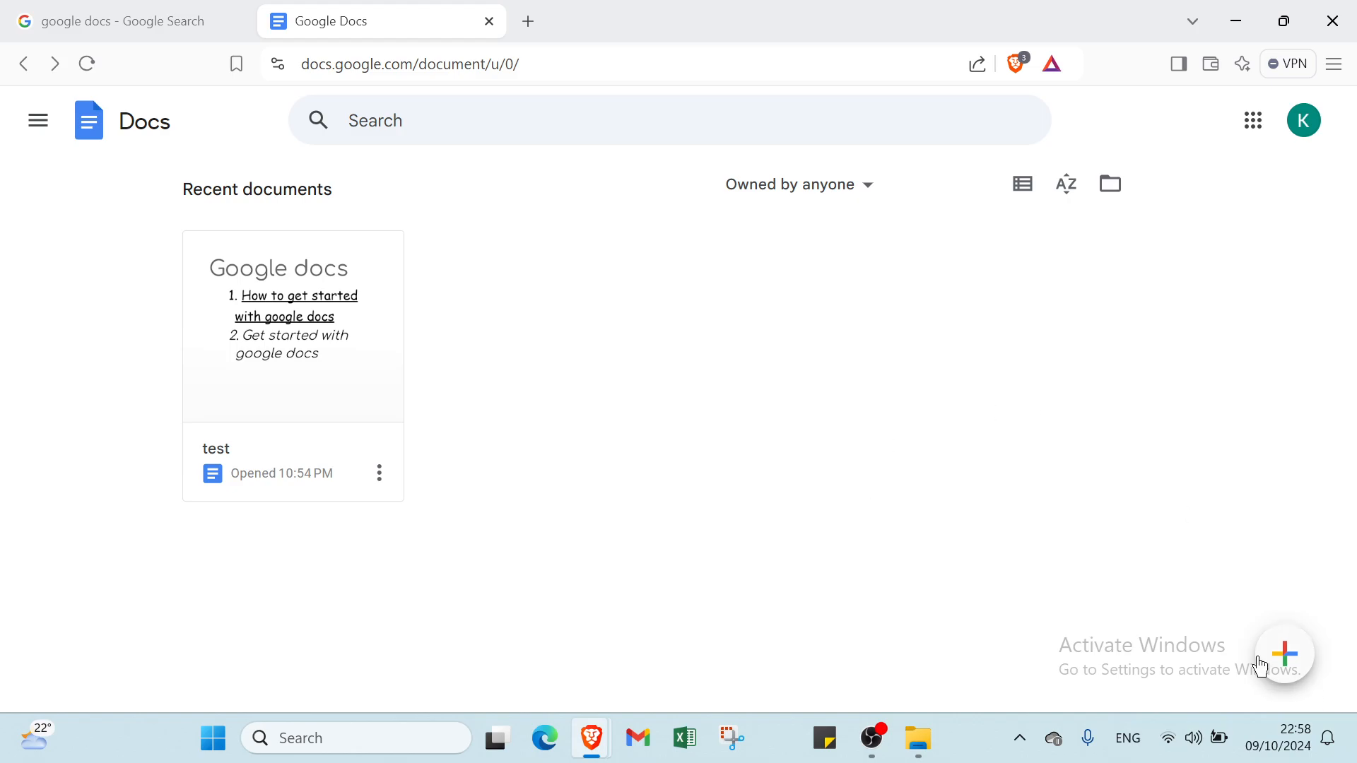
mouse_move(1295, 672)
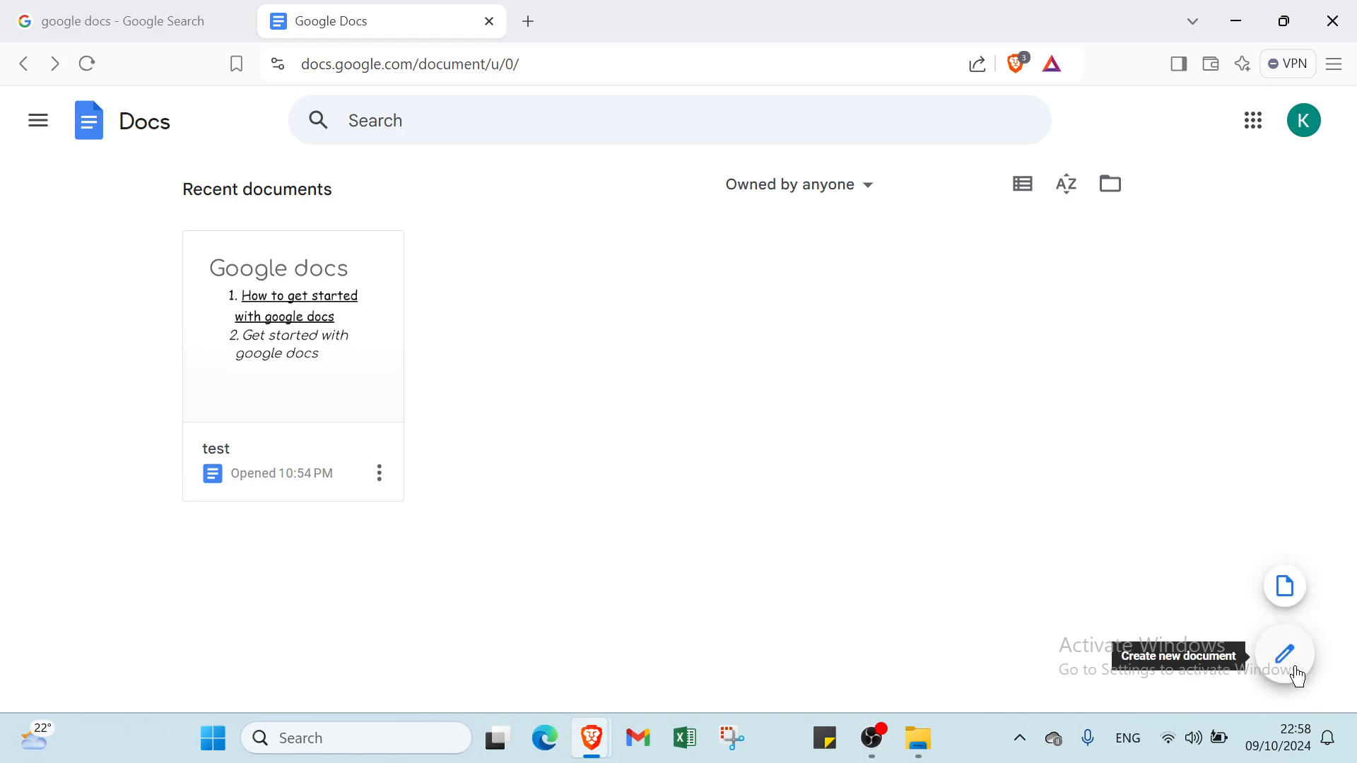
click(239, 361)
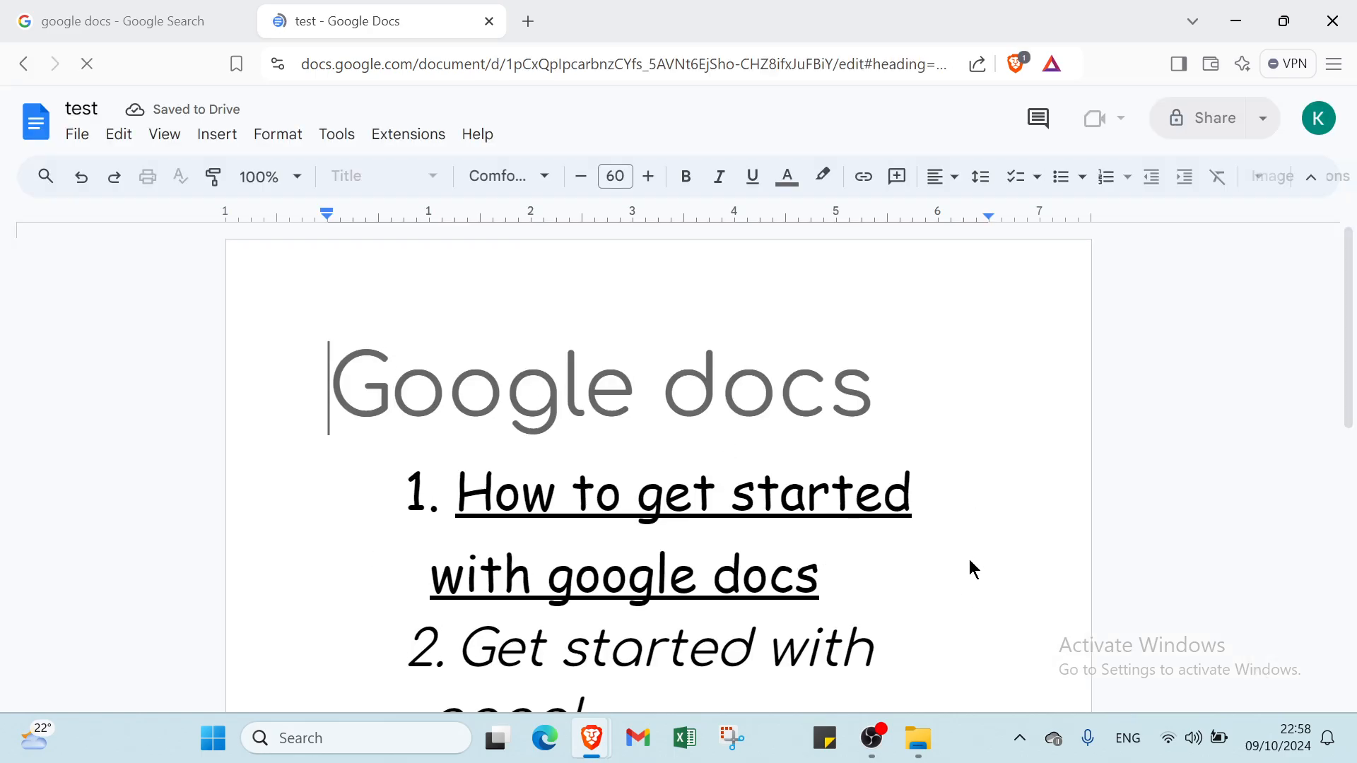
- Delete the title and the numbered list so the document is empty
scroll(921, 629, down, 3)
drag(676, 430, 402, 231)
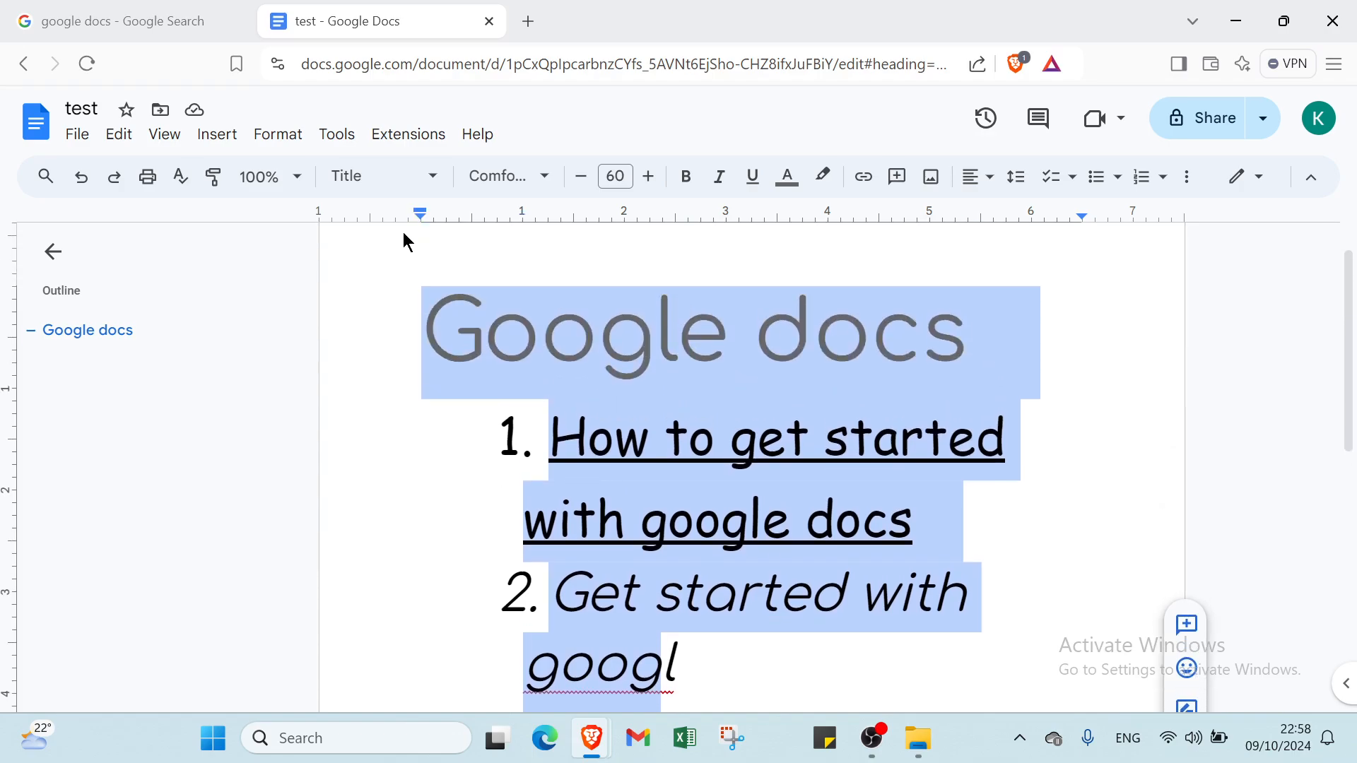
key(BackSpace)
double_click(580, 315)
key(BackSpace)
key(BackSpace)
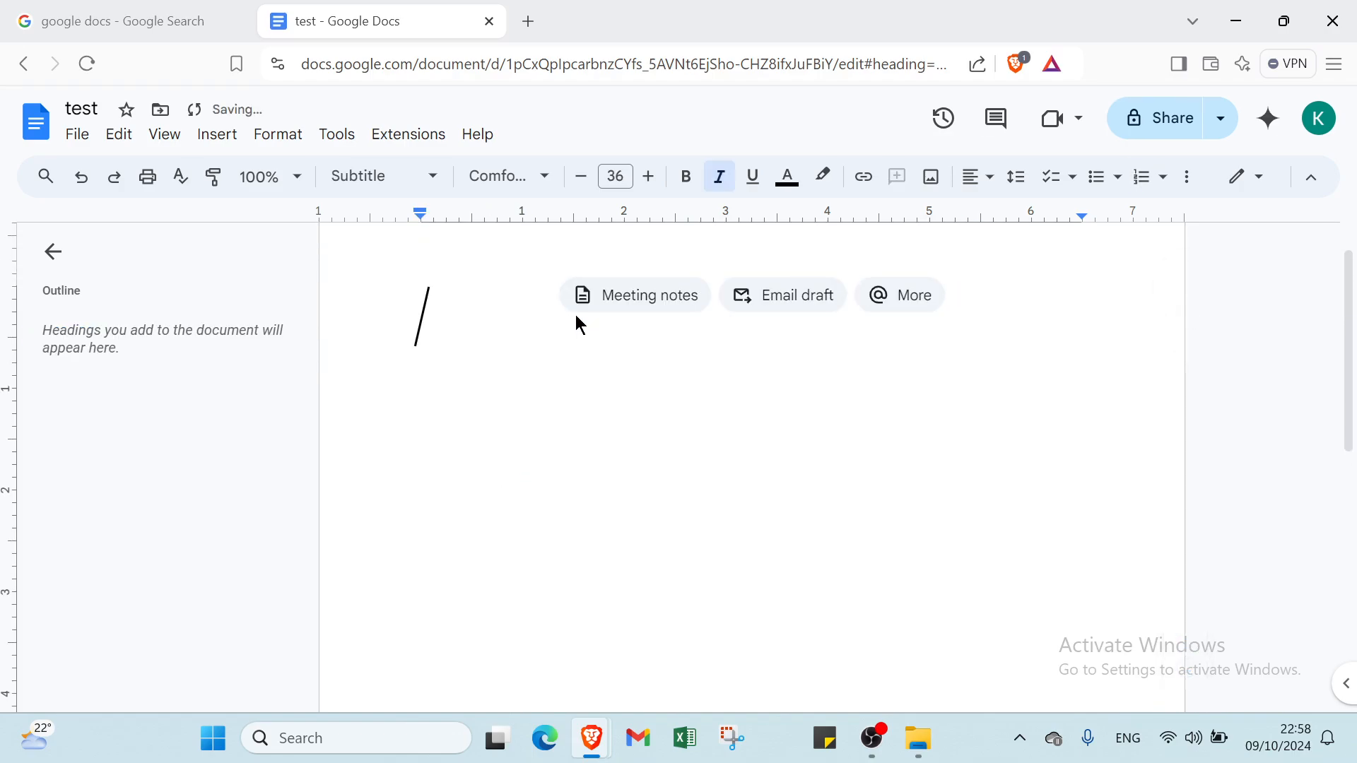
scroll(410, 391, down, 1)
scroll(404, 390, up, 2)
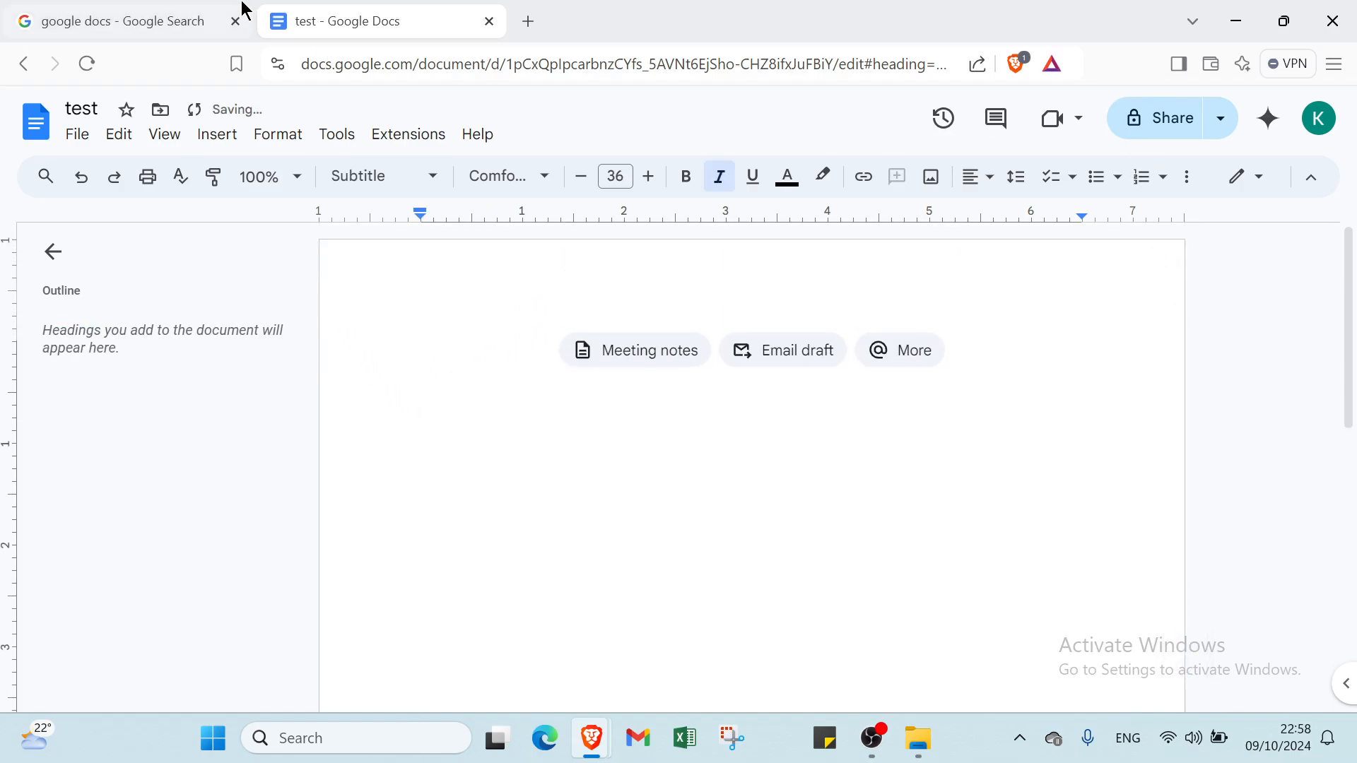
- Retype the document's name as test
click(86, 106)
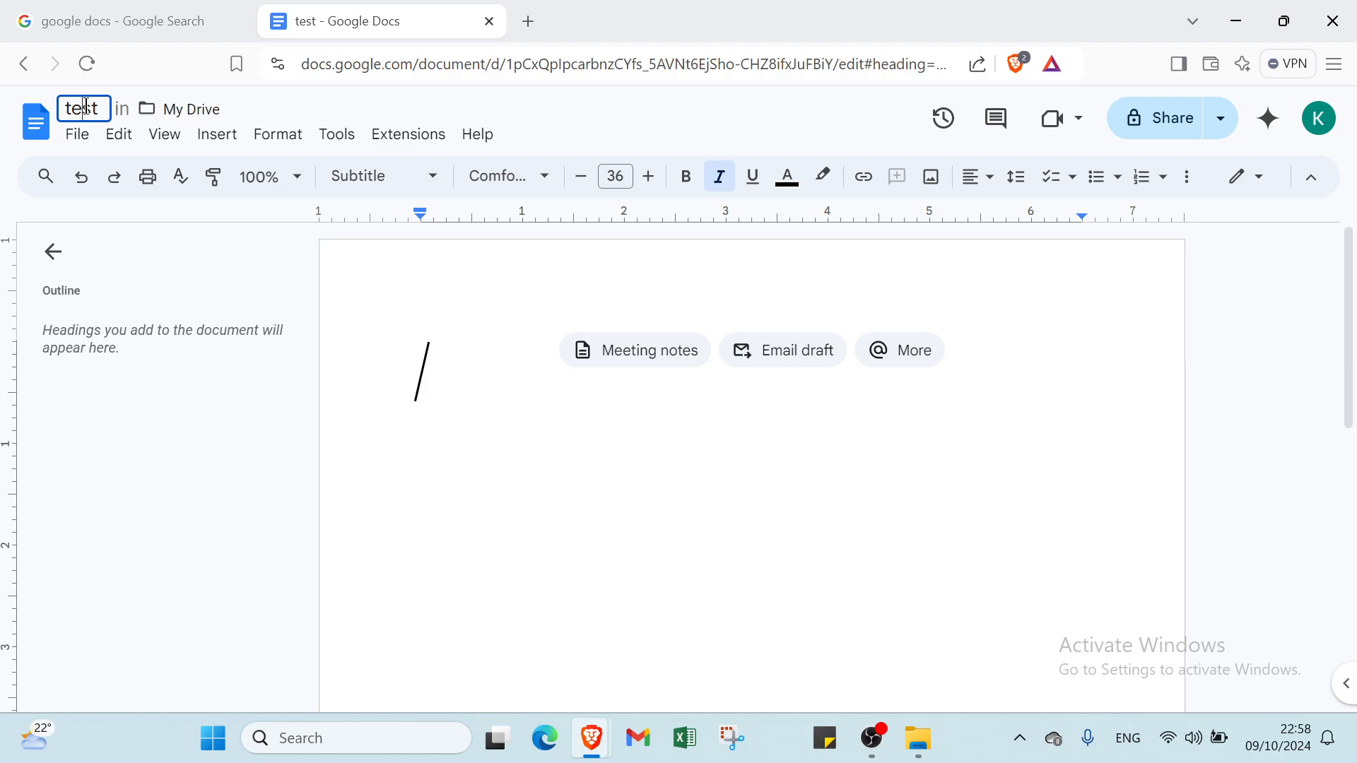
key(BackSpace)
key(BackSpace)
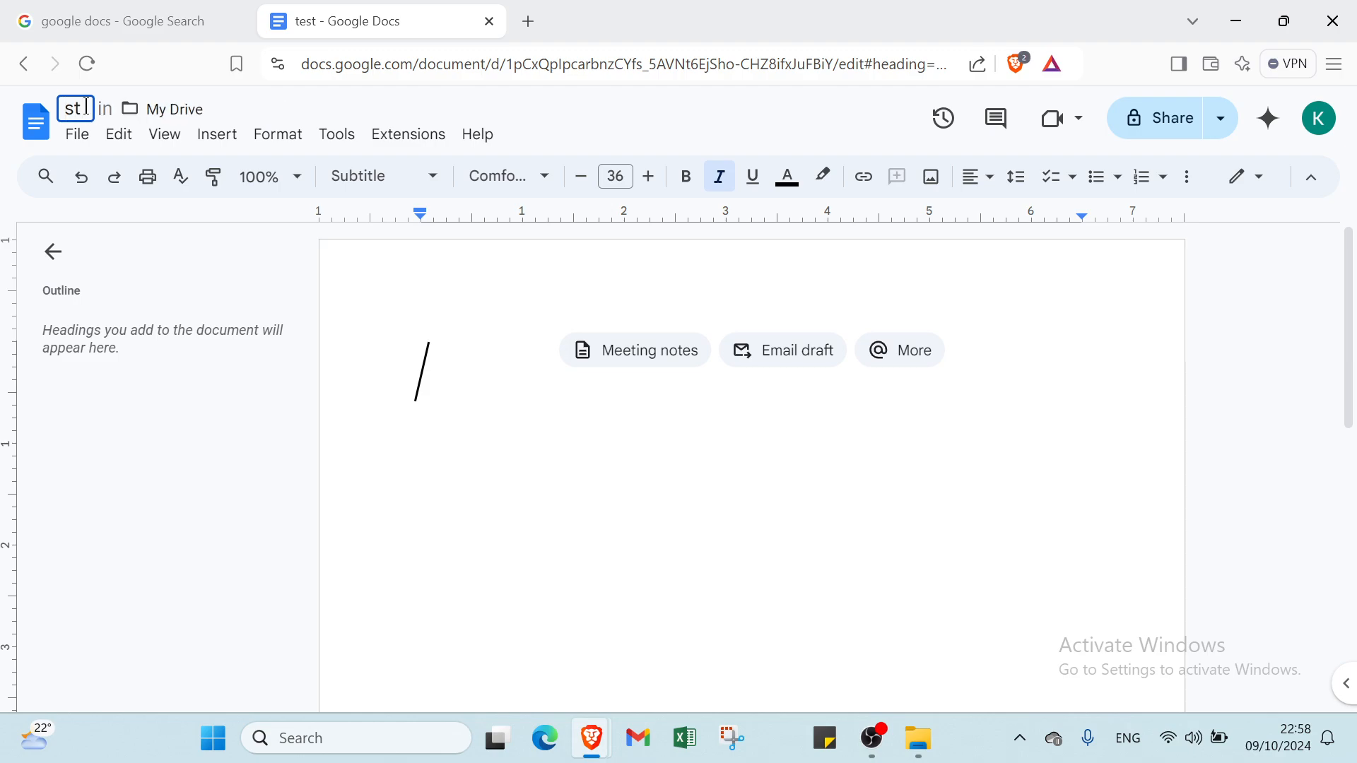
text(tes)
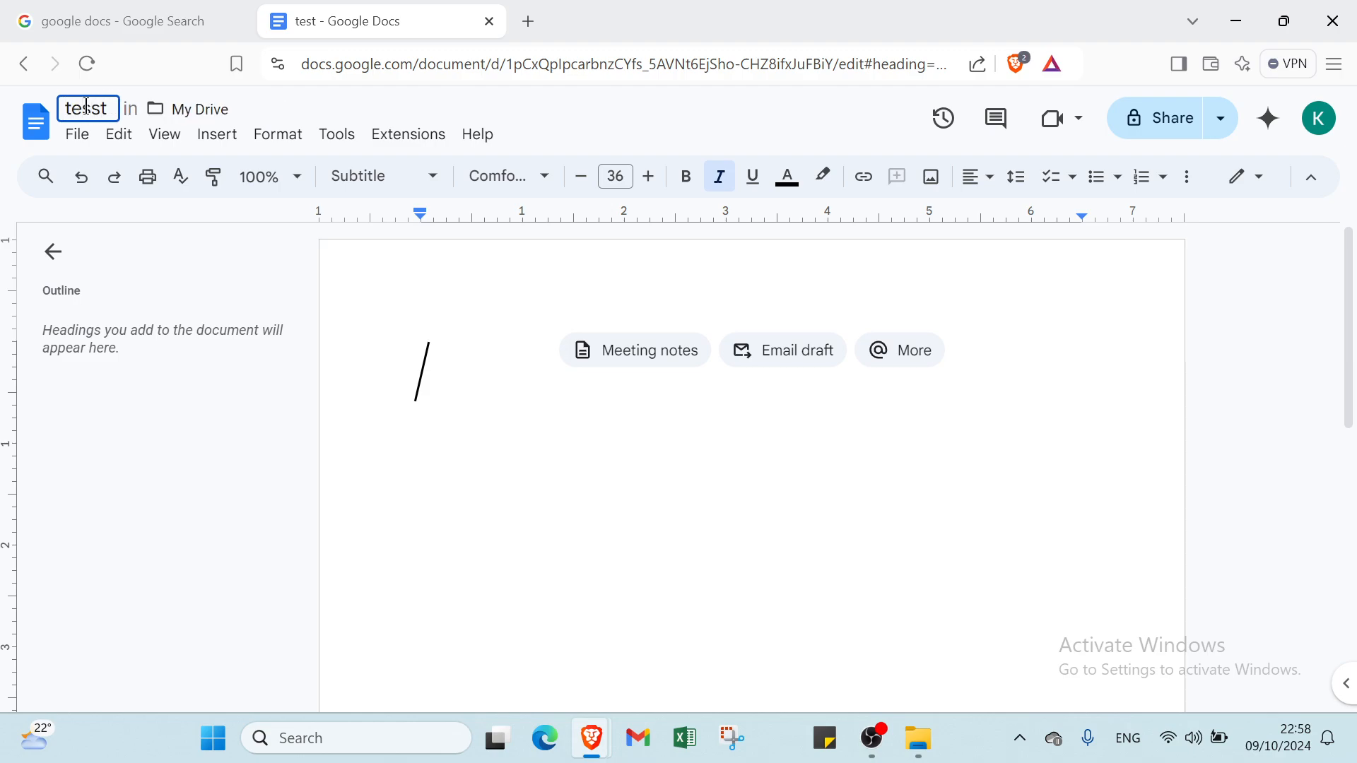
key(BackSpace)
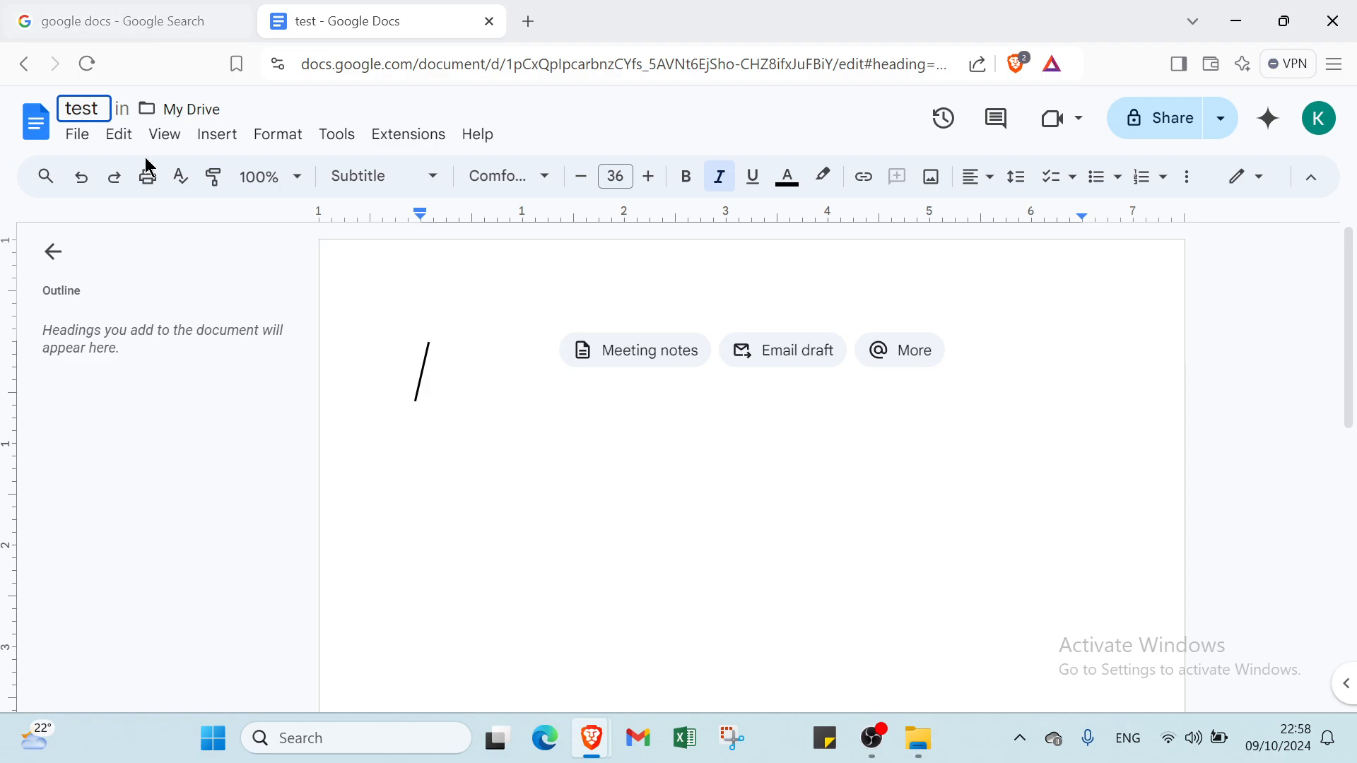
click(275, 114)
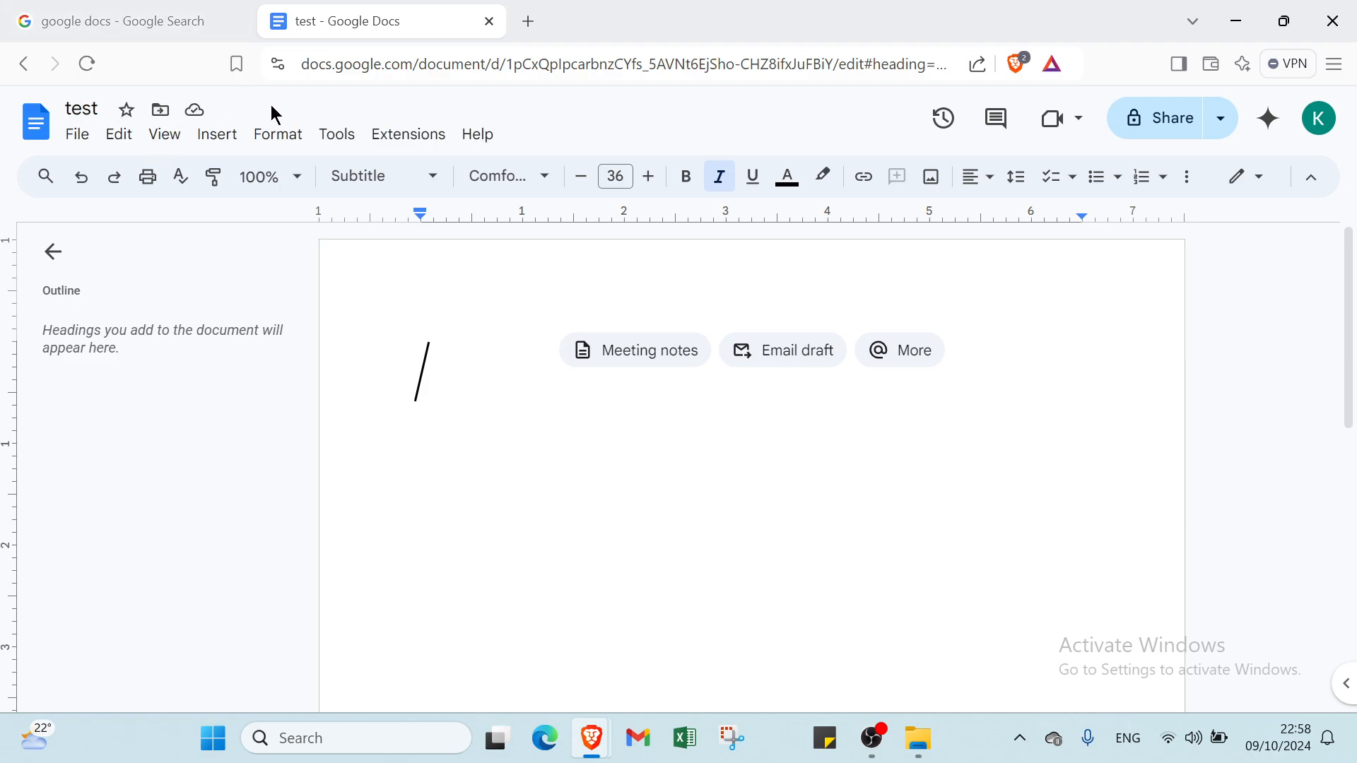
- Examine the starred folders and all locations offered for moving the document, cancel the move, and check its Drive save and offline status
click(153, 115)
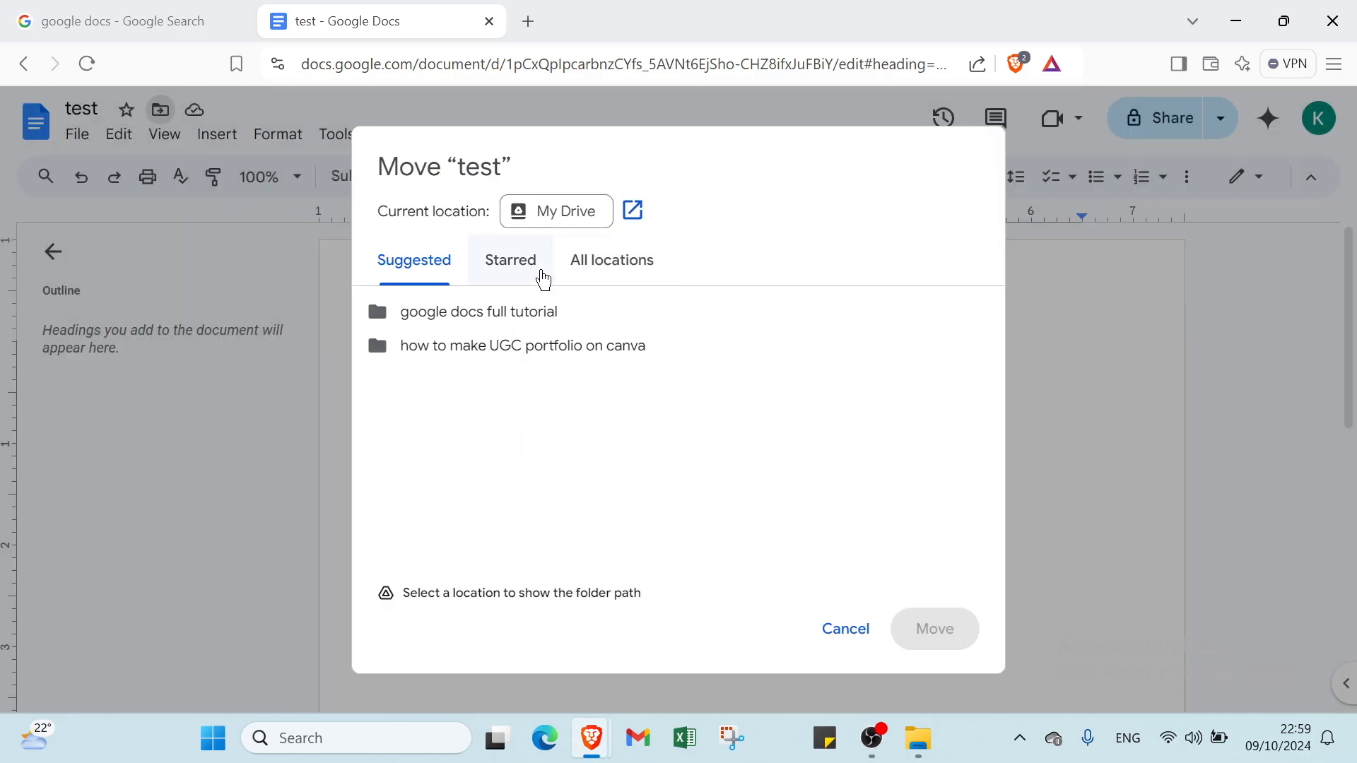
click(543, 278)
click(585, 268)
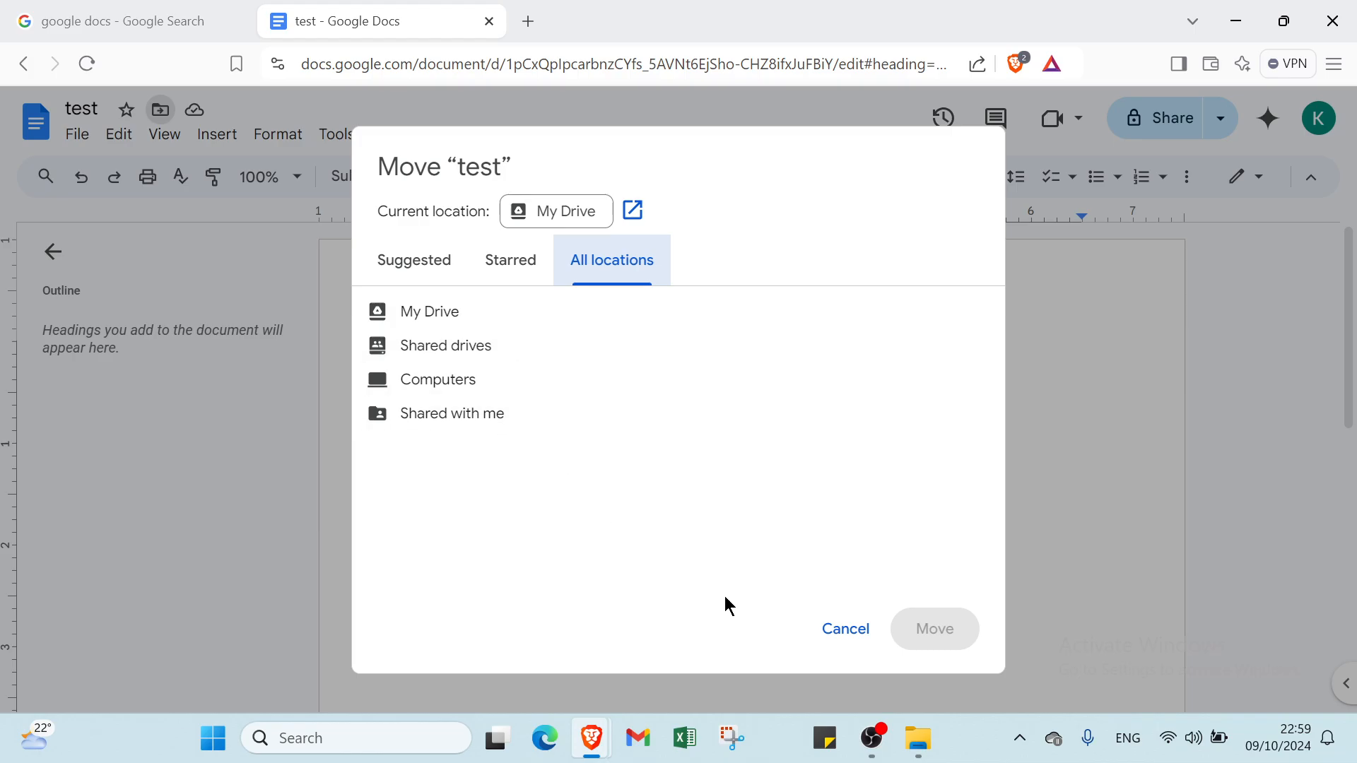
click(841, 631)
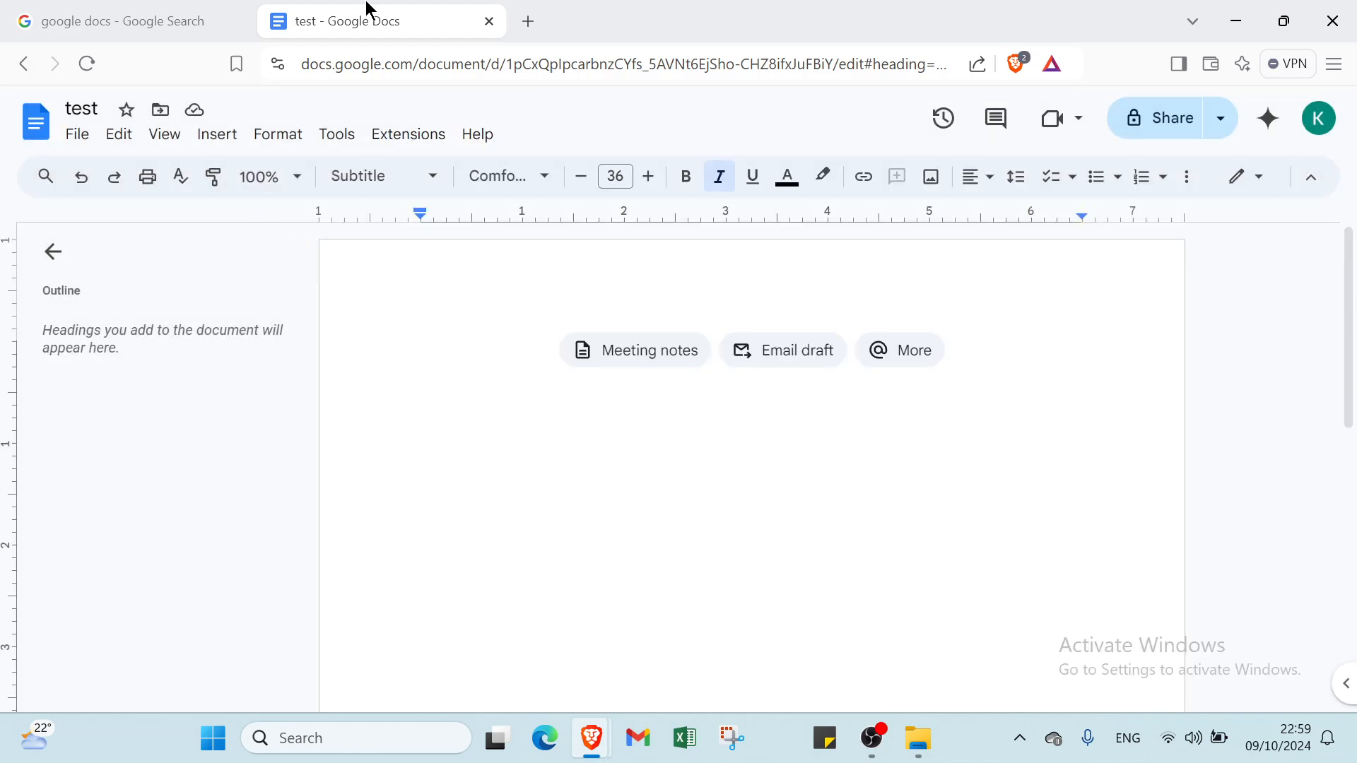
click(195, 110)
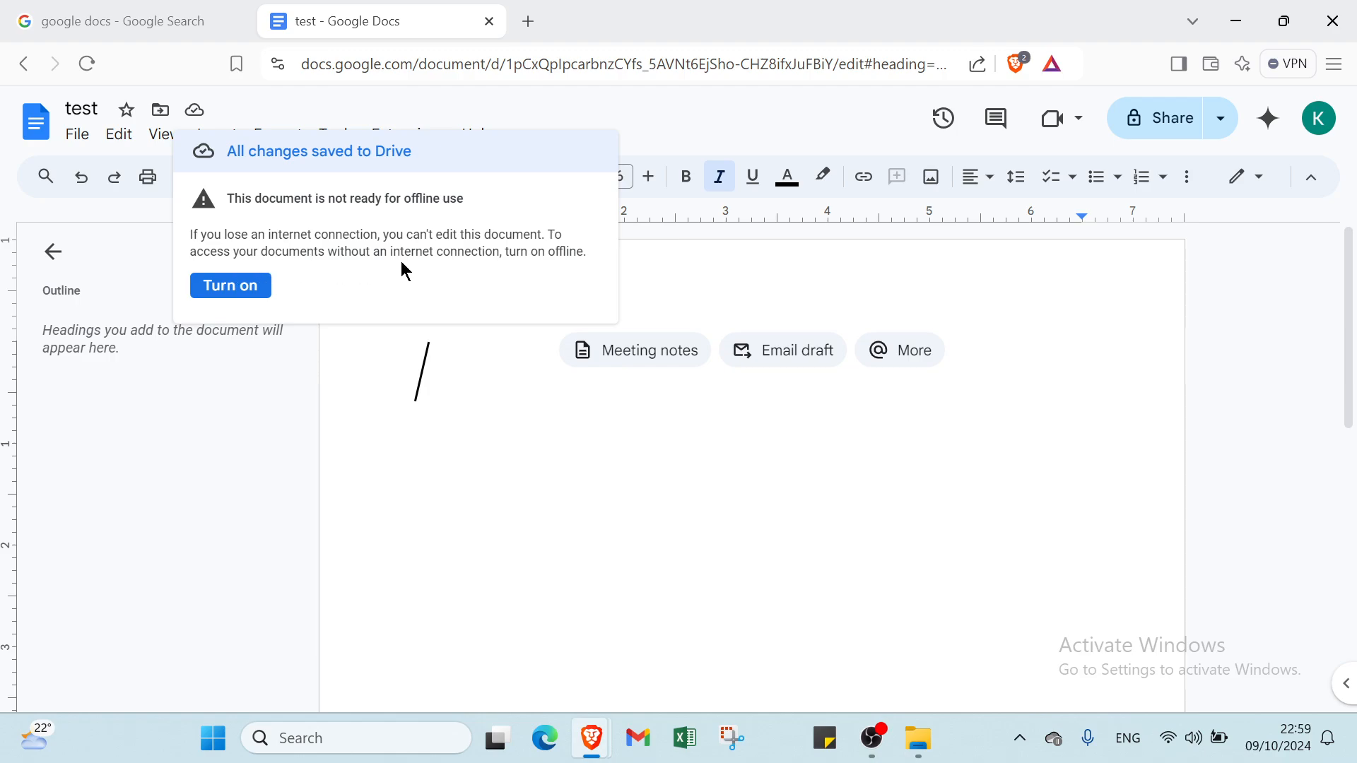
click(369, 391)
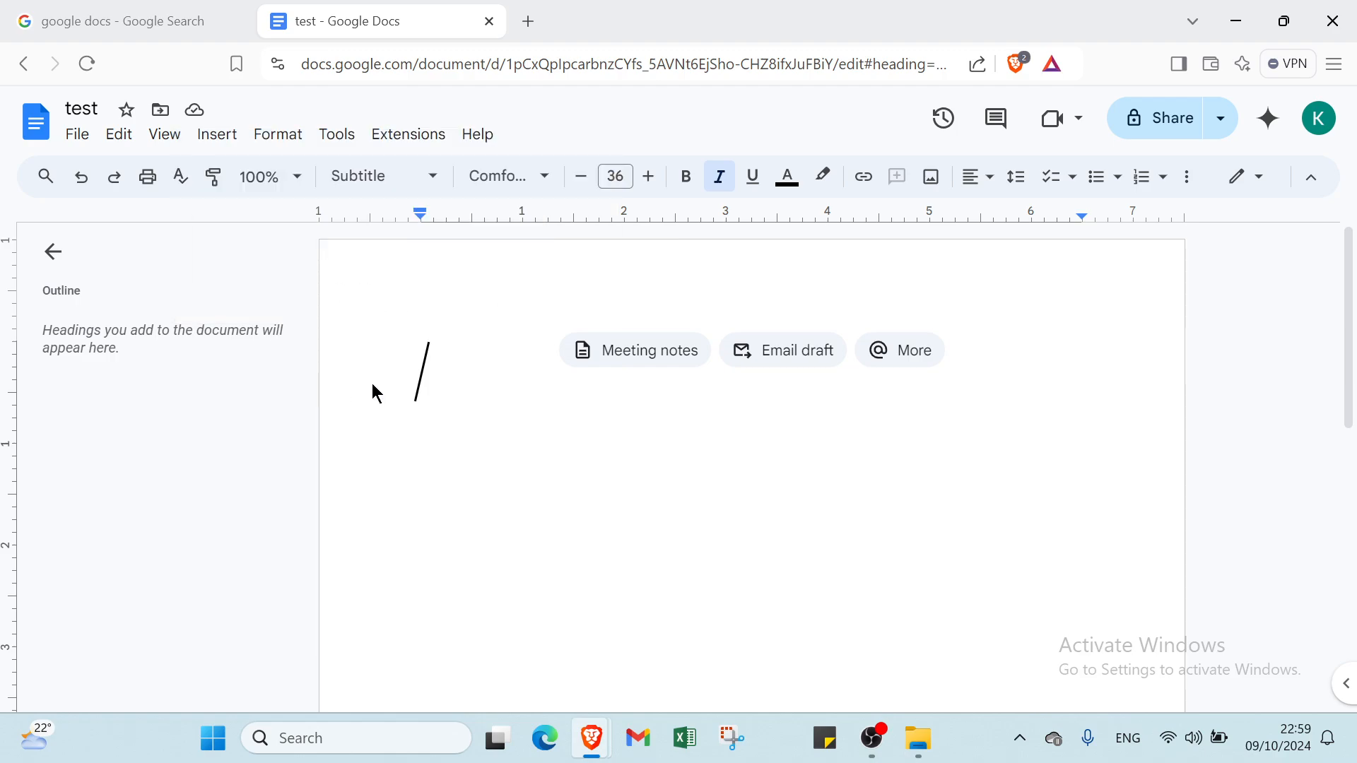
- Preview the meeting notes template, and insert the email draft template into the empty document
click(626, 359)
mouse_move(669, 351)
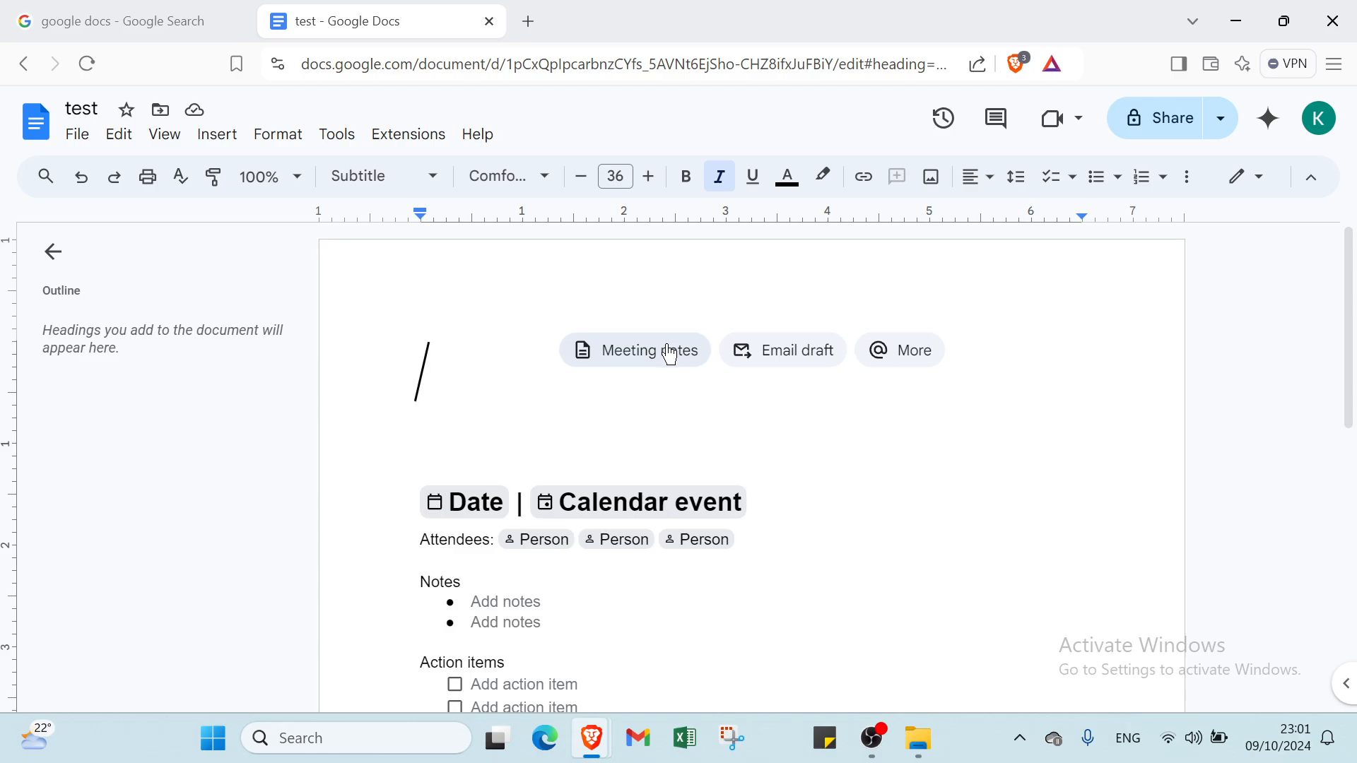
scroll(664, 350, down, 1)
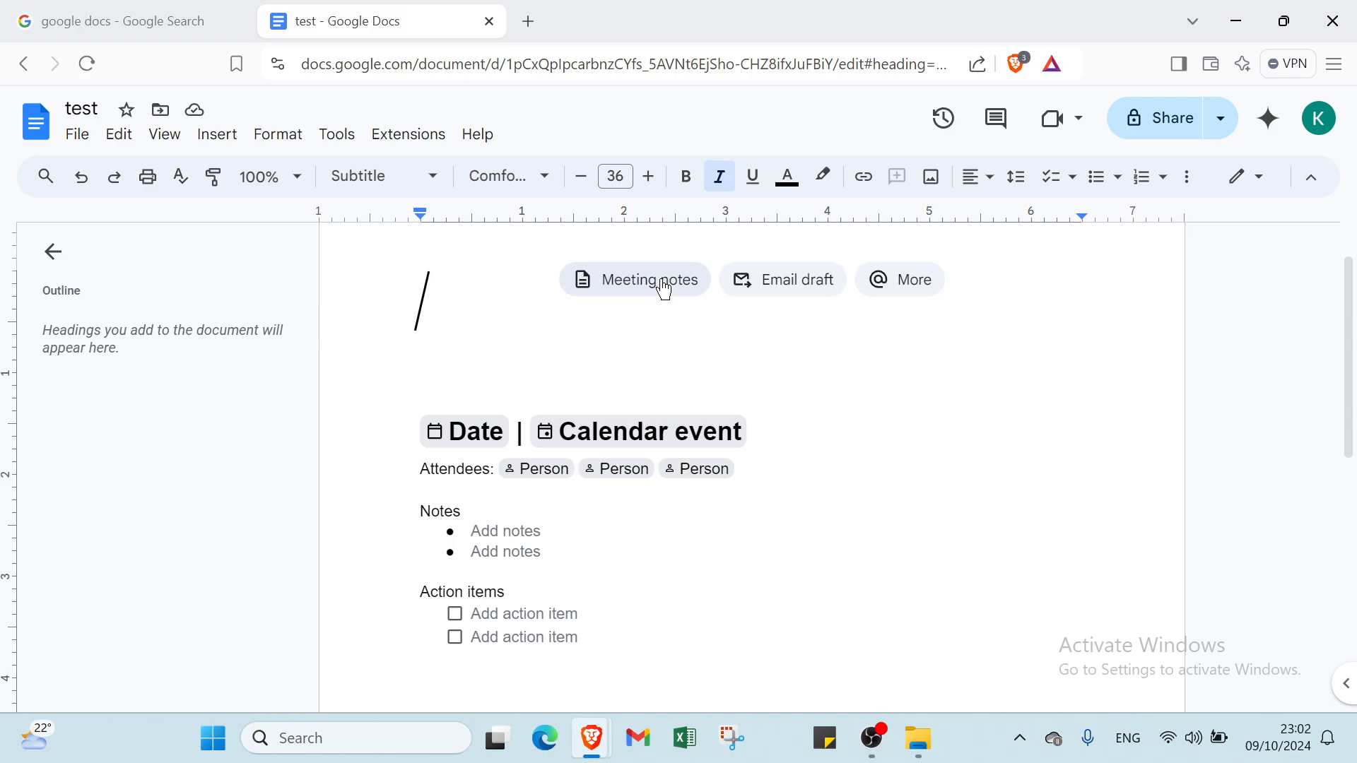
click(766, 286)
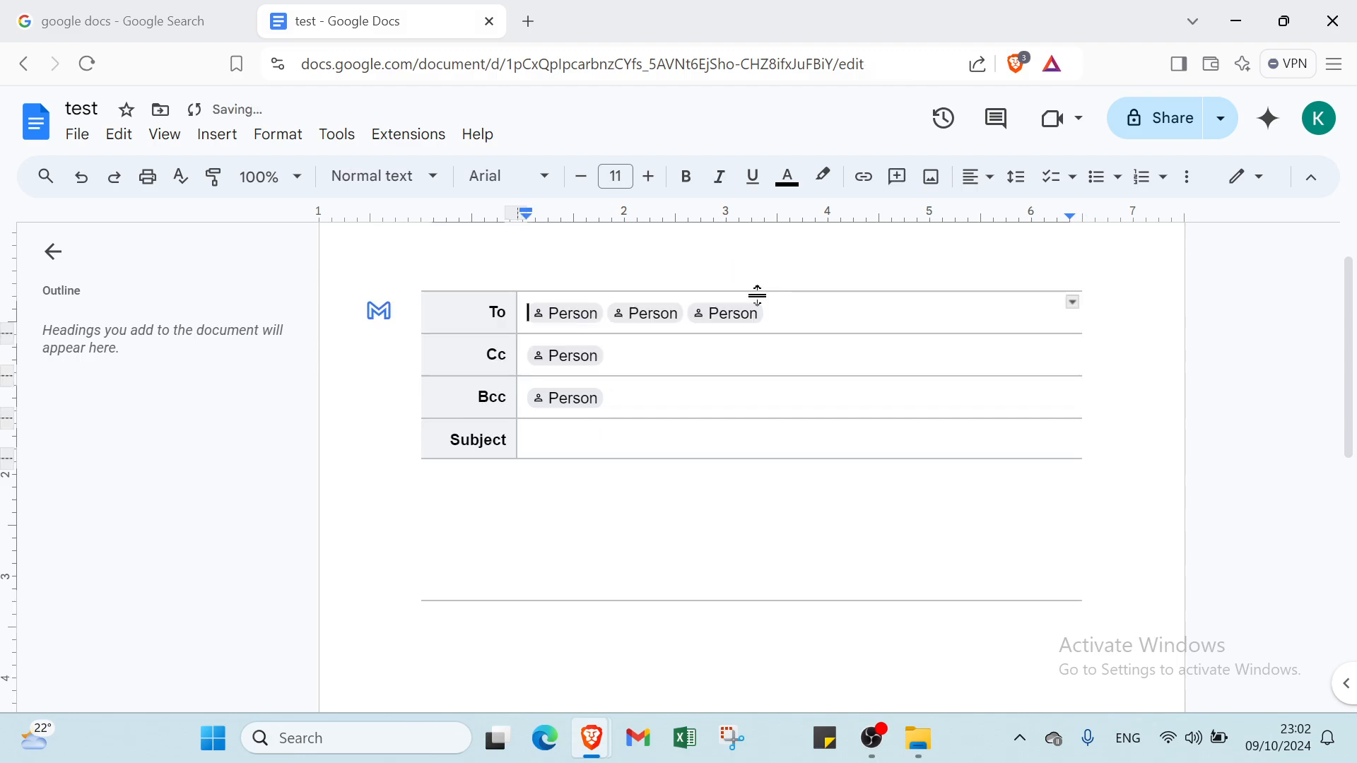
- Enter Google docs as the email draft's subject, followed by a line break
click(563, 445)
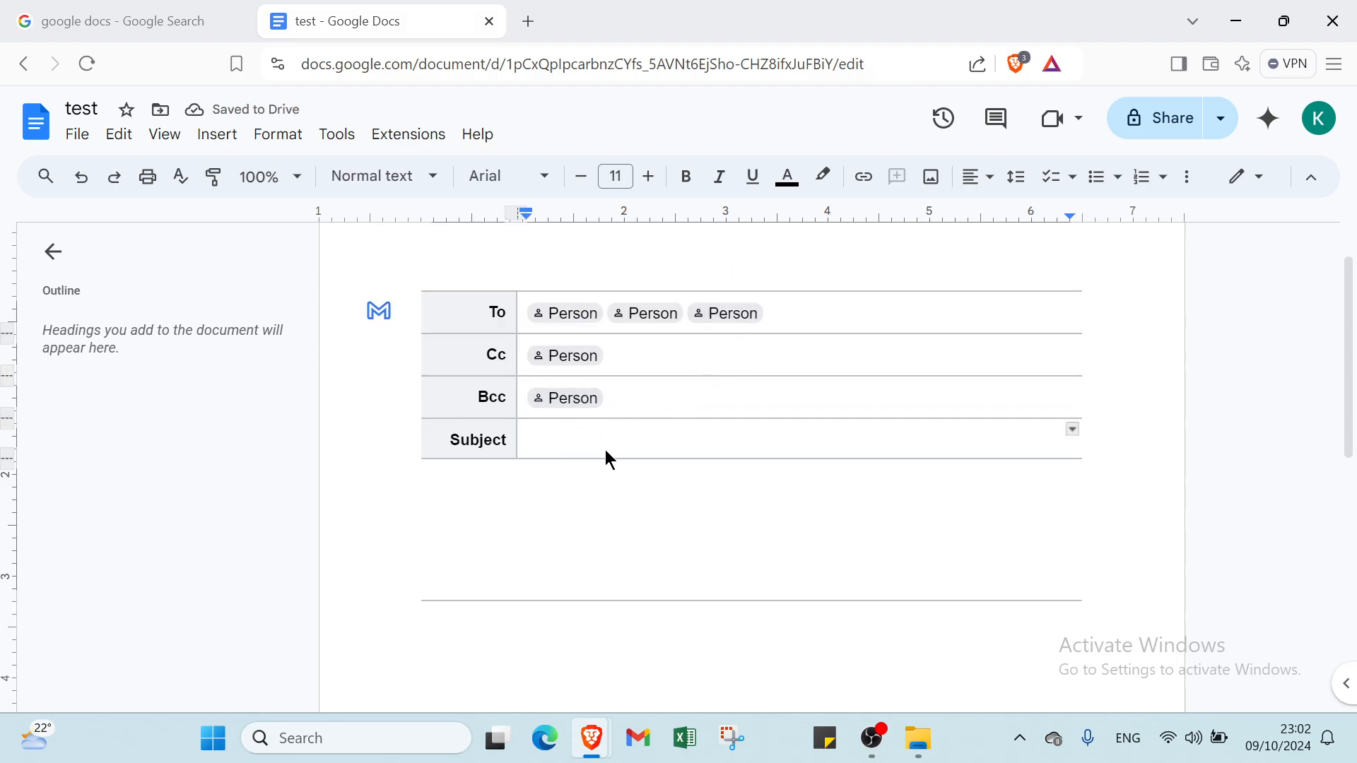
text(goo)
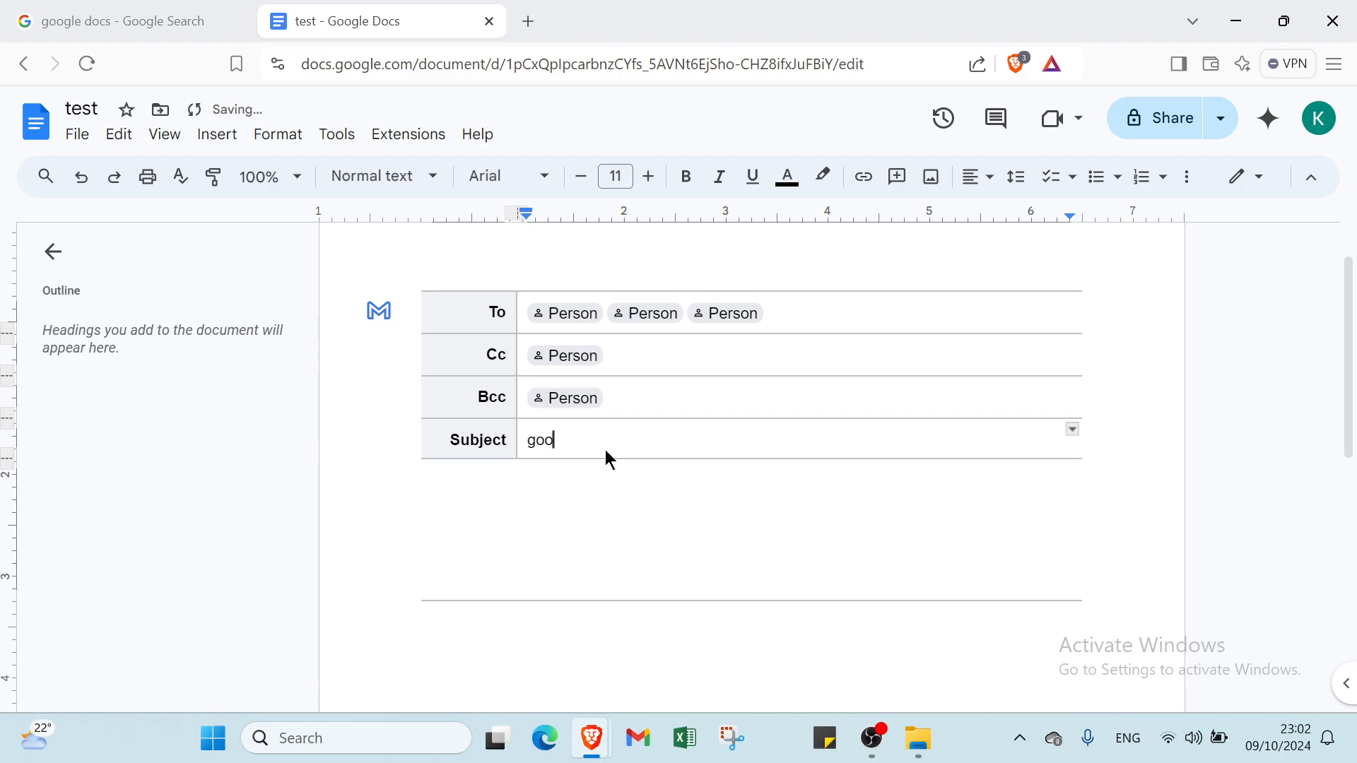
text(gle docs)
key(Return)
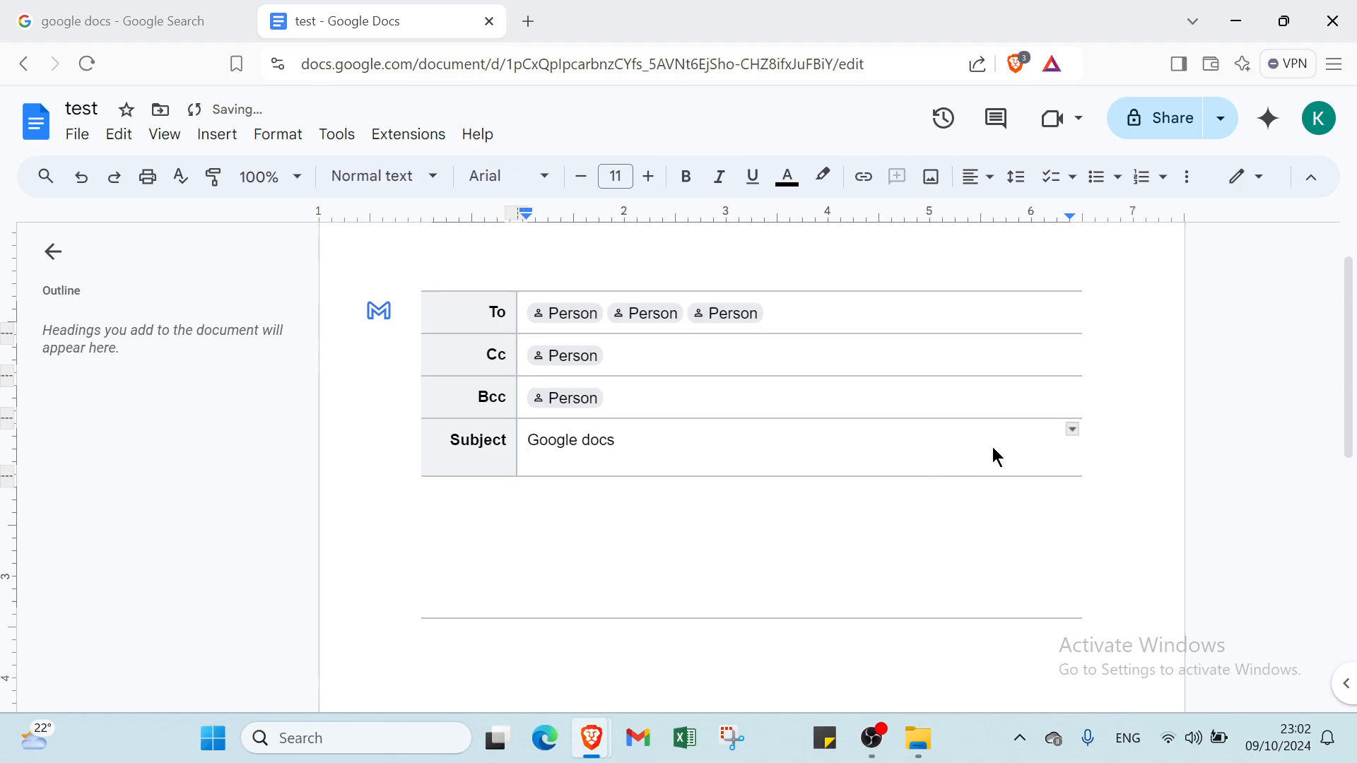
- Select all borders of the Subject value cell, and place the cursor in the email message area
click(1073, 430)
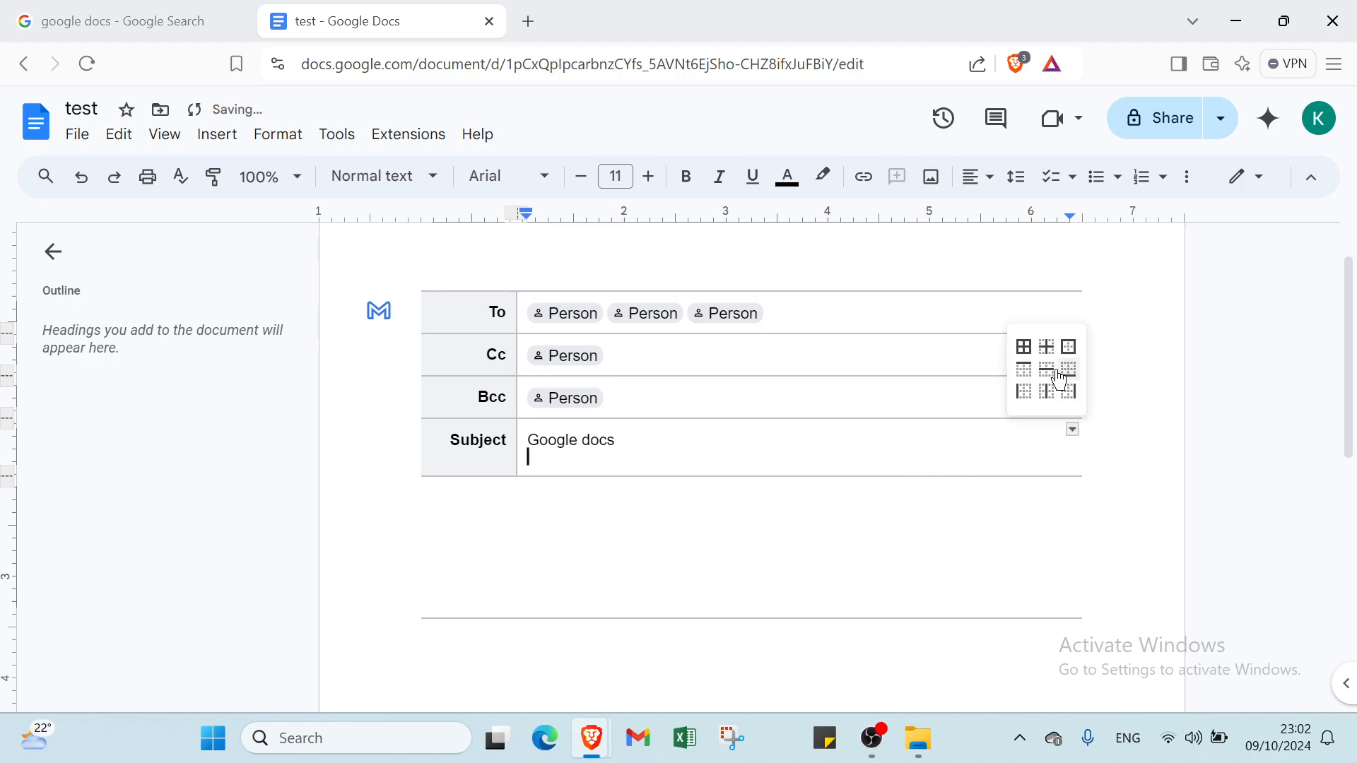
click(1023, 346)
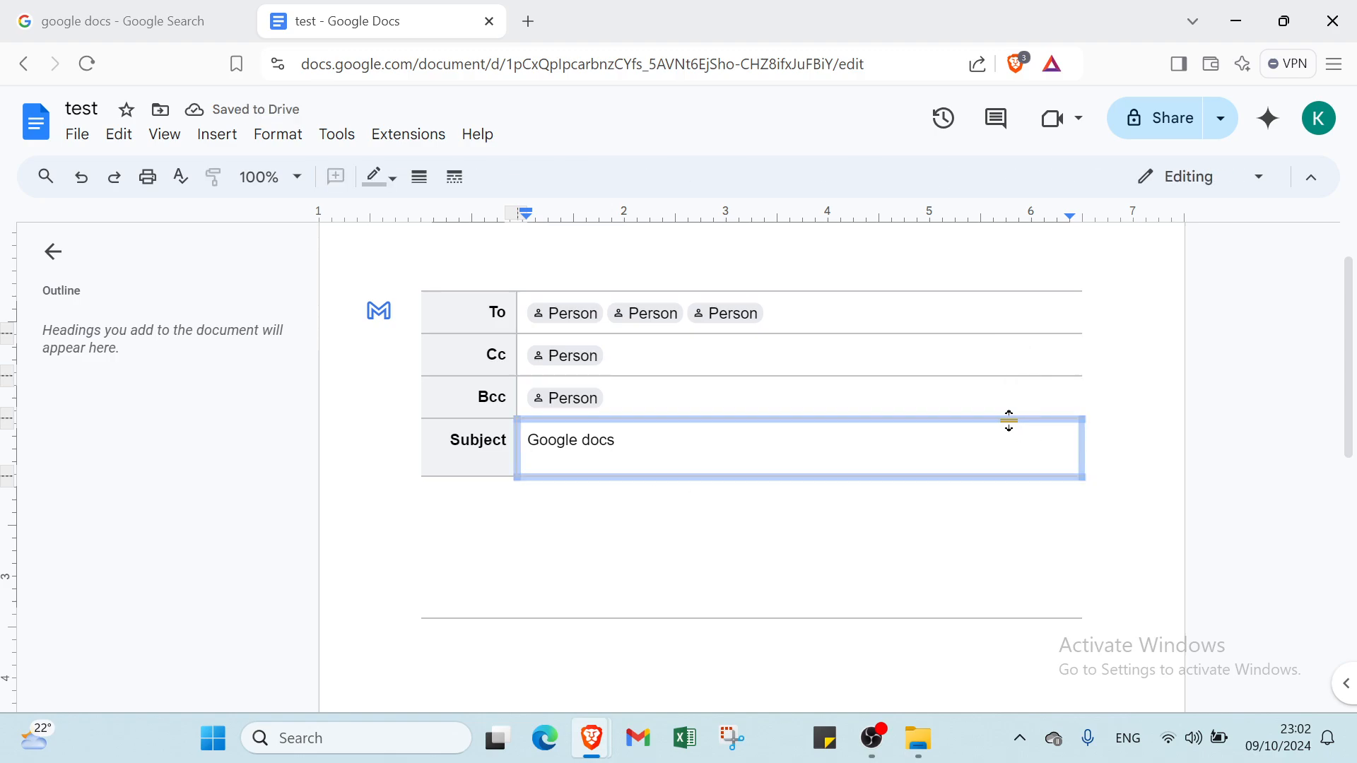
click(841, 545)
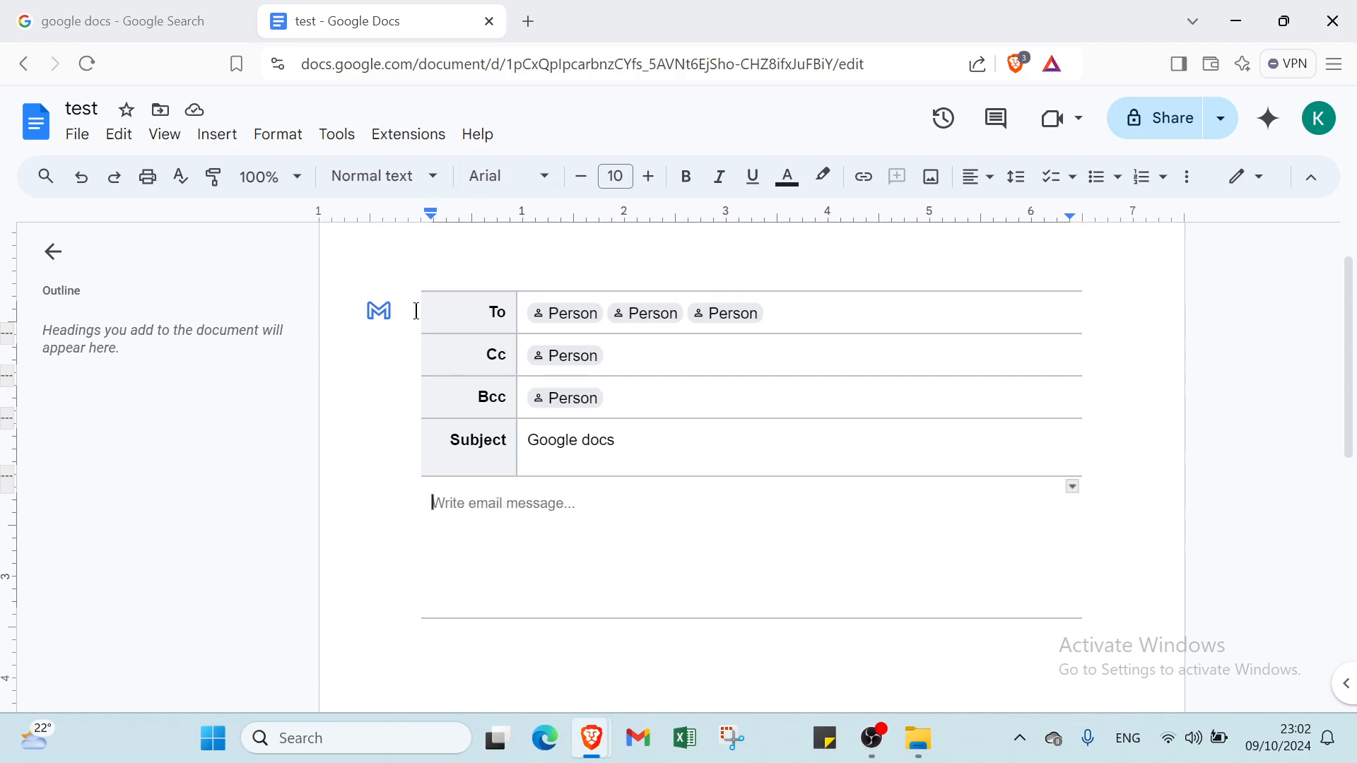
- Clear all the text and person placeholders from the email draft table, keeping the empty grid
drag(403, 290, 732, 398)
key(Delete)
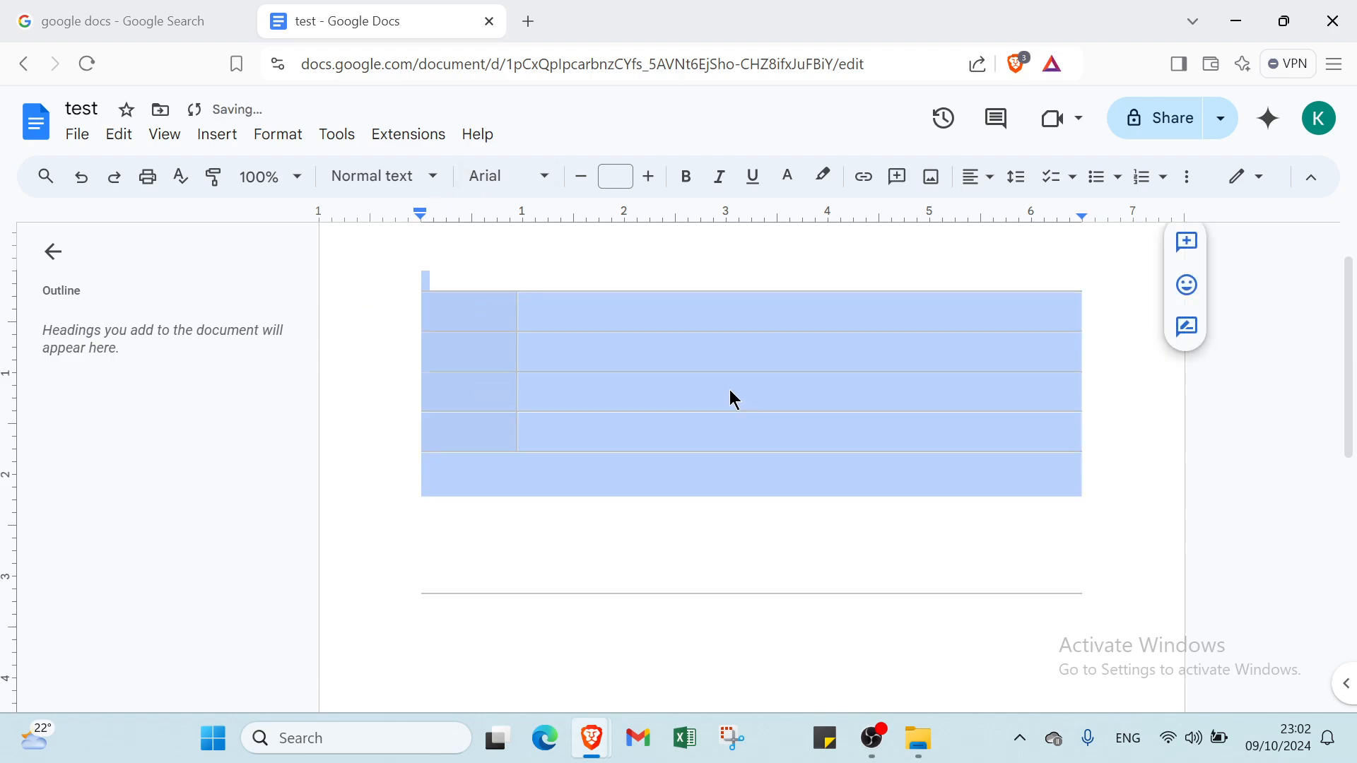
click(1110, 393)
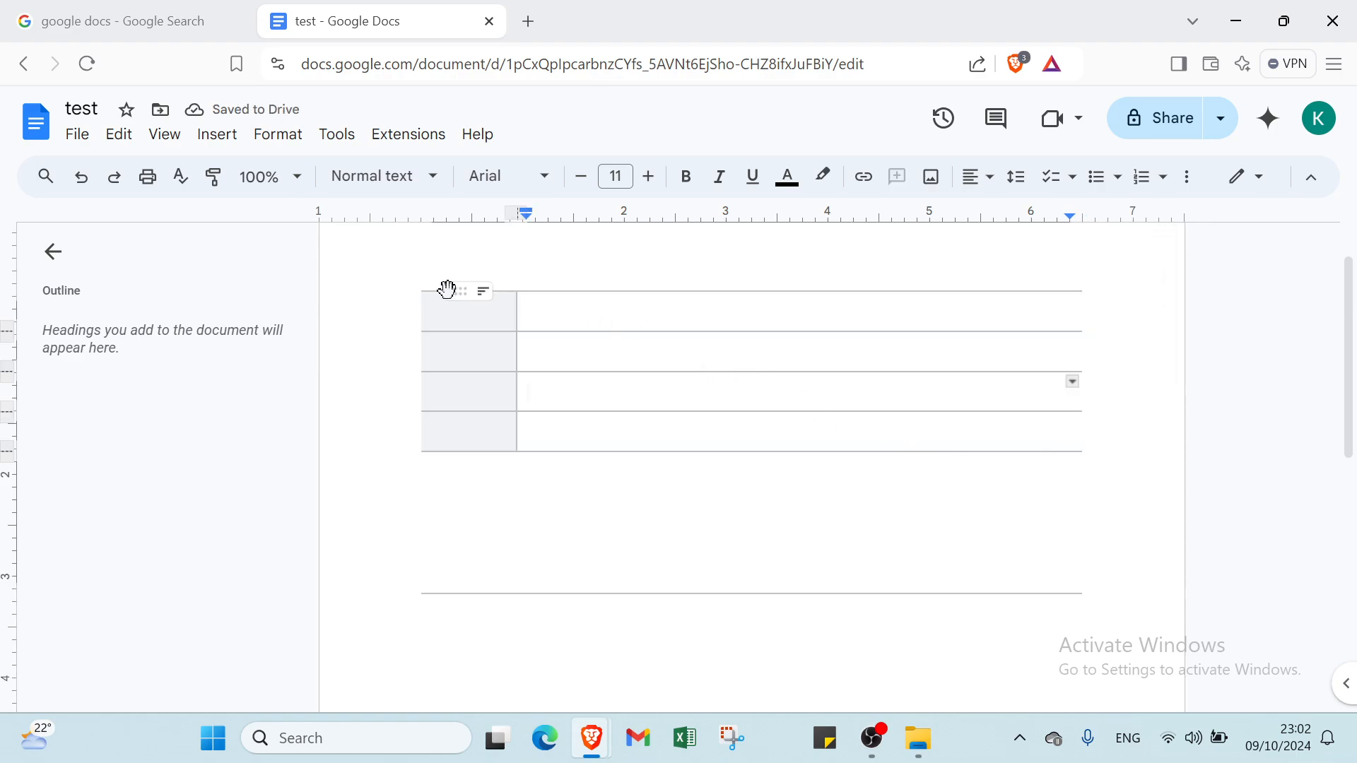
- Insert one row below the first row of the emptied table
click(471, 322)
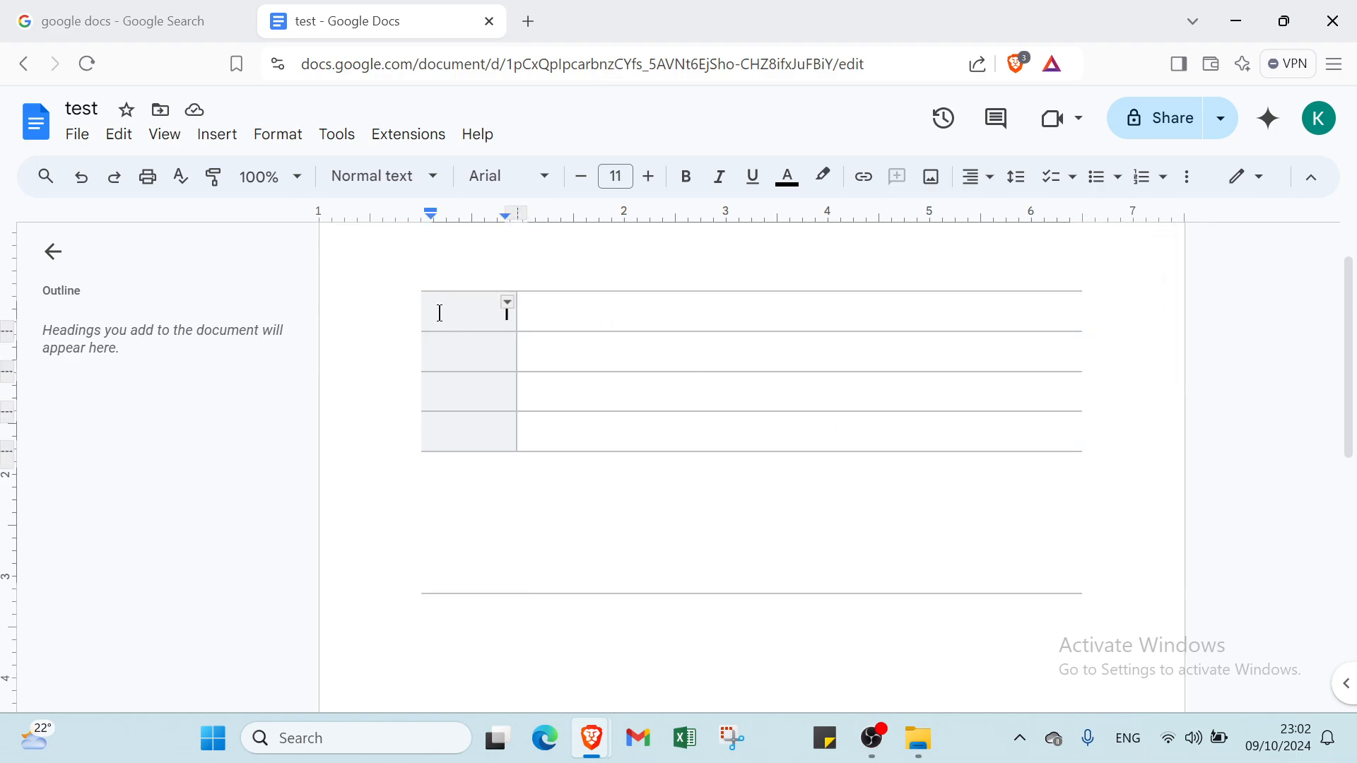
mouse_move(393, 317)
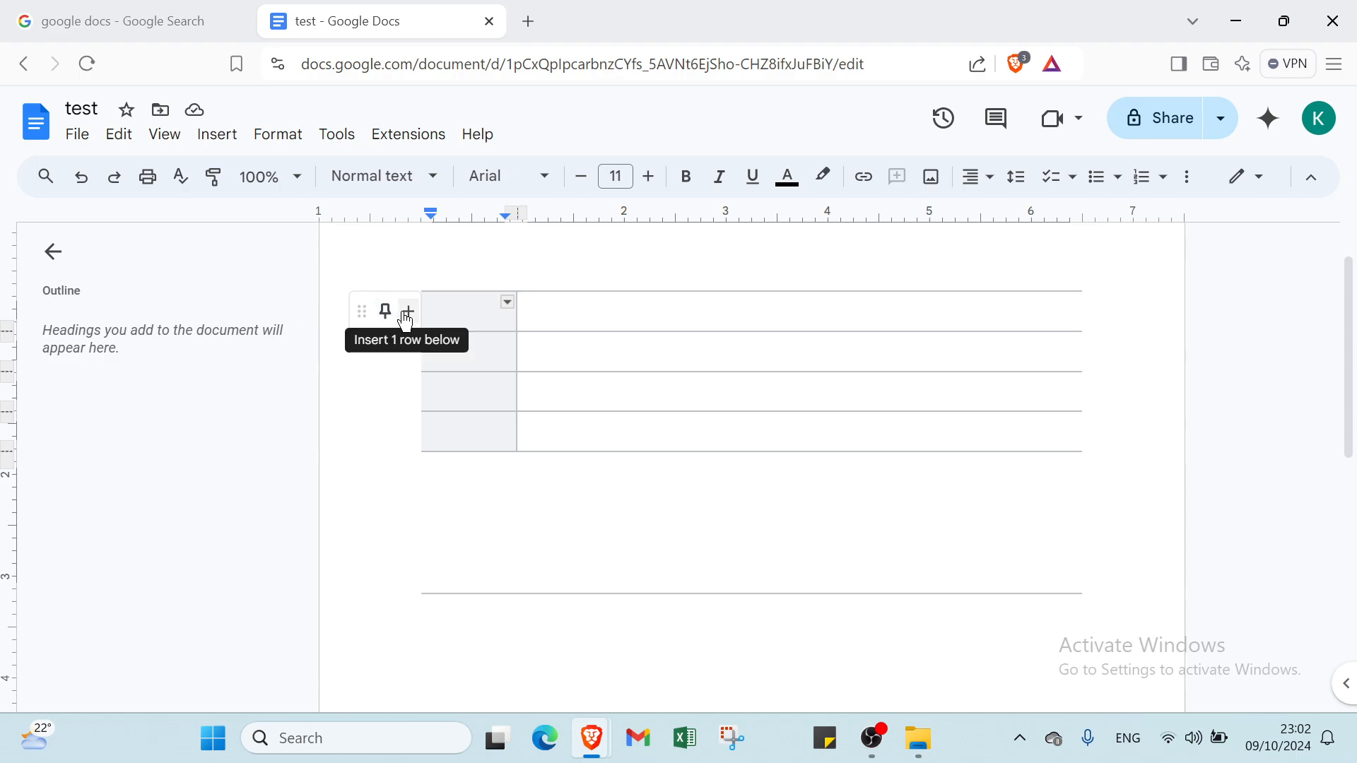
click(408, 314)
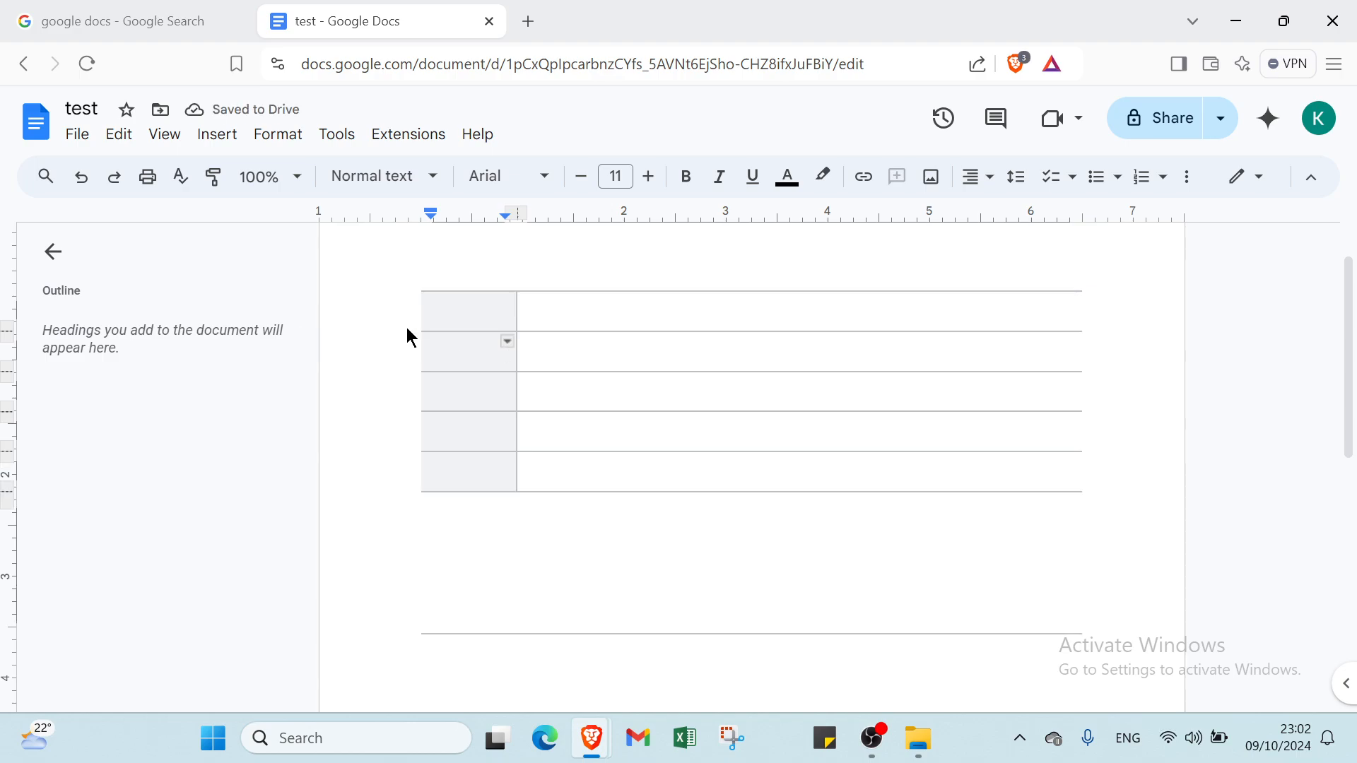
- Undo the email draft table edits and the document clearing until the original Google docs title and numbered list are back
click(80, 176)
click(80, 177)
click(80, 177)
click(80, 177)
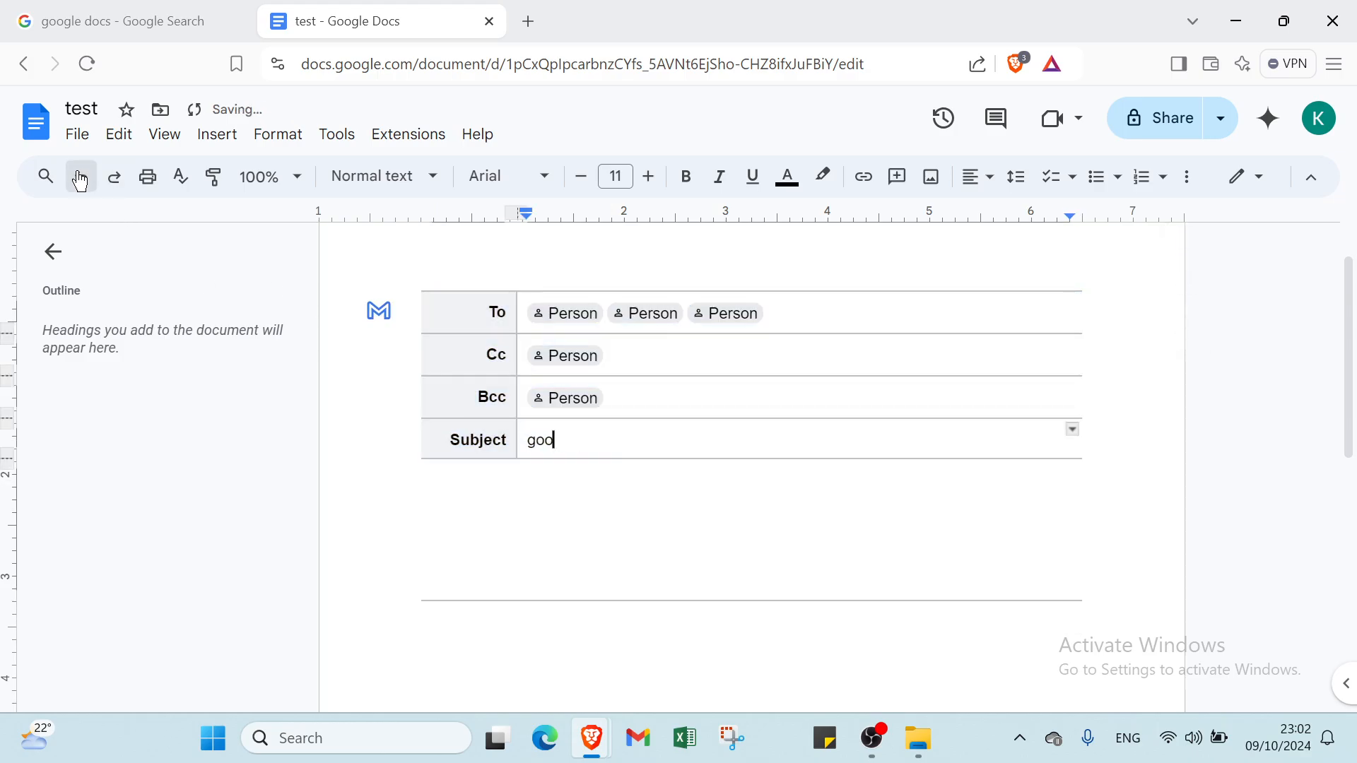
click(80, 176)
click(80, 177)
click(79, 177)
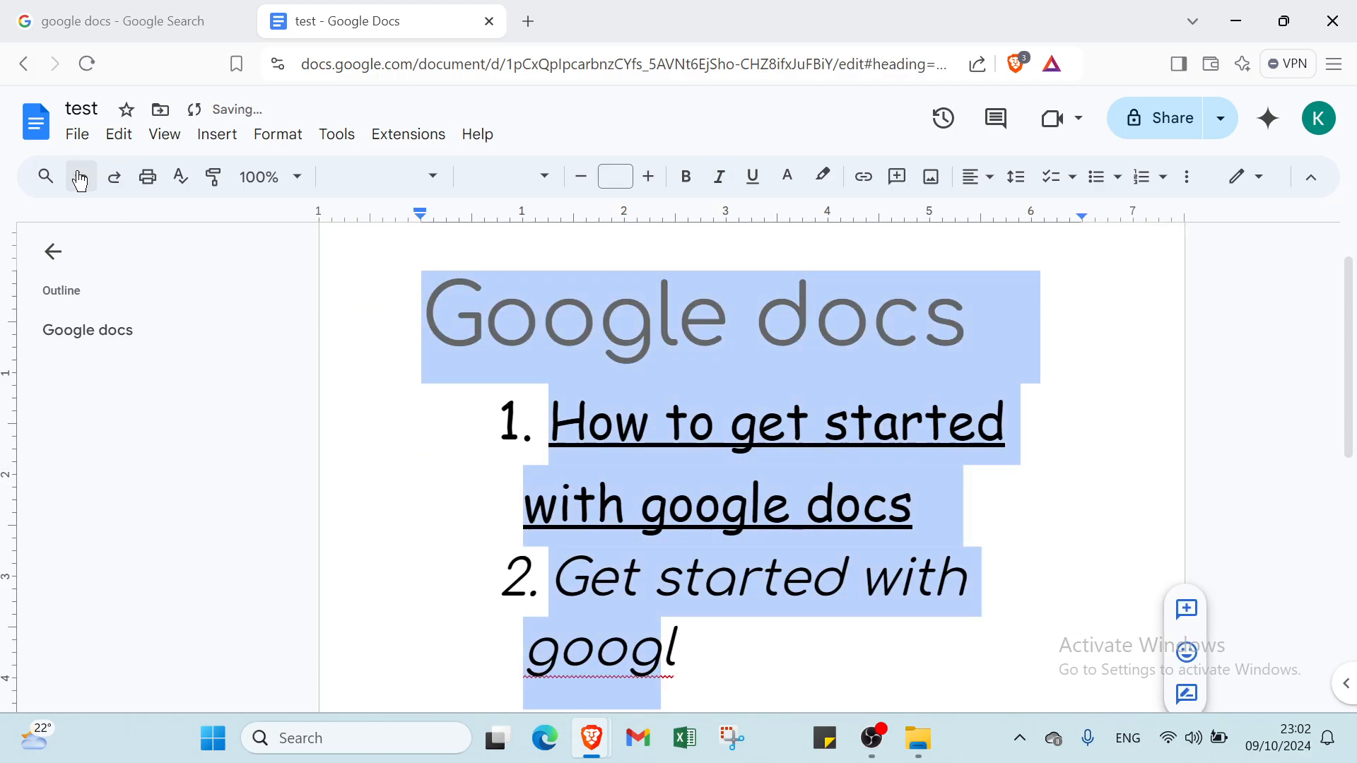
- Redo the edits as far as the email draft's partly written subject, and undo them again back to the empty document
click(113, 180)
click(113, 181)
click(111, 181)
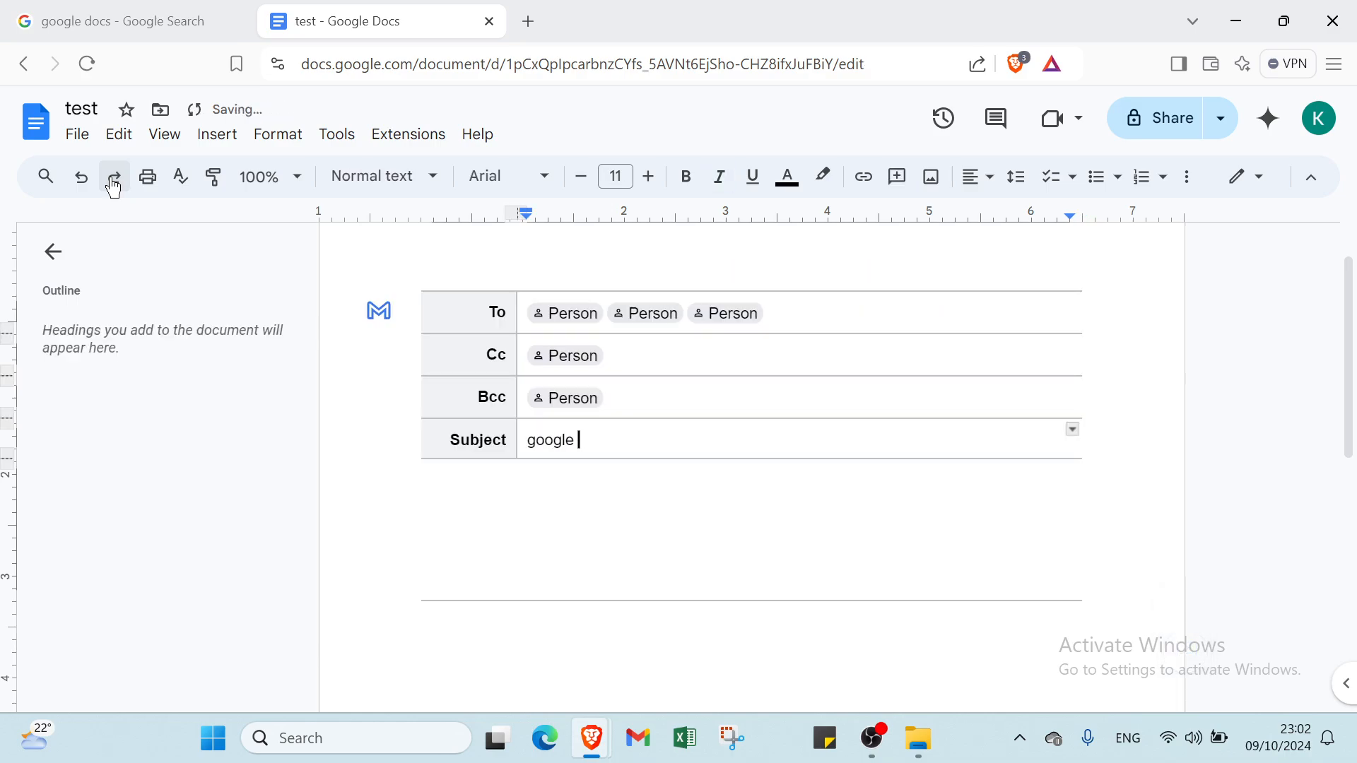
click(96, 182)
click(96, 183)
click(96, 182)
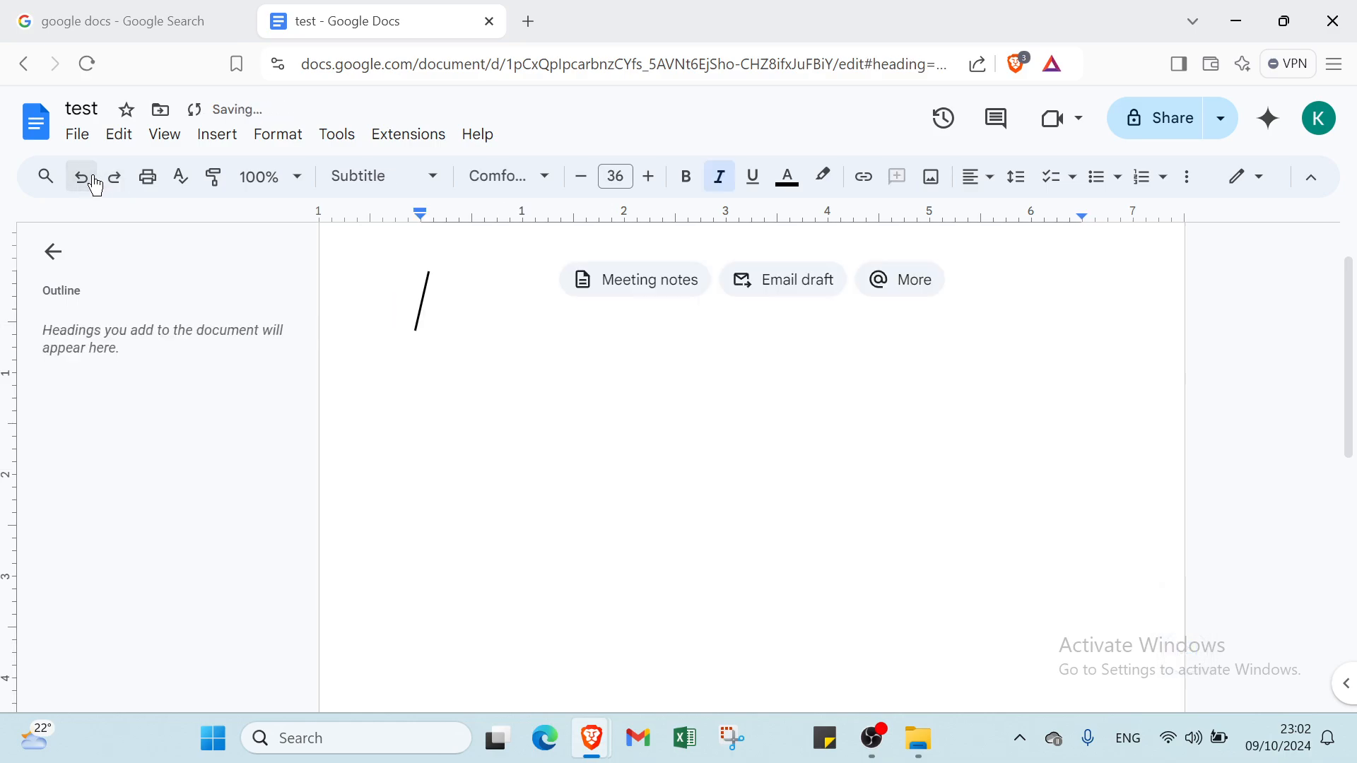
- Look through the smart chips and building blocks available for insertion in the empty document, and close the list
click(881, 301)
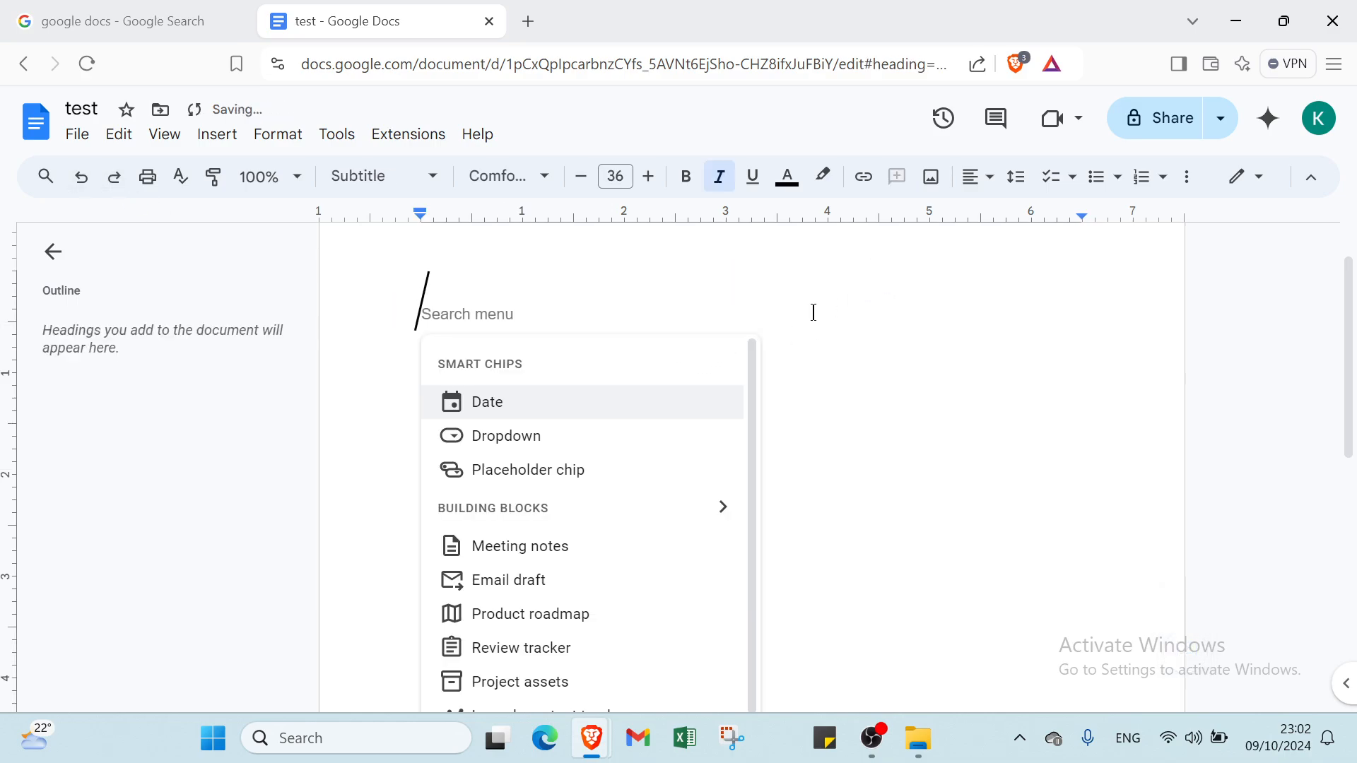
scroll(513, 438, down, 2)
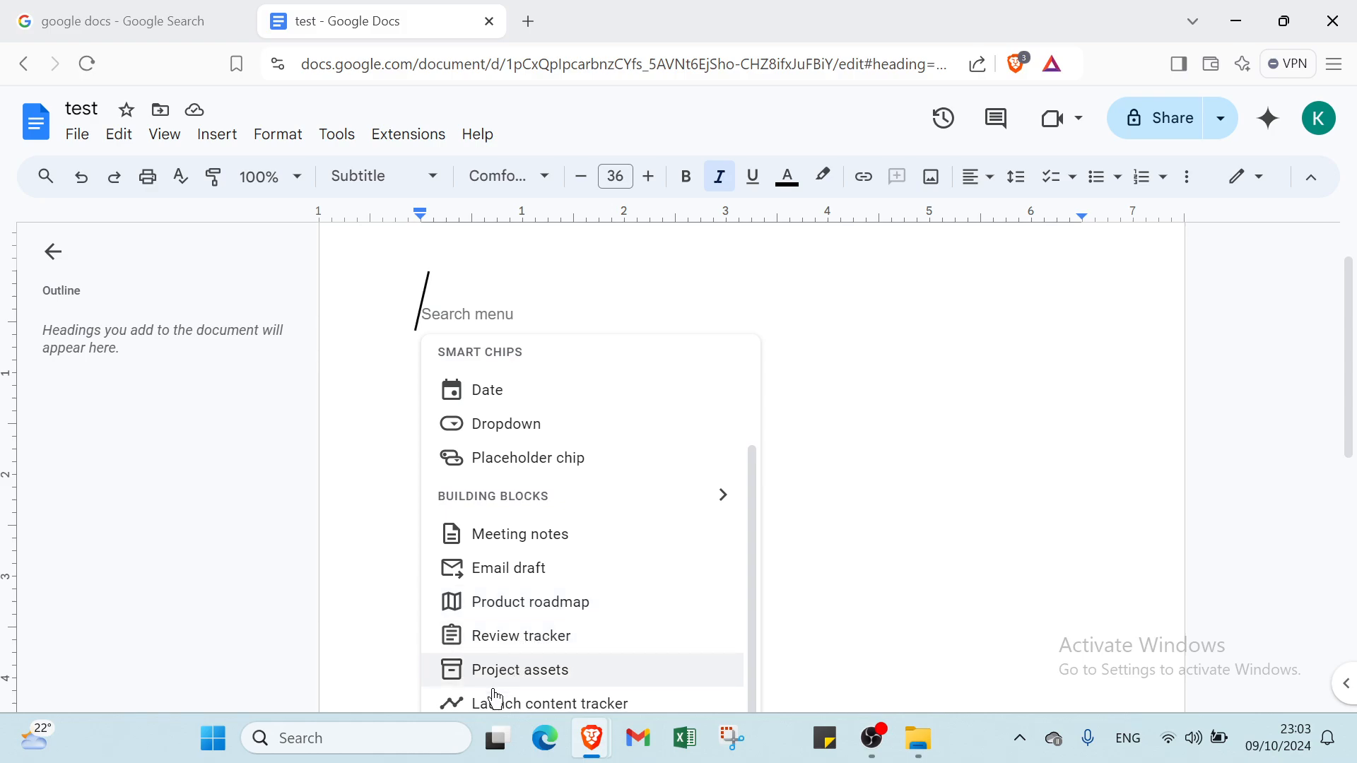
click(869, 598)
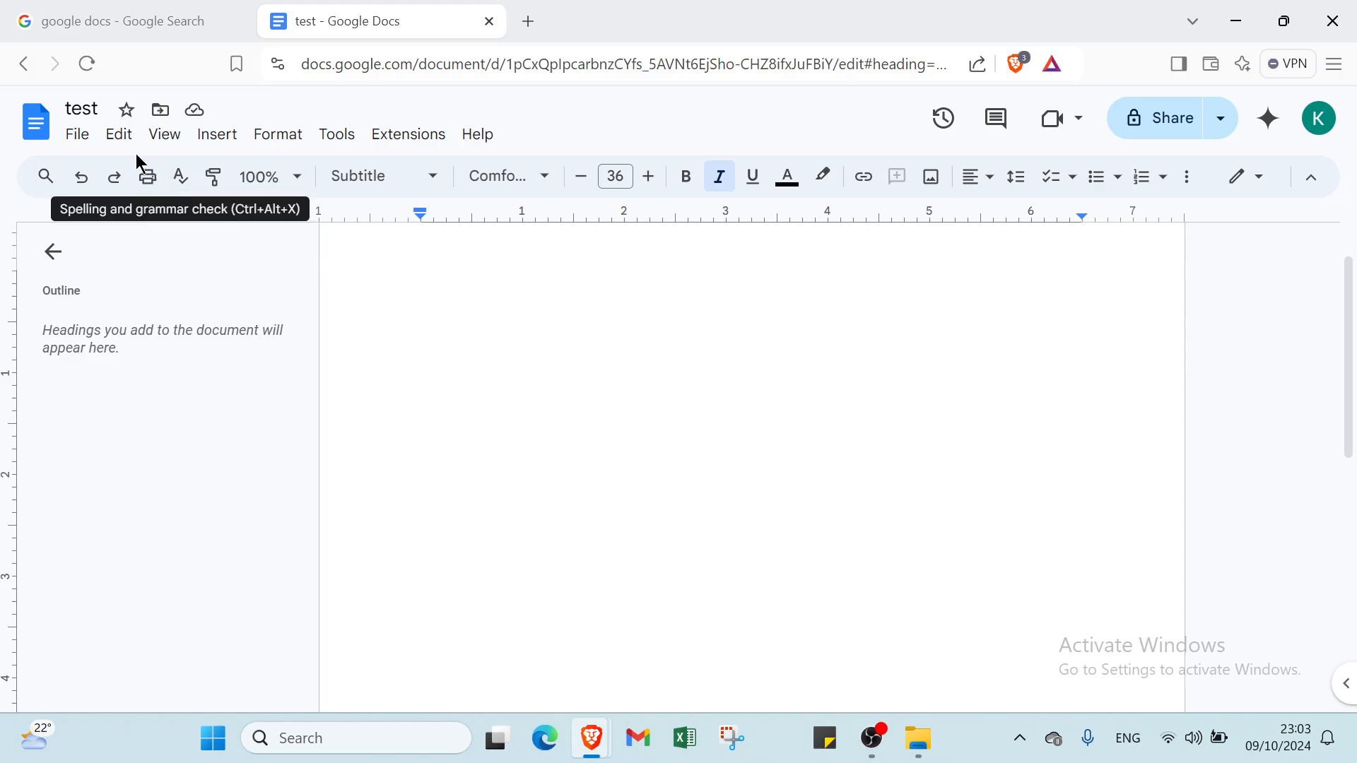
- Examine the document's file commands, from new, share, email and download to version history, language, page setup and print
click(77, 134)
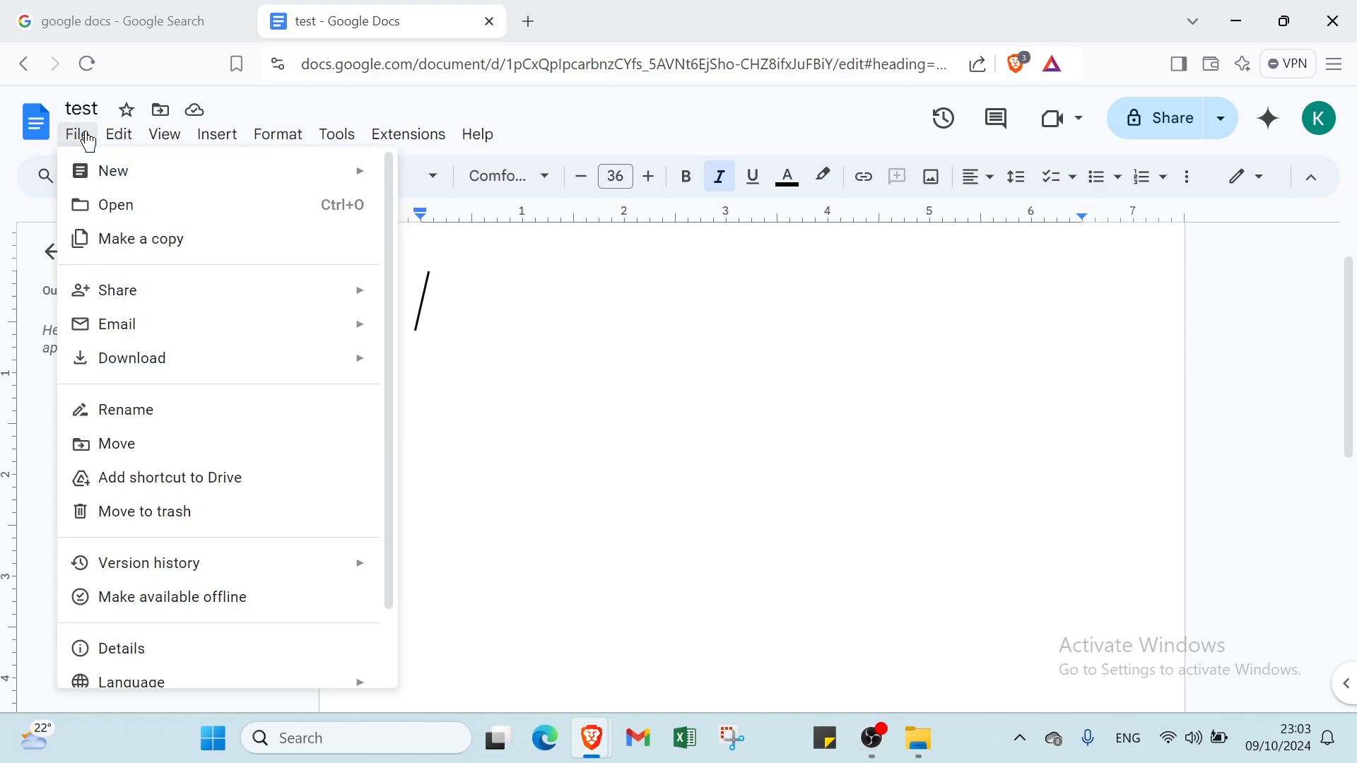
scroll(127, 240, down, 1)
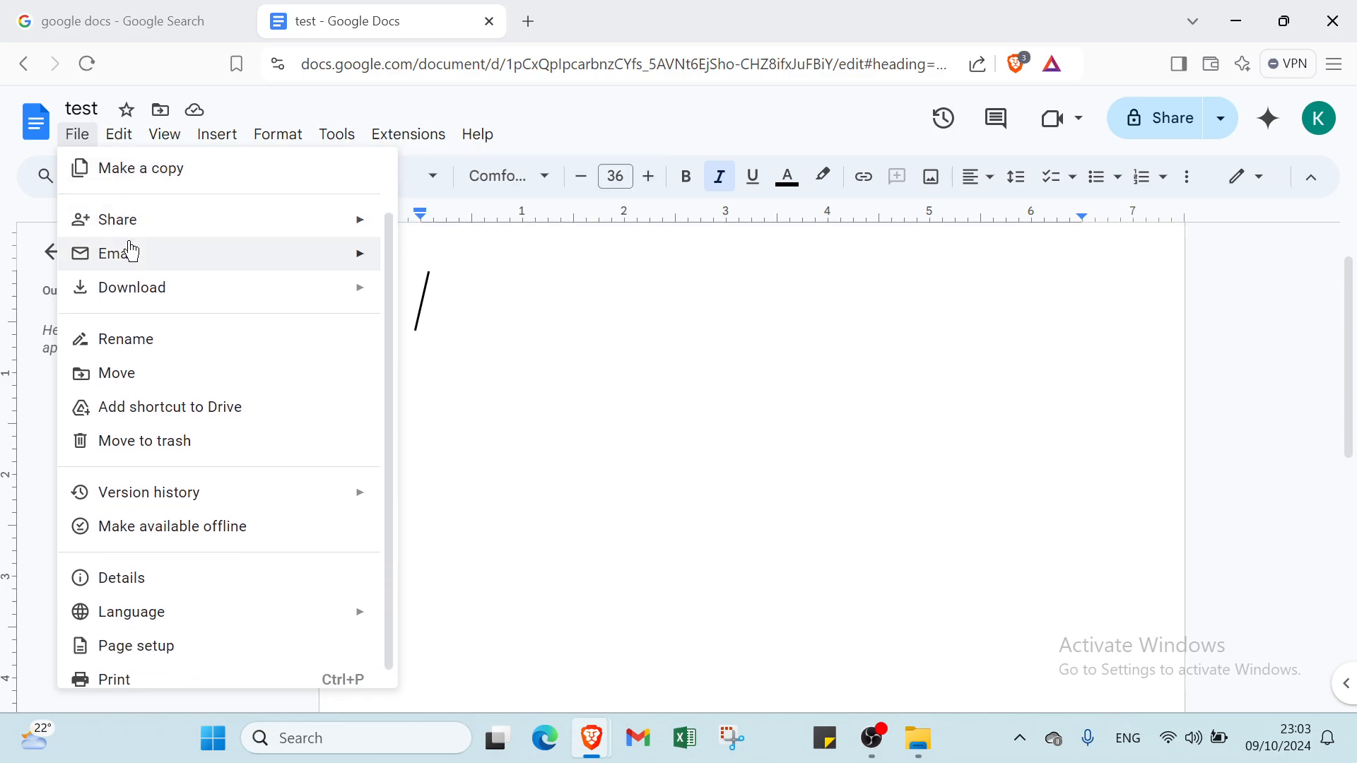
scroll(141, 272, up, 1)
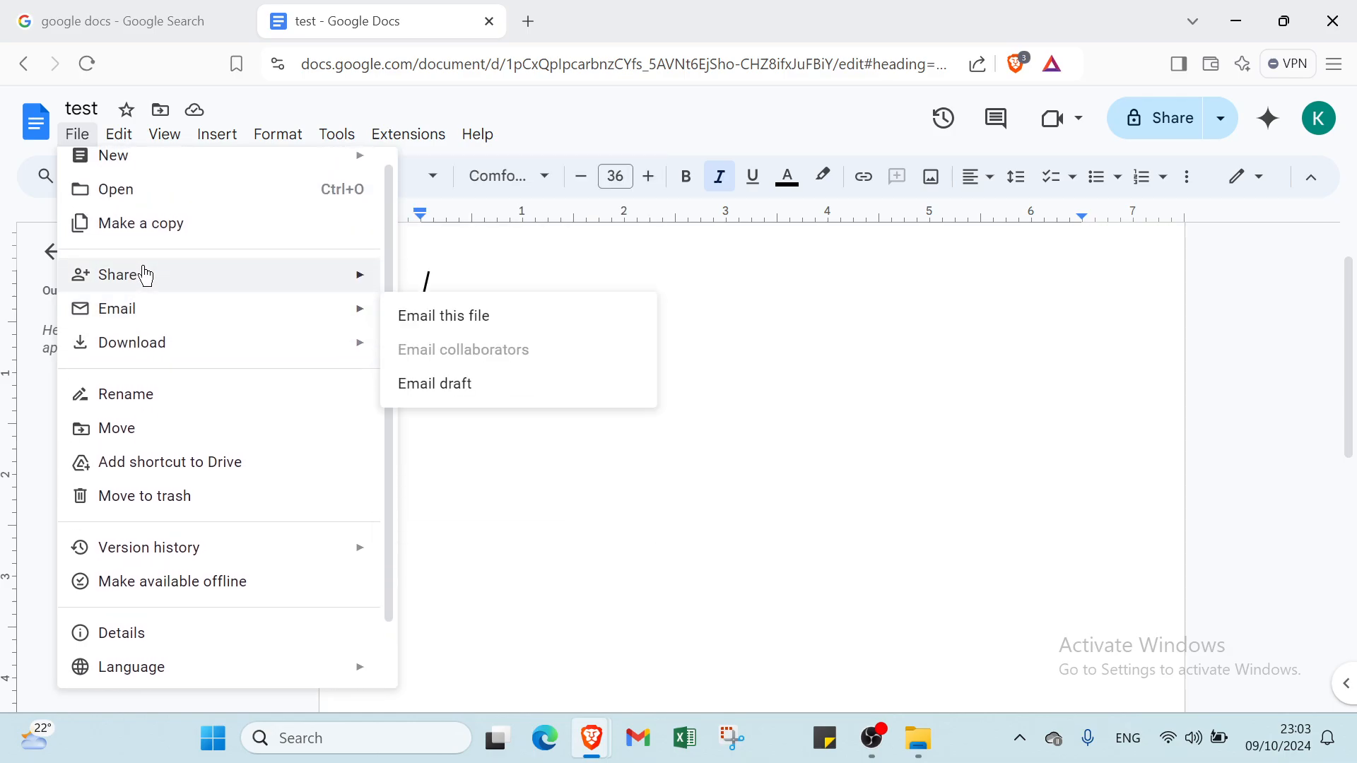
scroll(141, 272, up, 1)
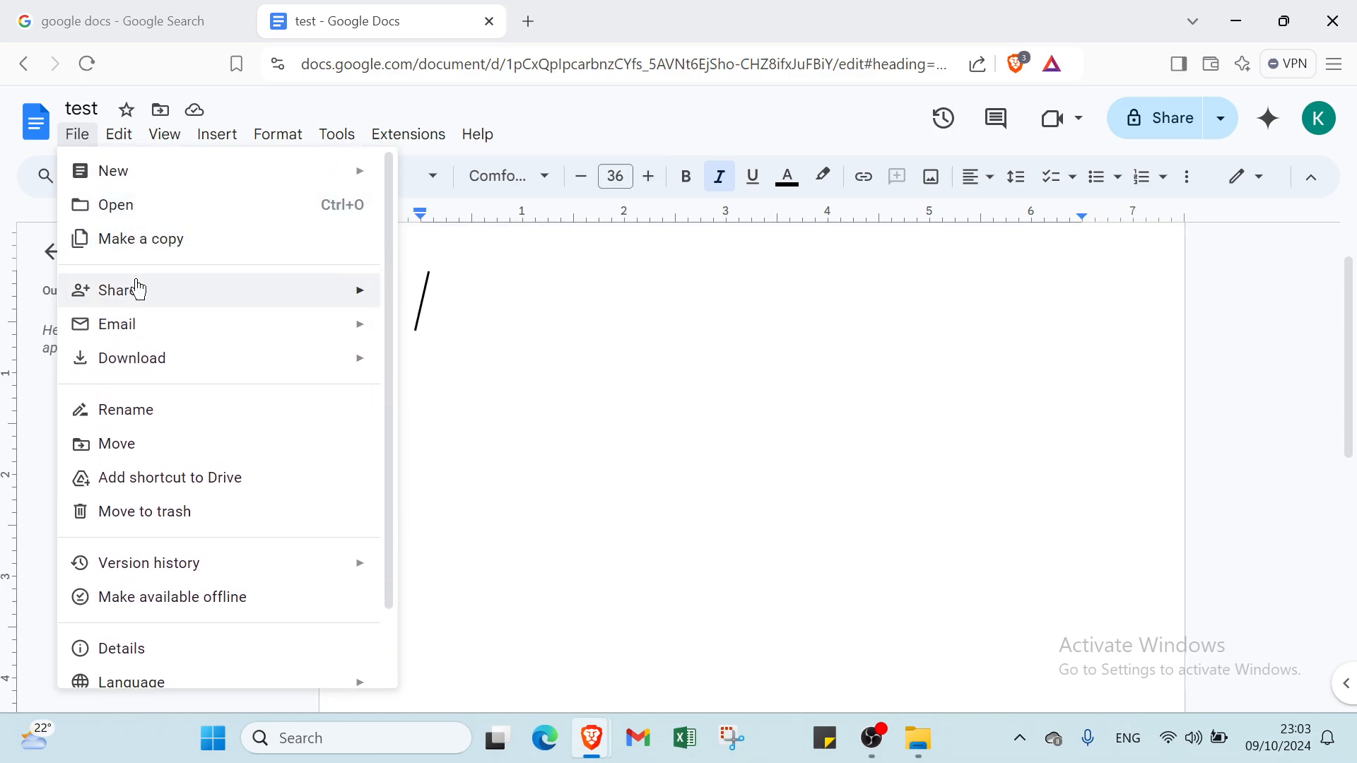
mouse_move(155, 376)
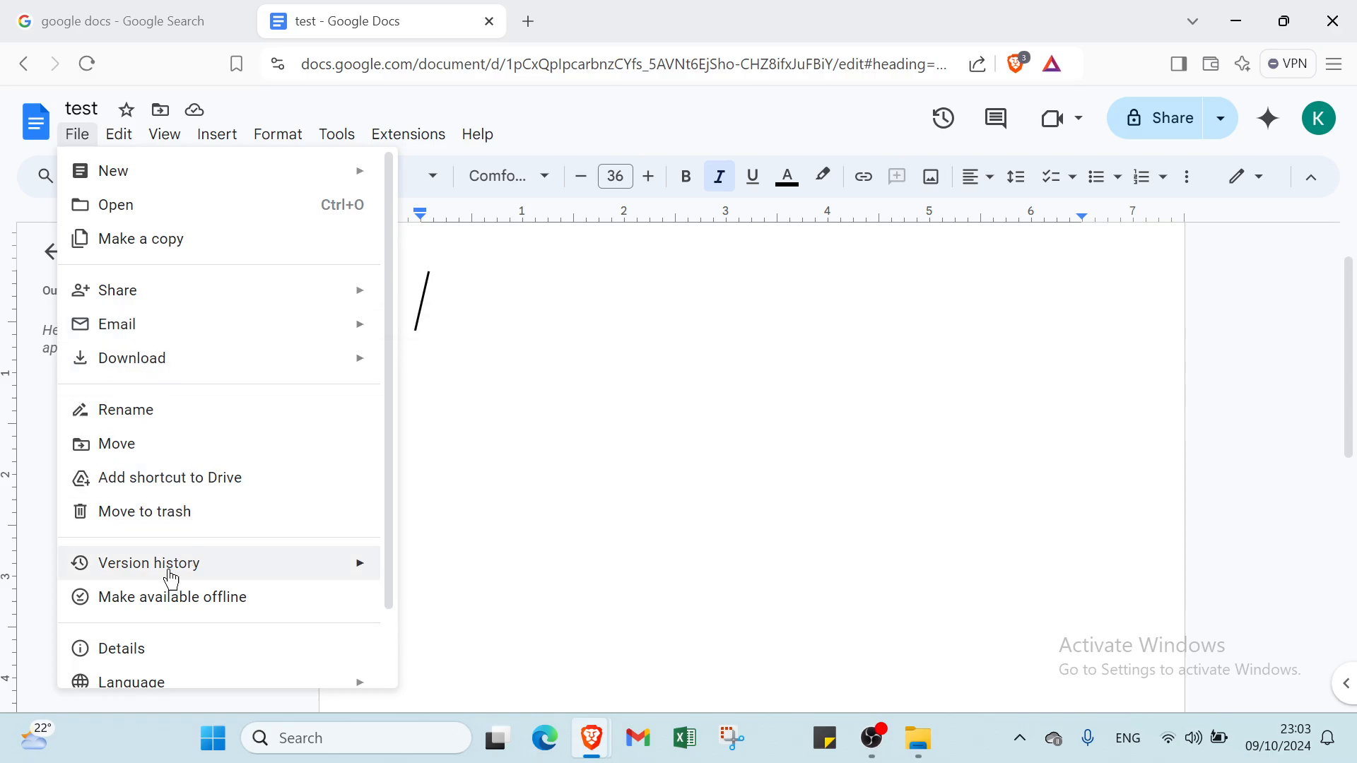
mouse_move(171, 580)
scroll(187, 611, down, 2)
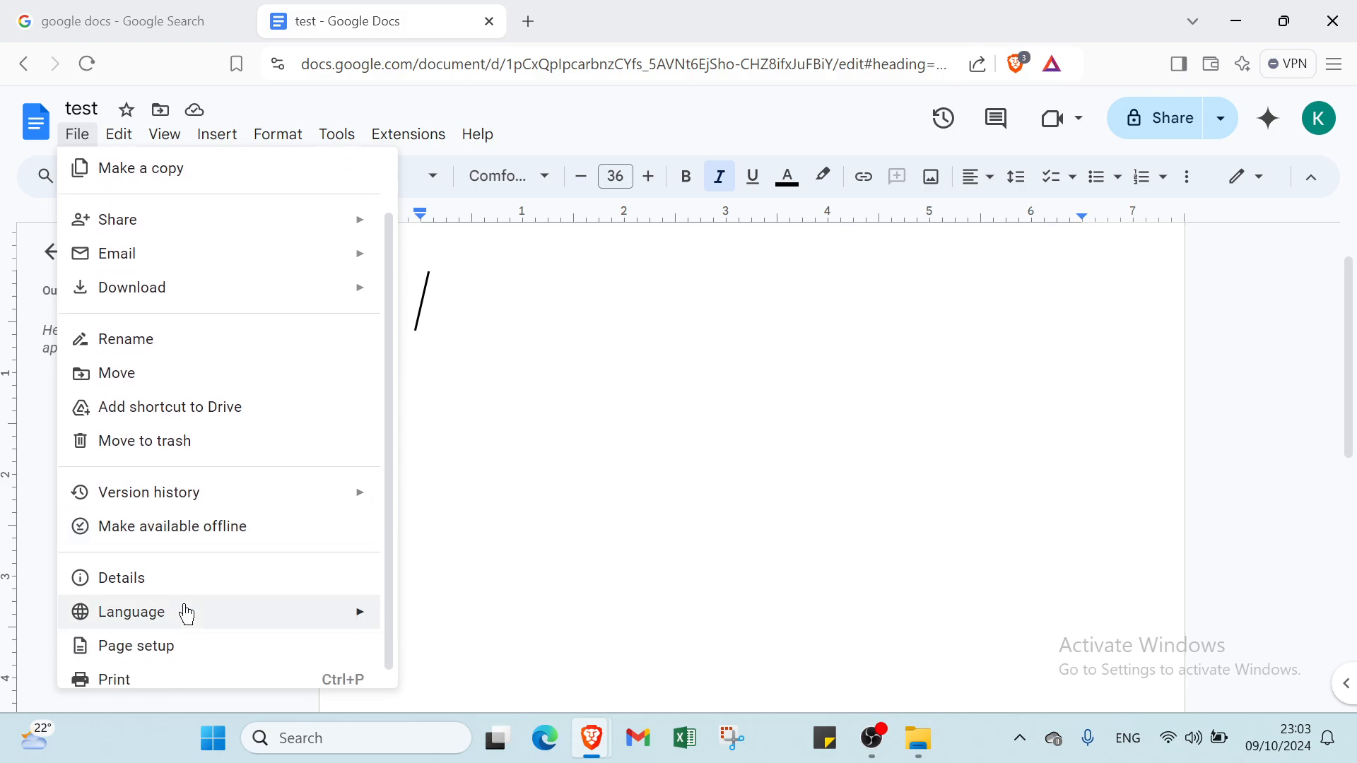
mouse_move(142, 602)
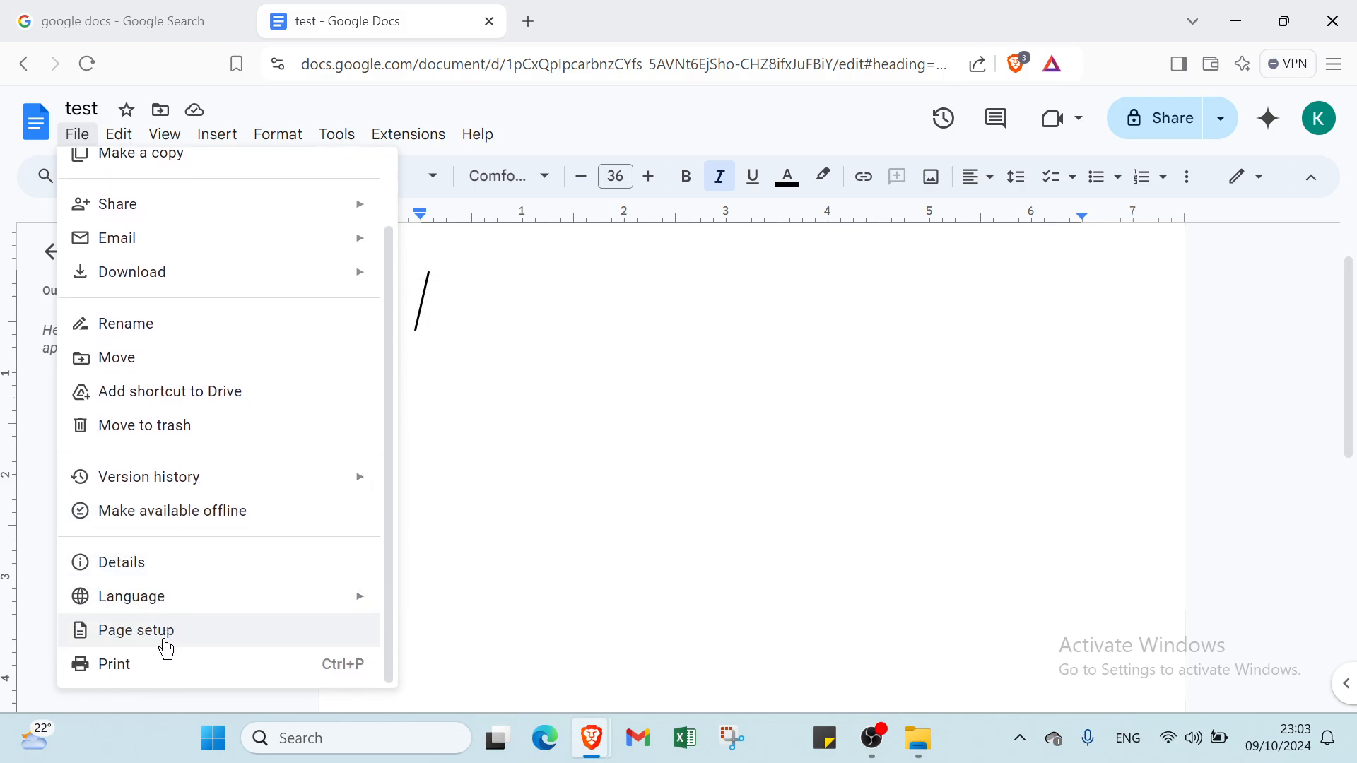
scroll(200, 521, up, 2)
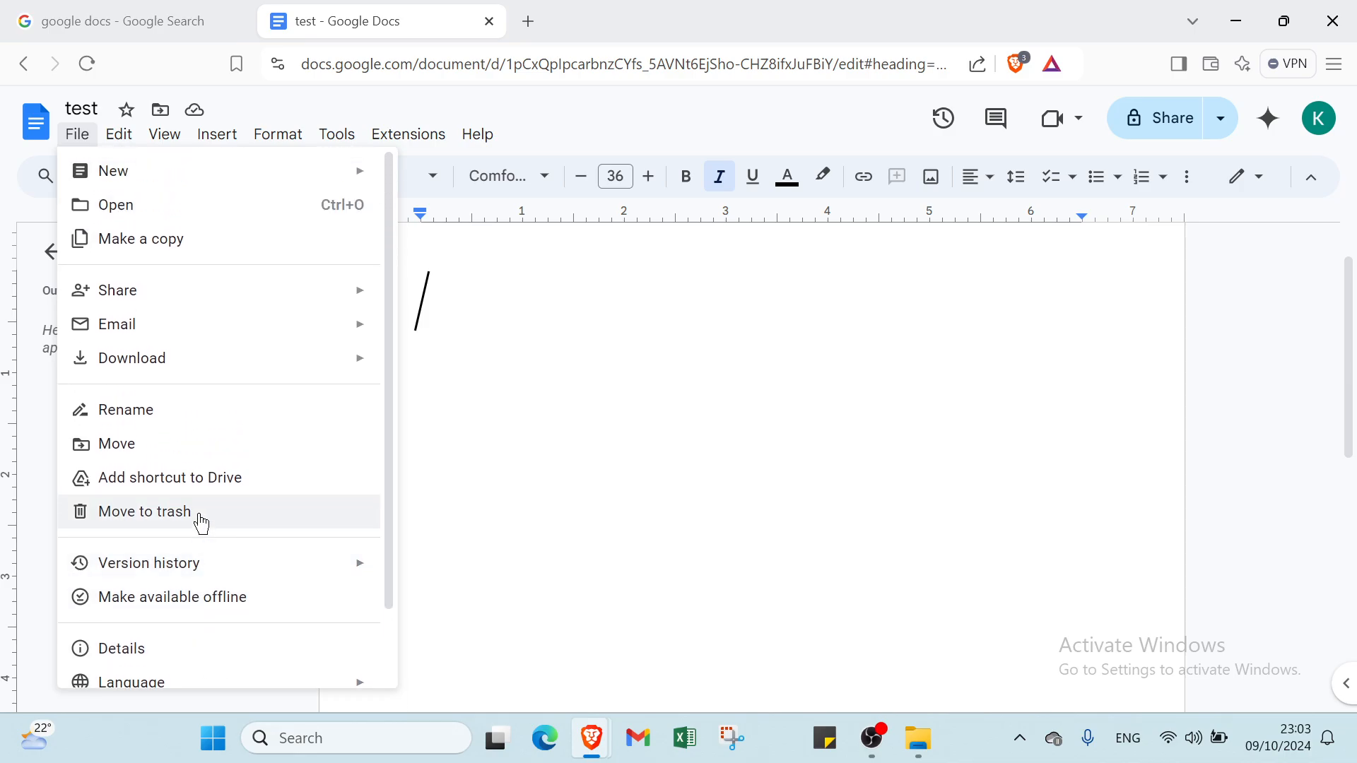
- Review the available editing, viewing, inserting, formatting, tools and extensions commands, and return to the document
mouse_move(128, 148)
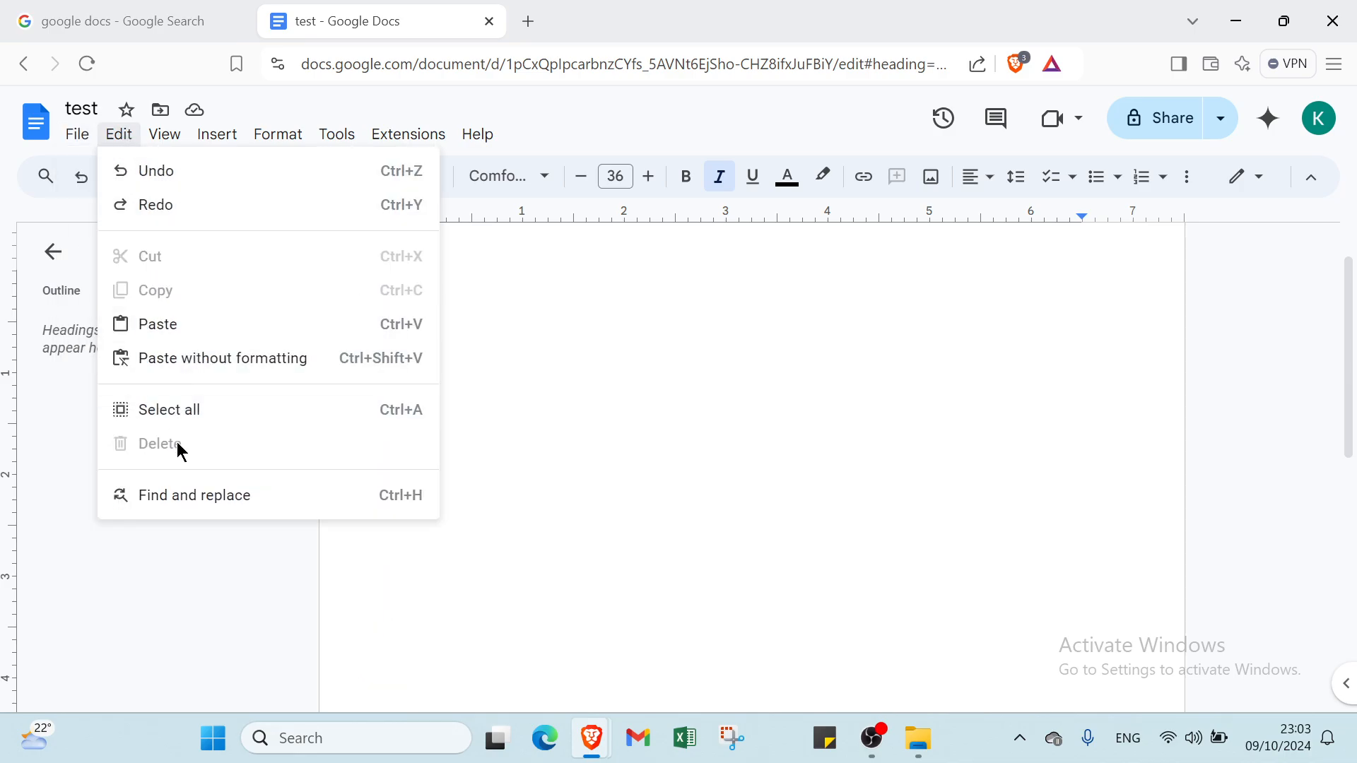
mouse_move(164, 136)
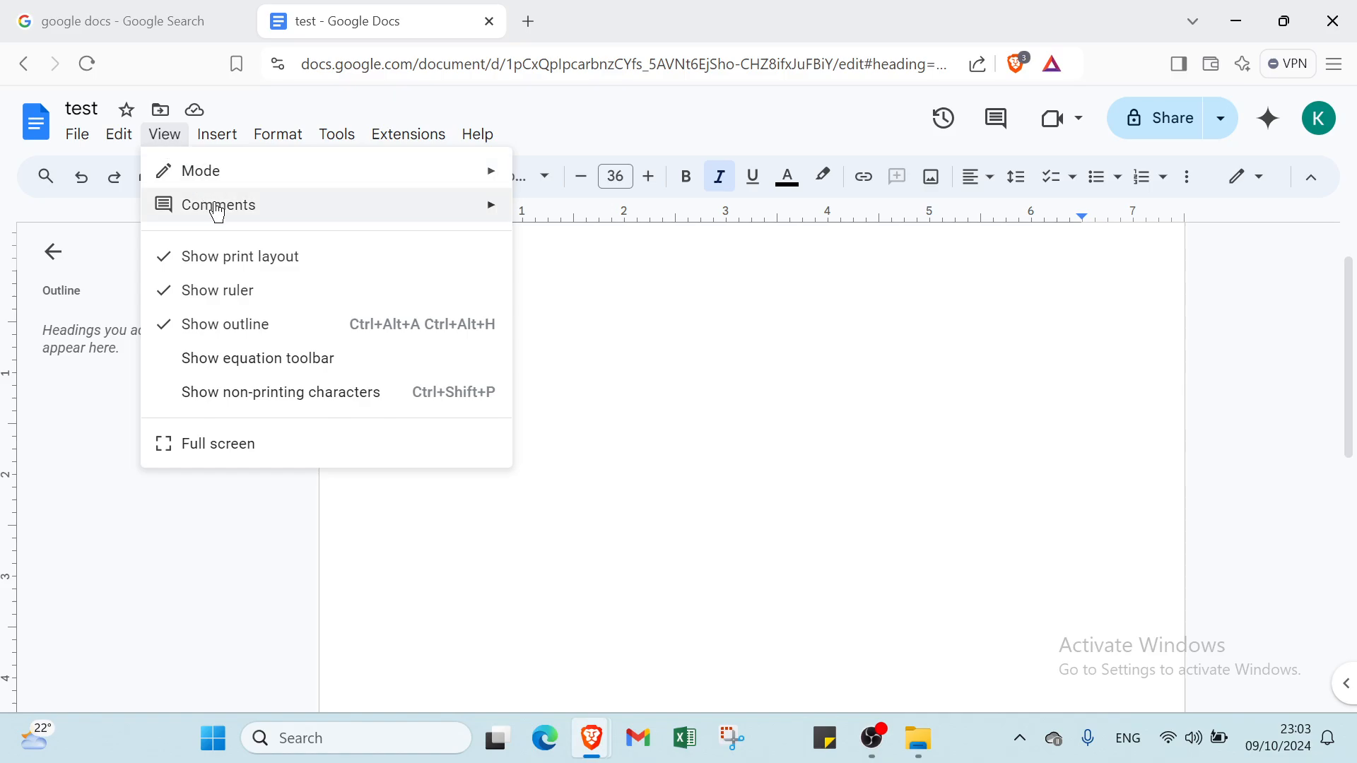
mouse_move(241, 144)
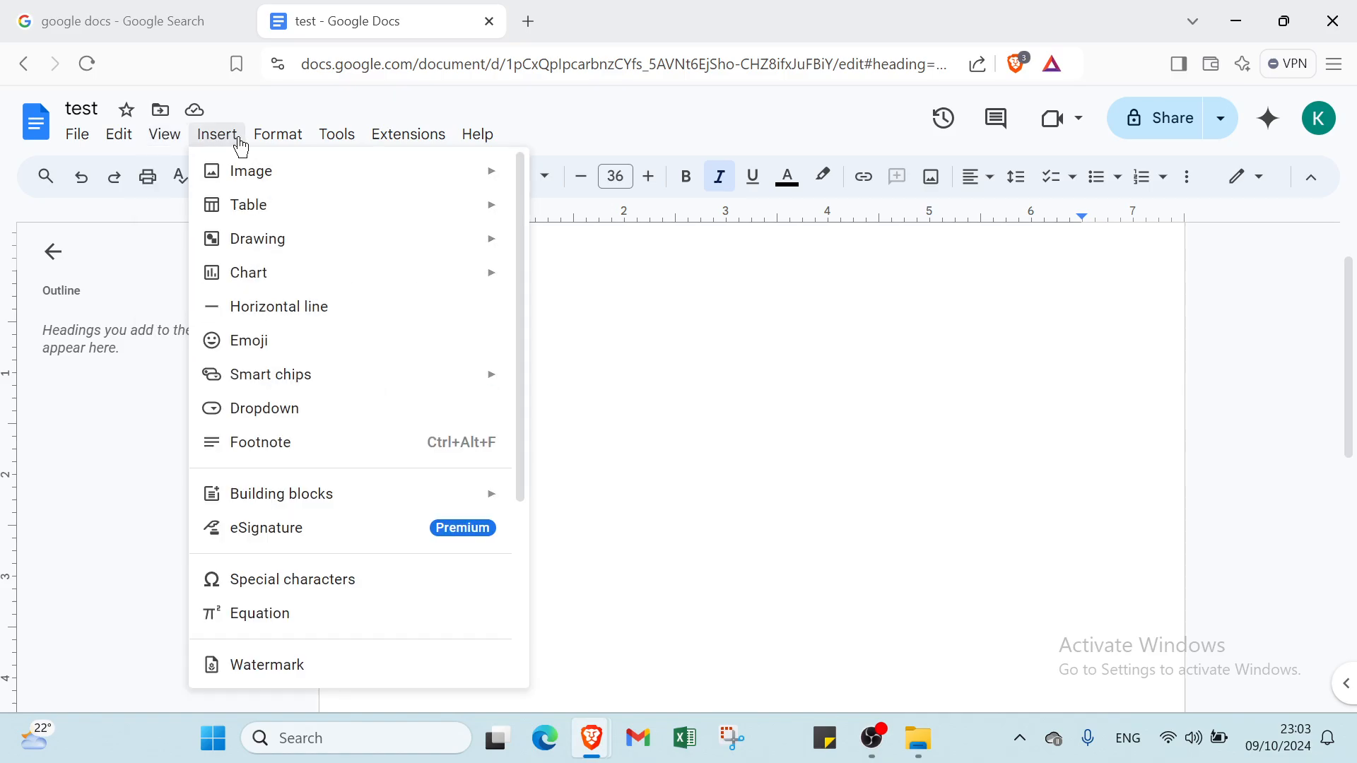
scroll(283, 448, down, 4)
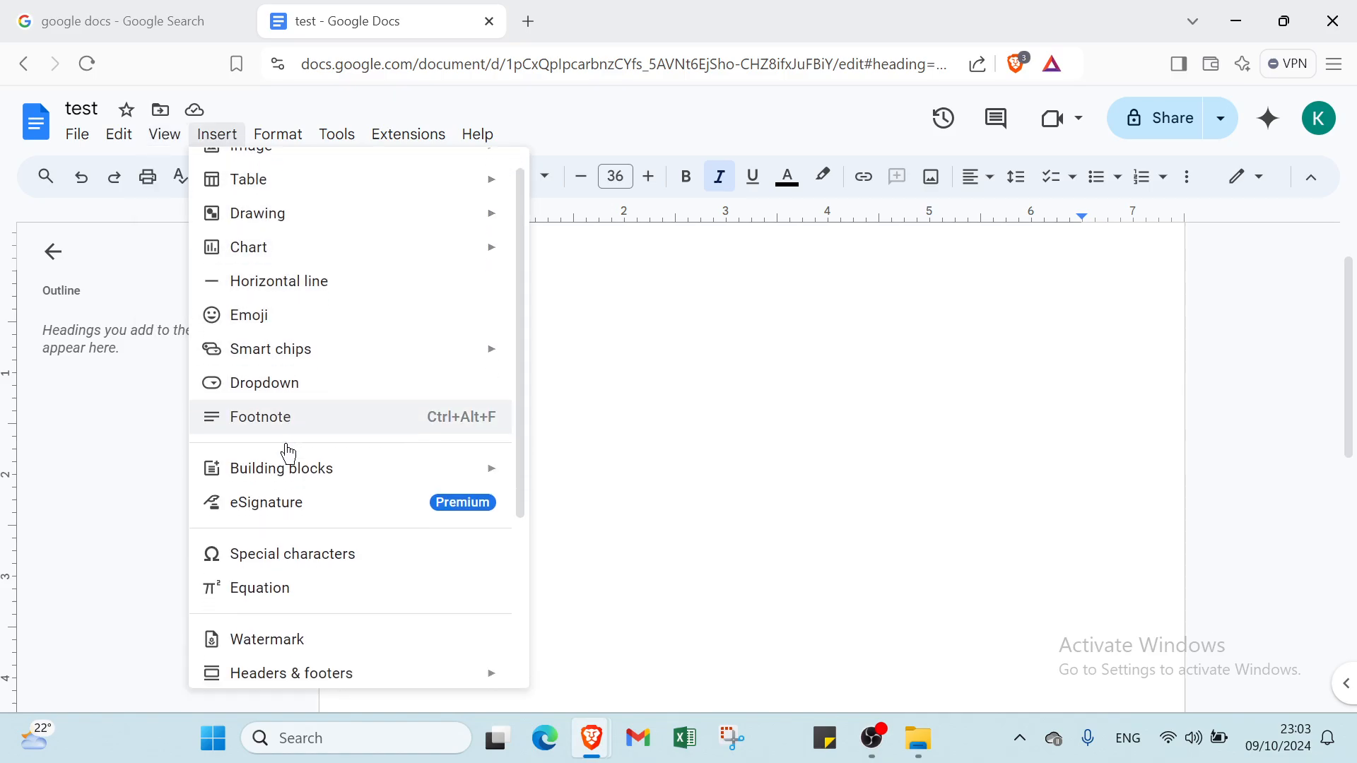
scroll(286, 454, up, 4)
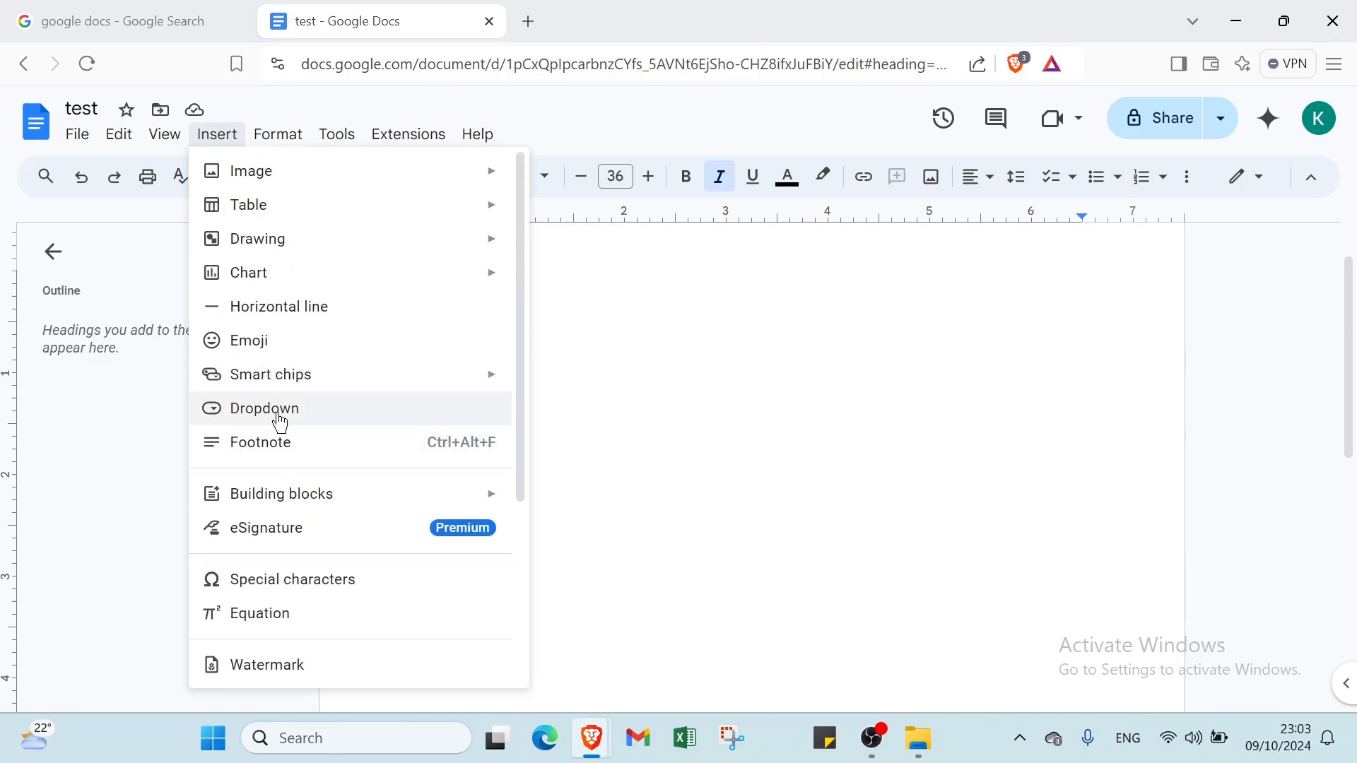
mouse_move(276, 185)
mouse_move(311, 132)
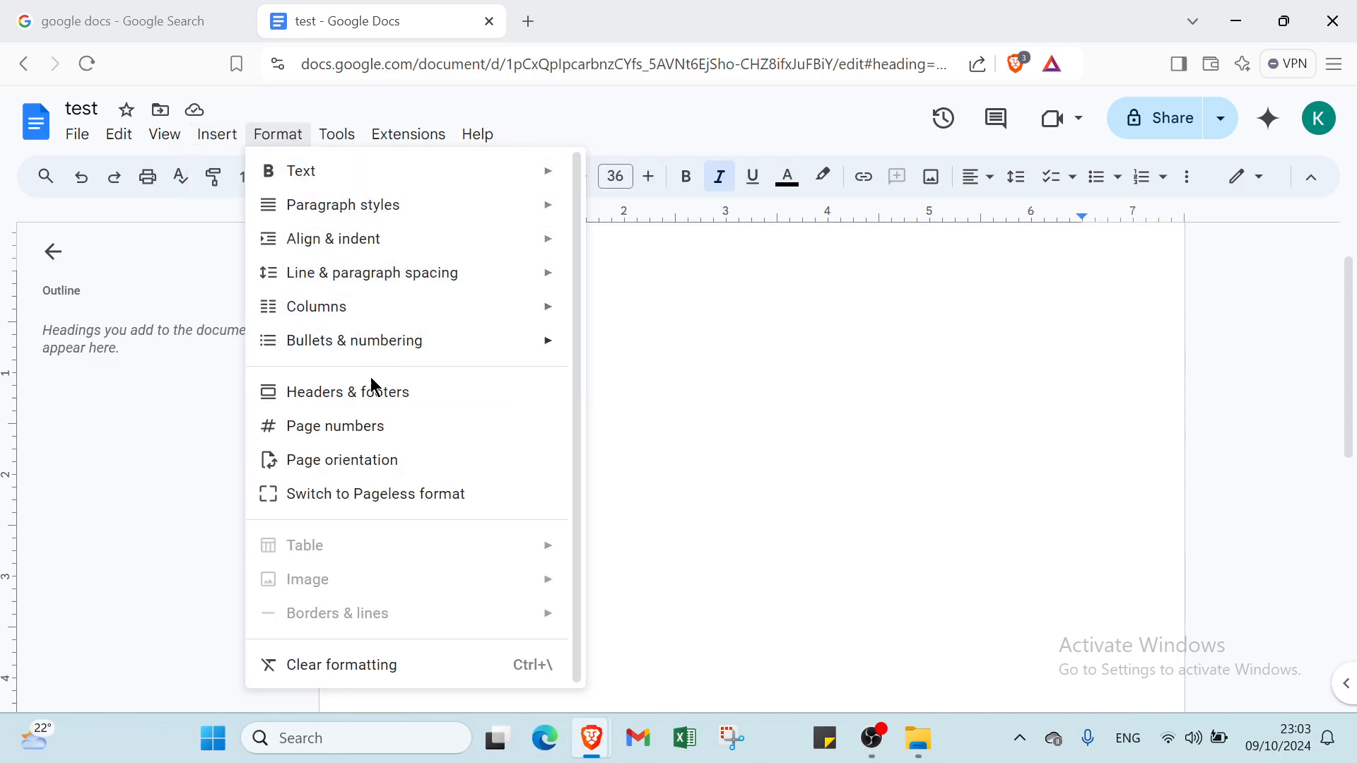
mouse_move(350, 144)
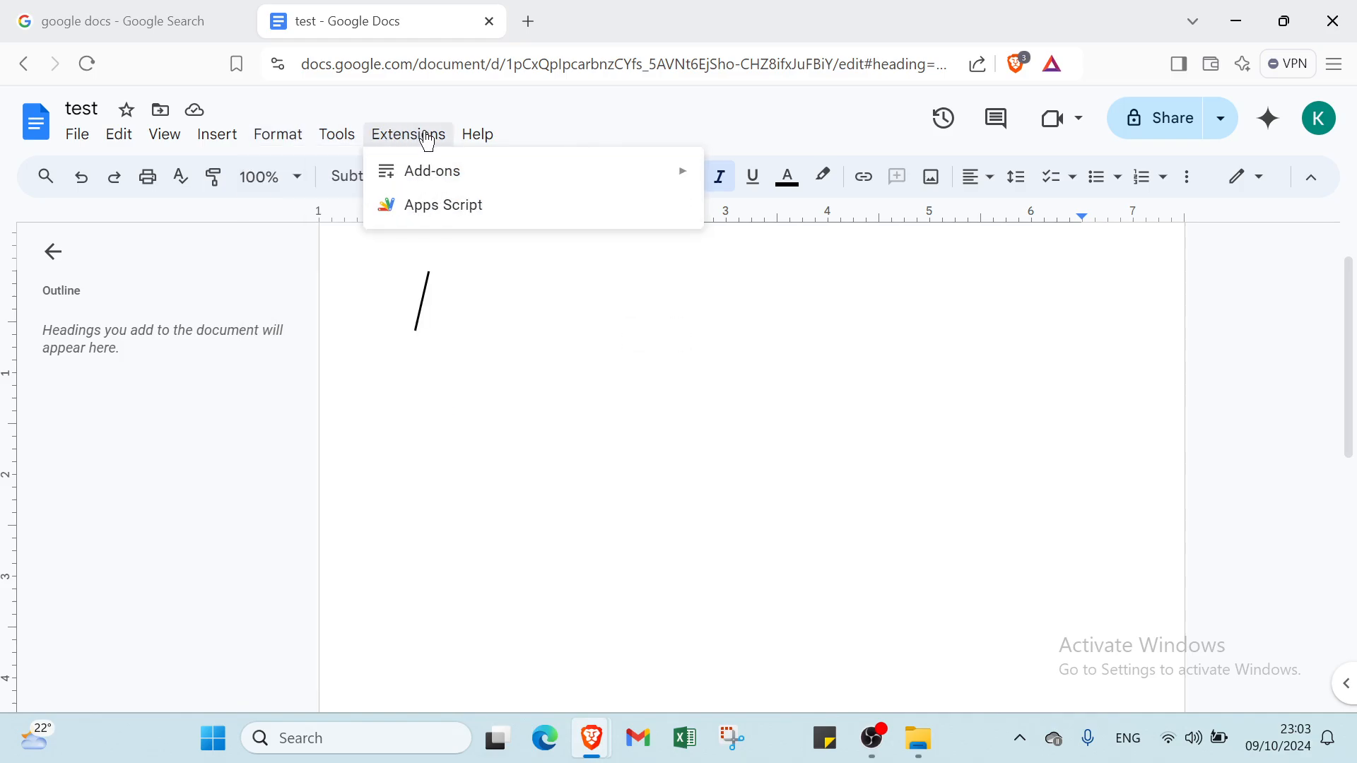
mouse_move(450, 140)
mouse_move(79, 141)
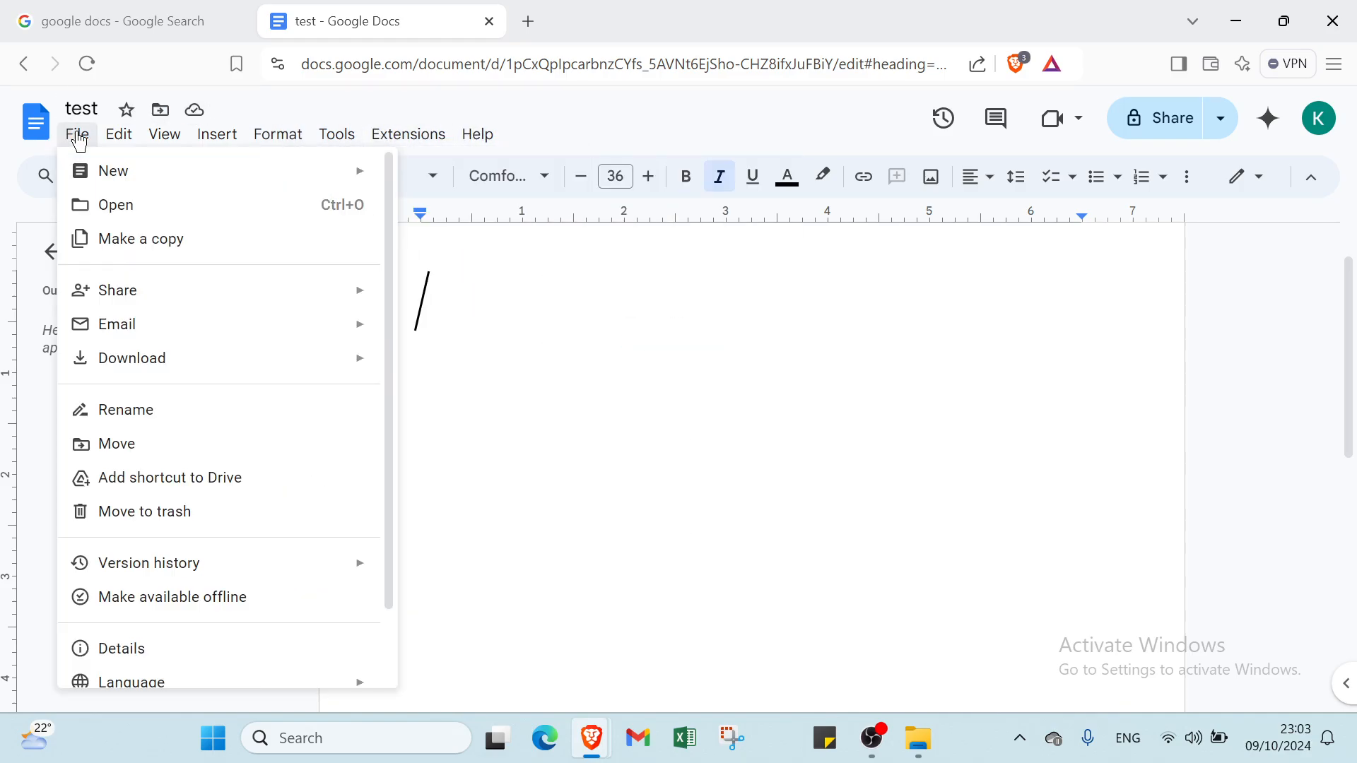
click(445, 393)
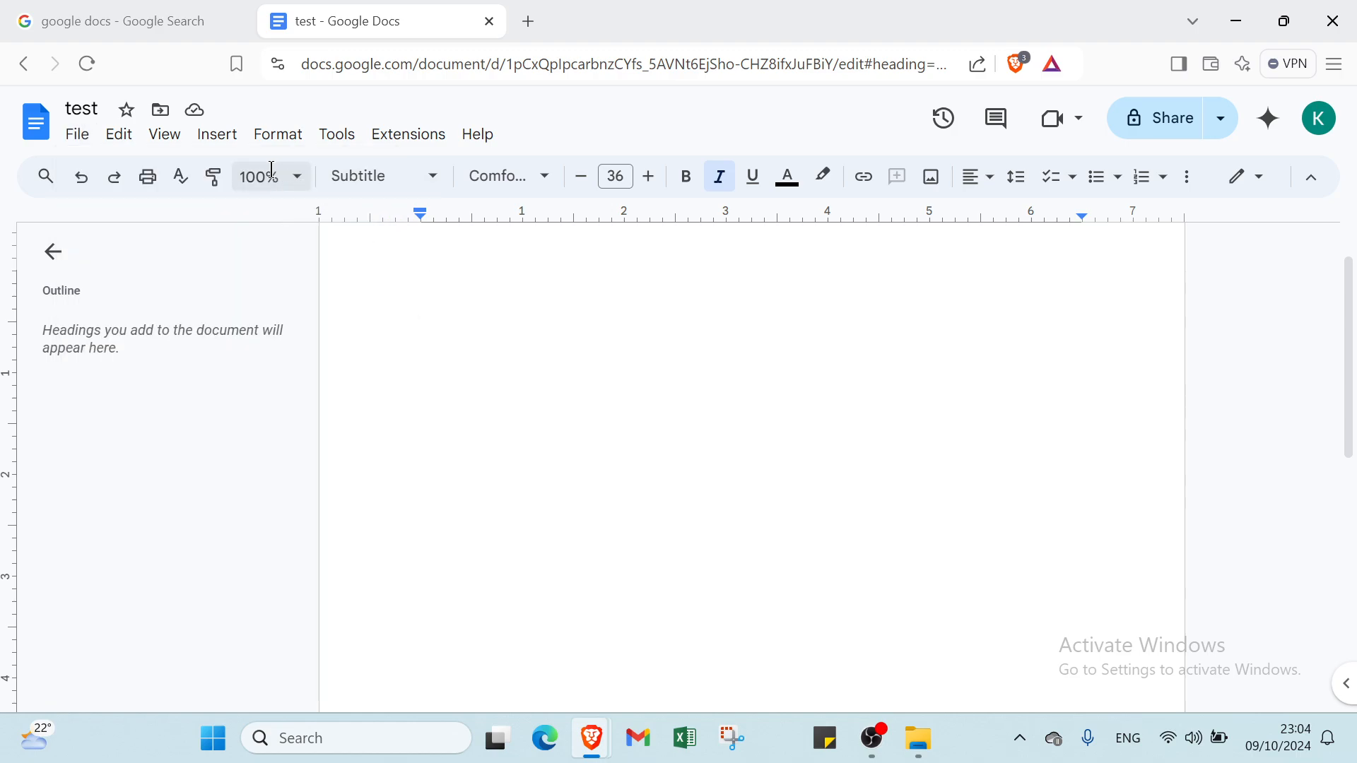
- Try the document zoom at 200% and set it back to 100%
click(287, 197)
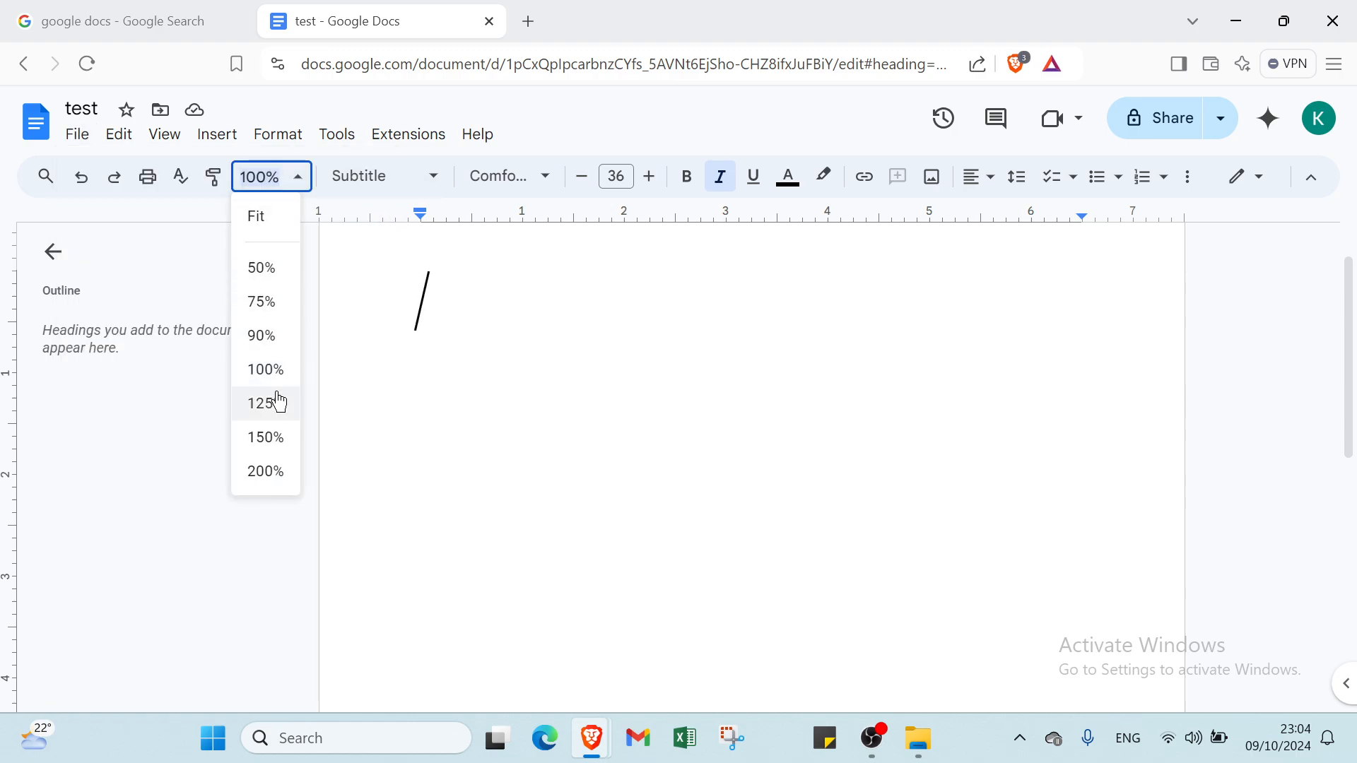
click(270, 472)
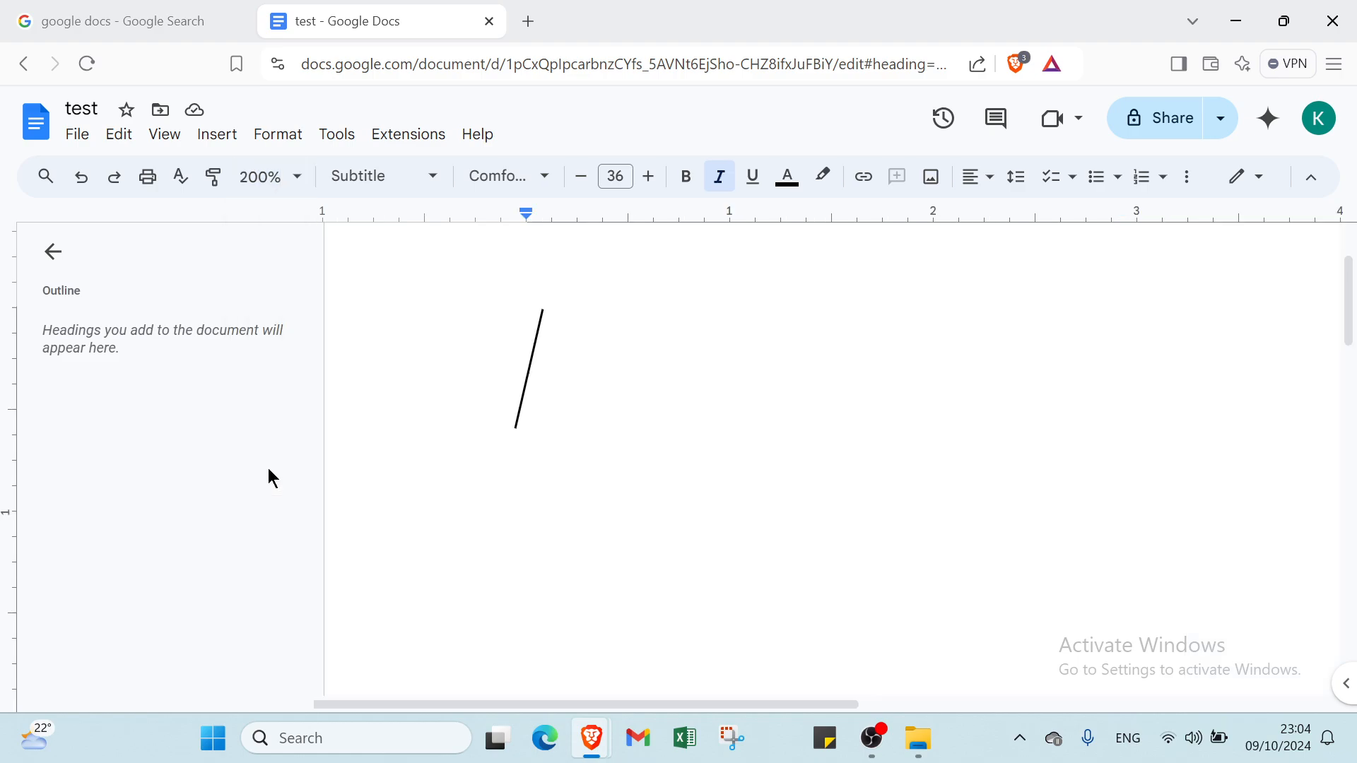
click(280, 181)
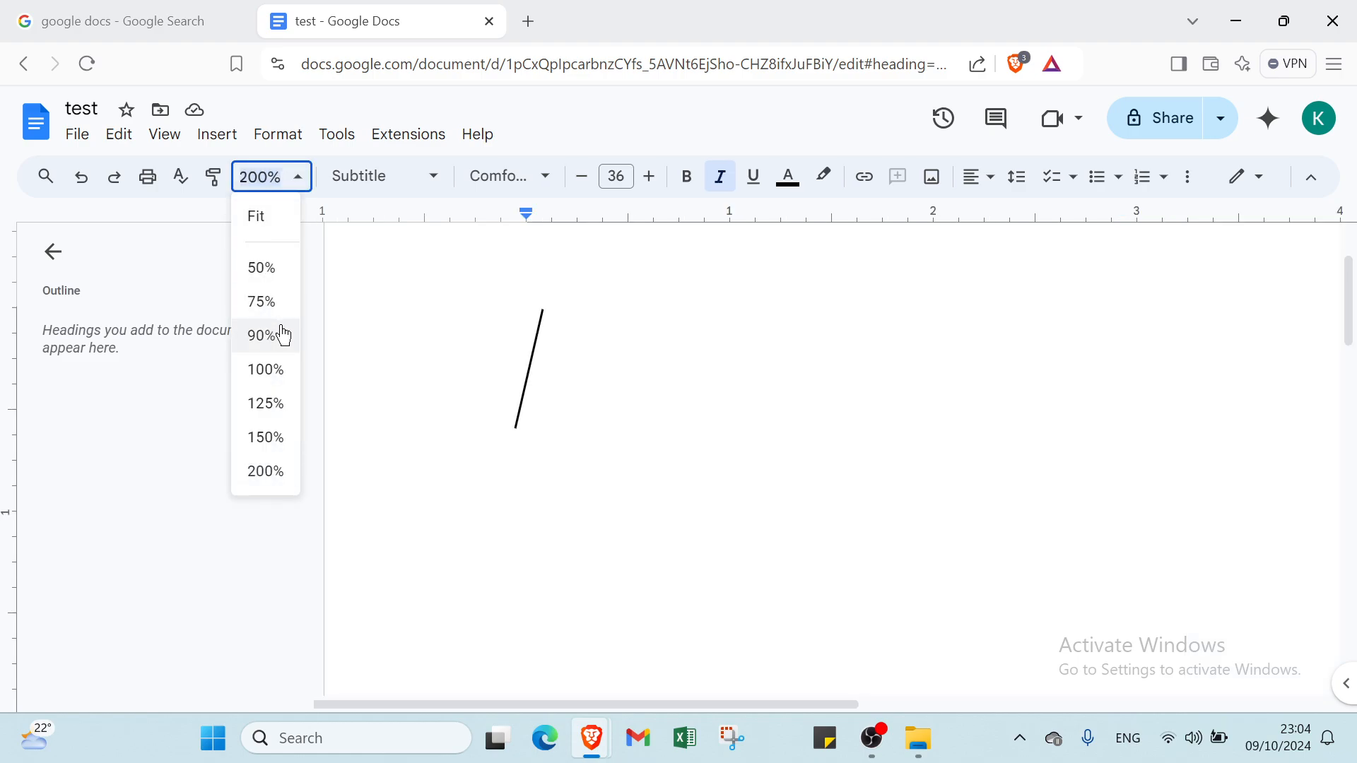
click(280, 369)
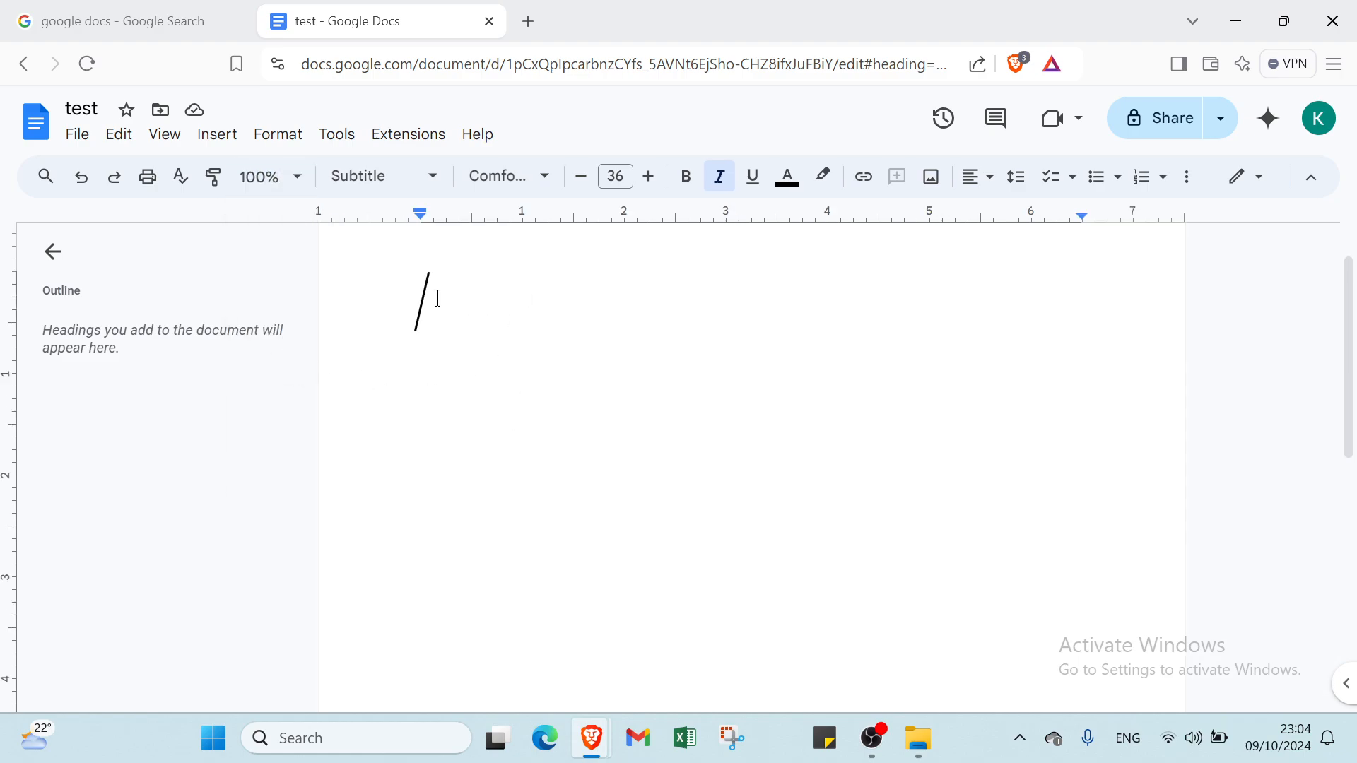
- Format the empty first paragraph with the Title style, in the Caveat font at size 60
click(400, 182)
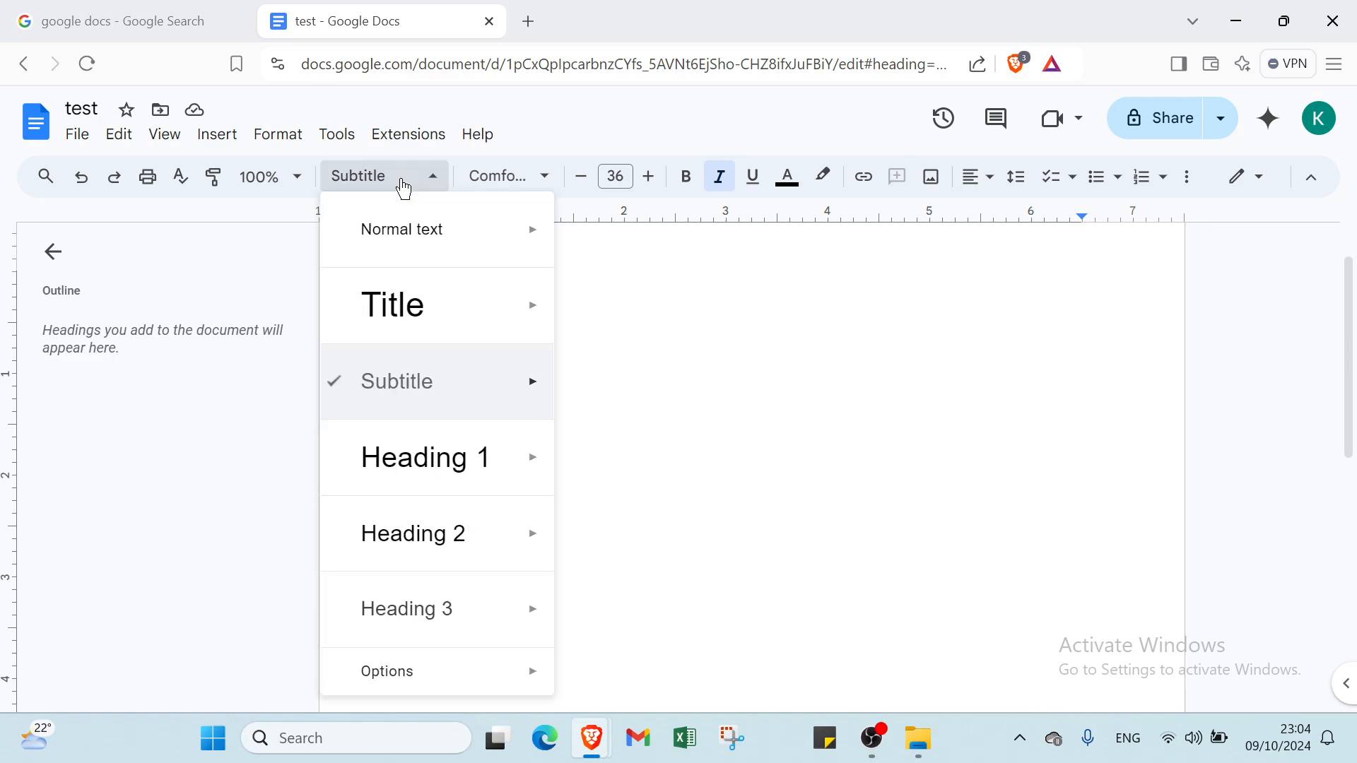
click(427, 305)
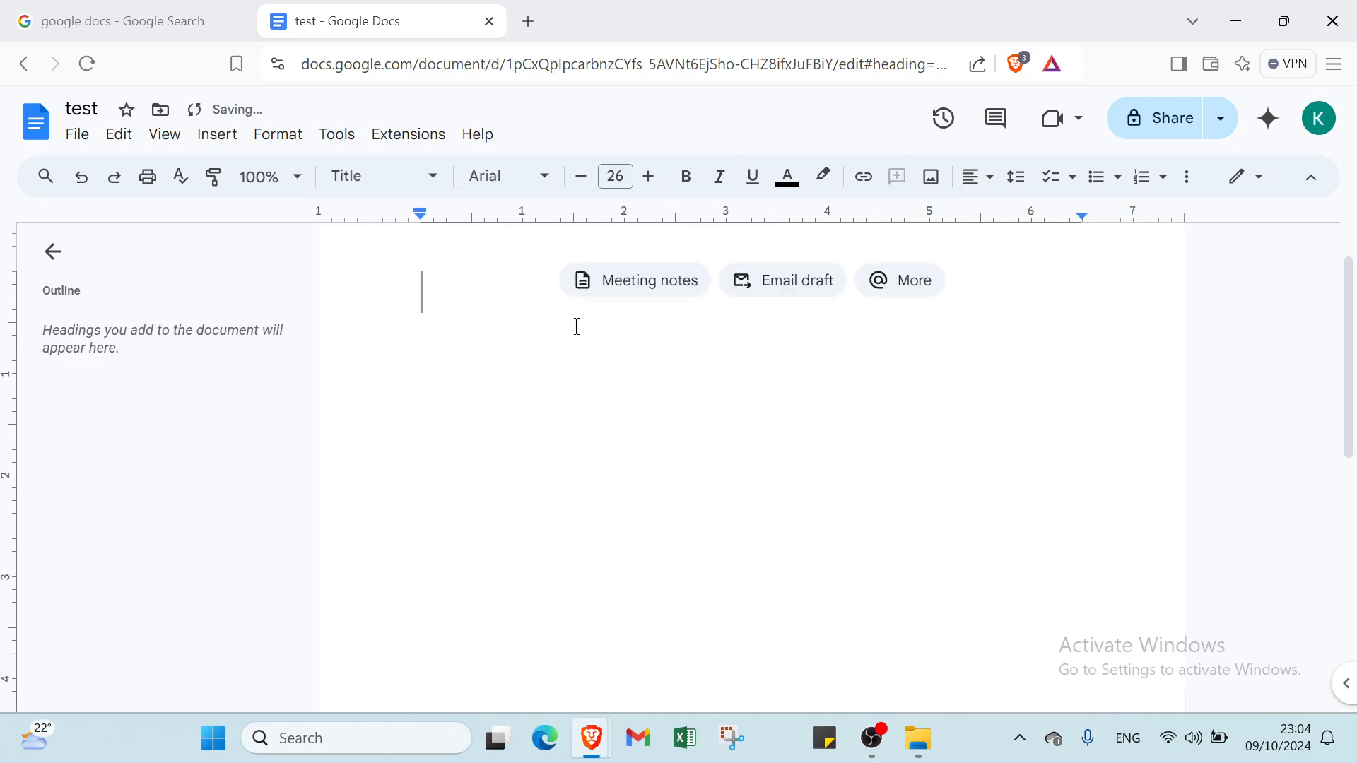
click(544, 178)
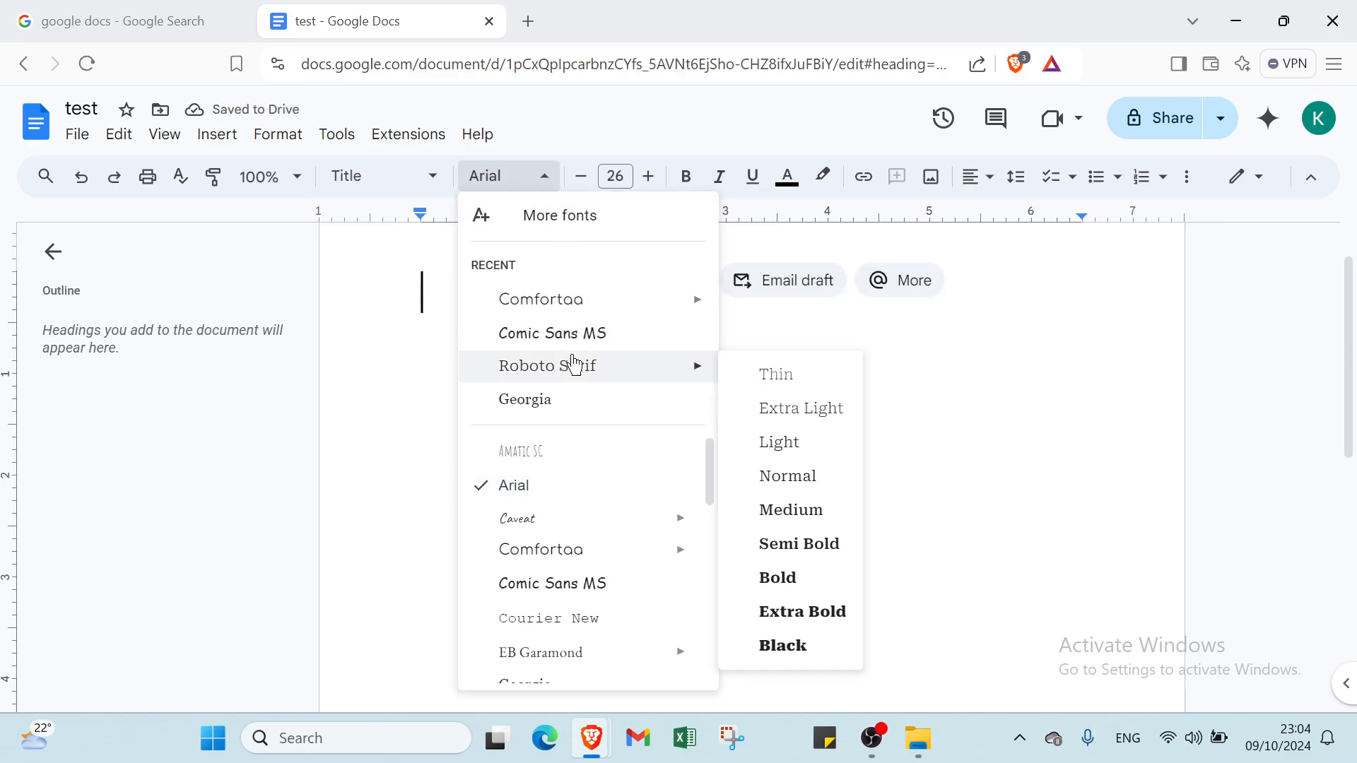
click(585, 523)
click(615, 176)
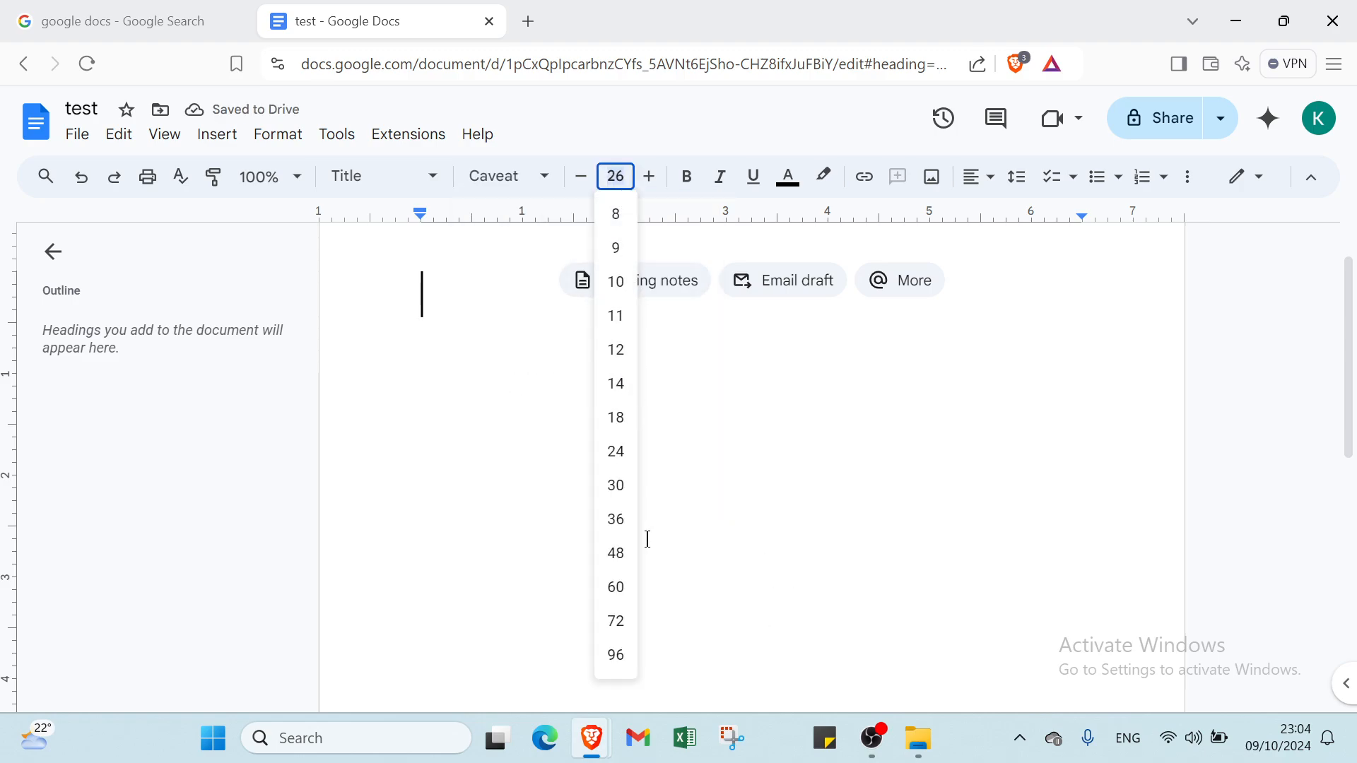
click(622, 588)
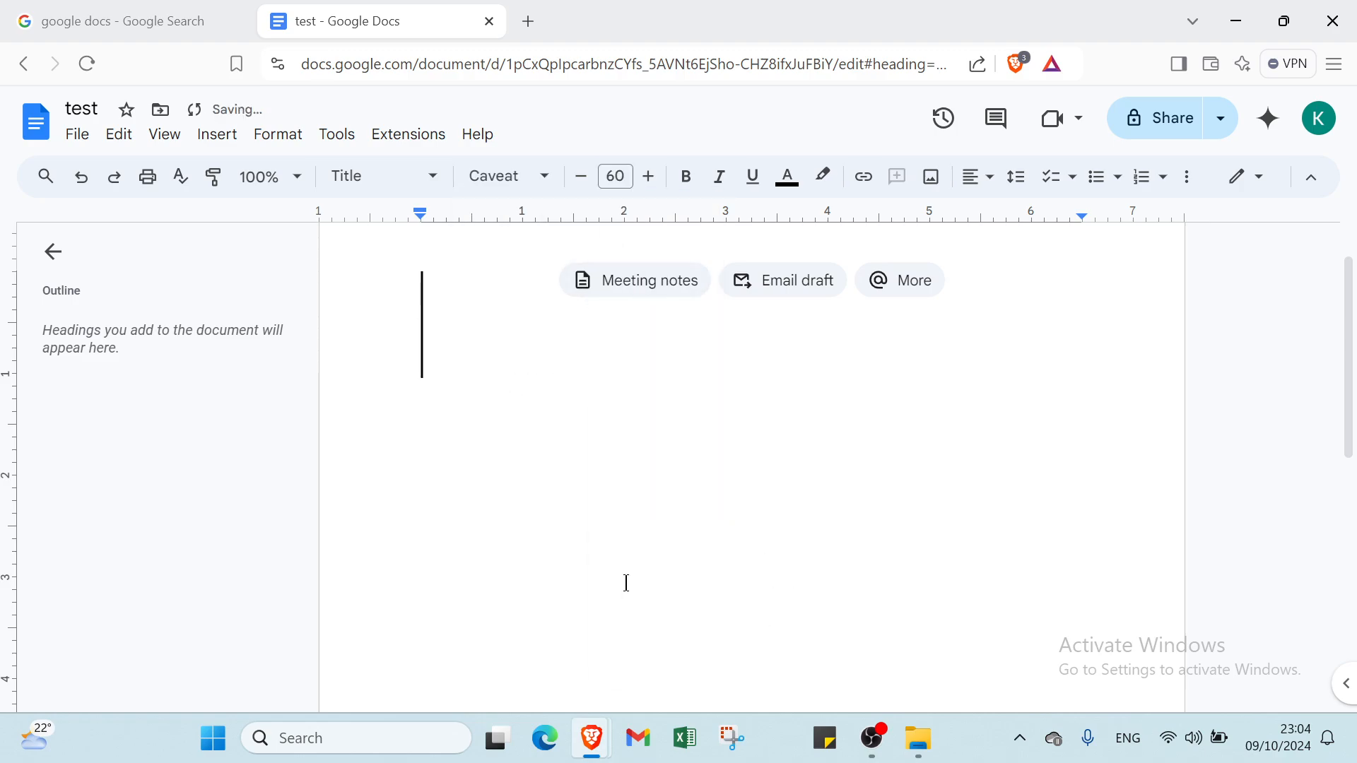
- Make the empty title paragraph bold and set its text colour to medium grey
click(696, 193)
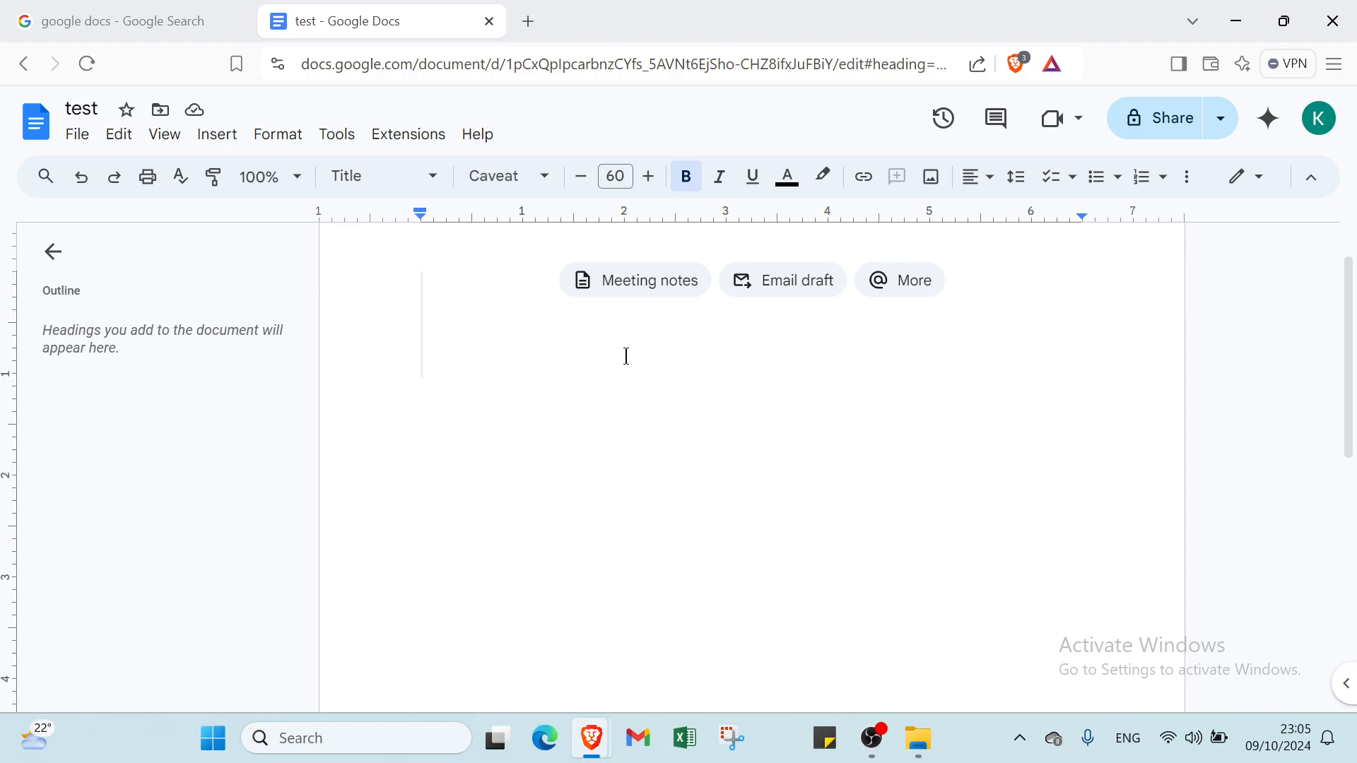
click(787, 176)
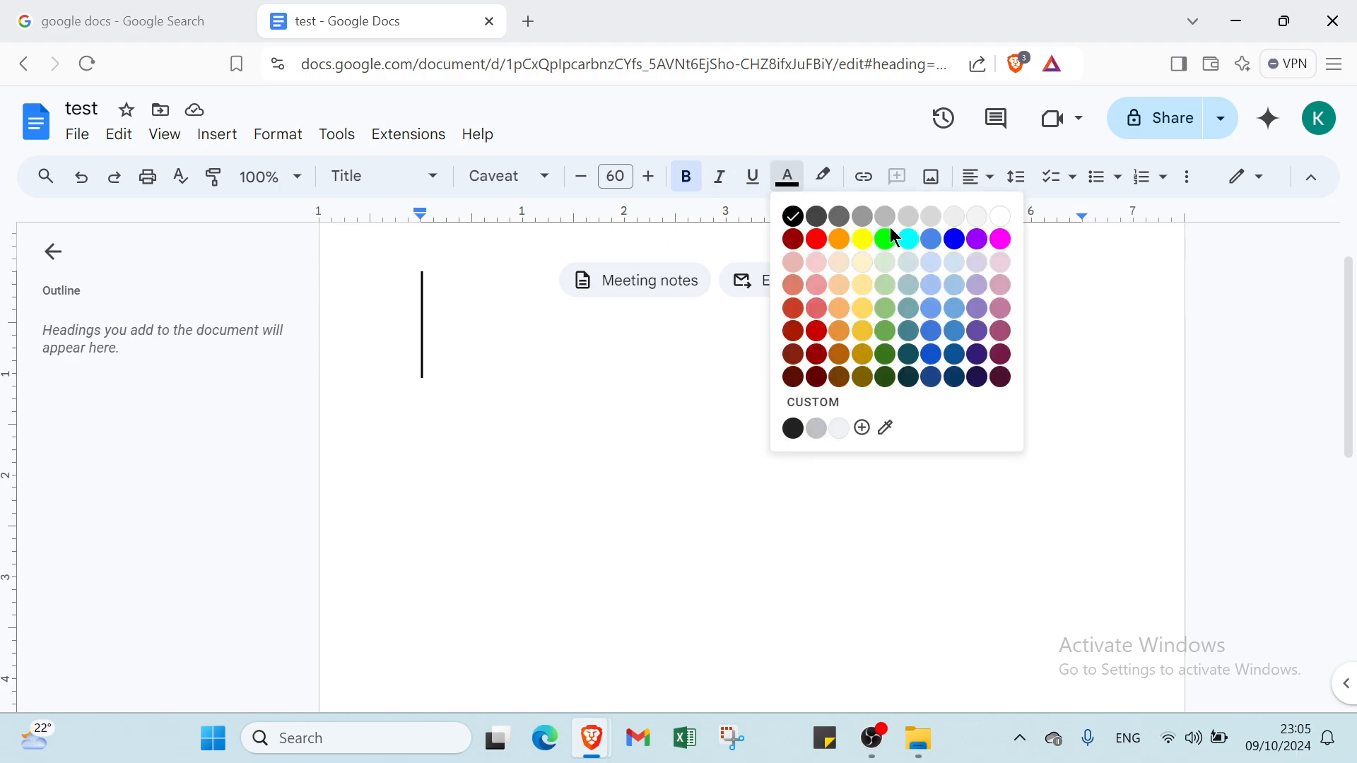
click(868, 216)
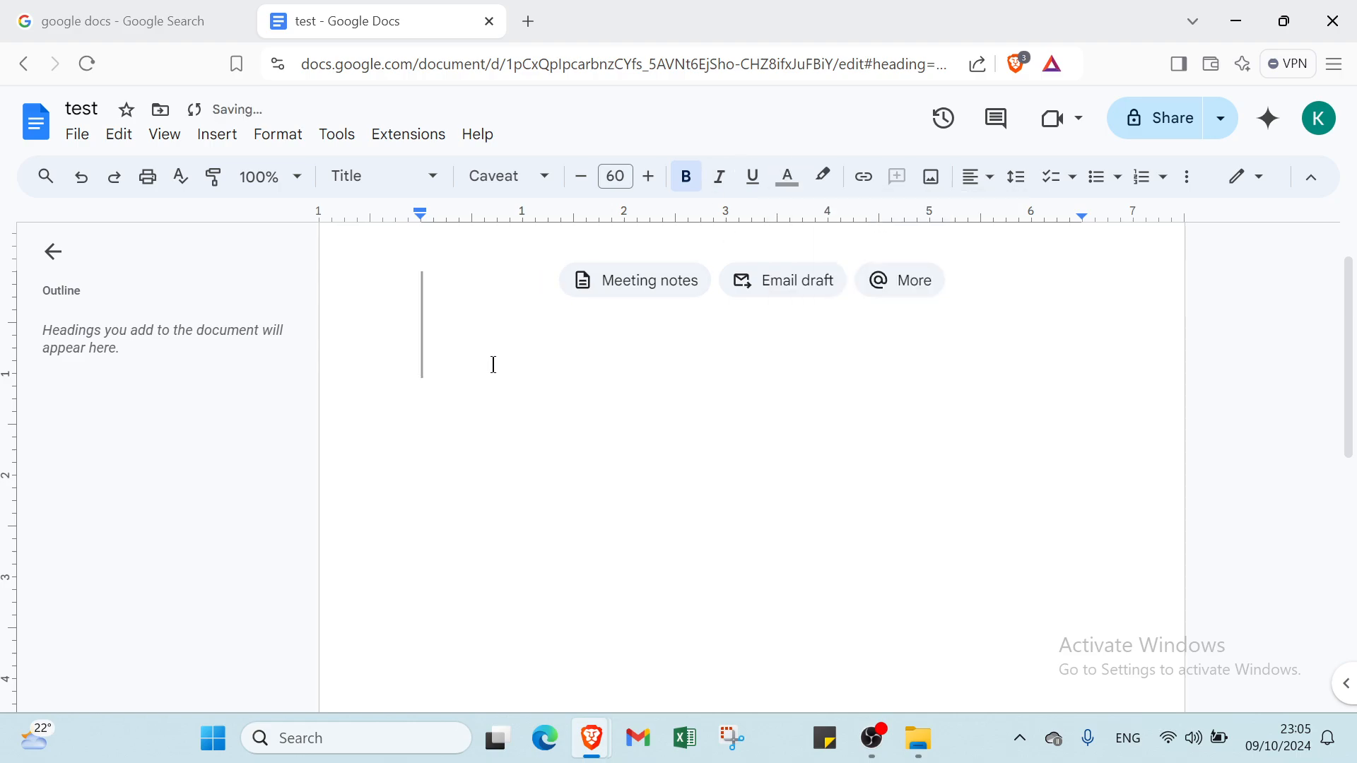
text(goo)
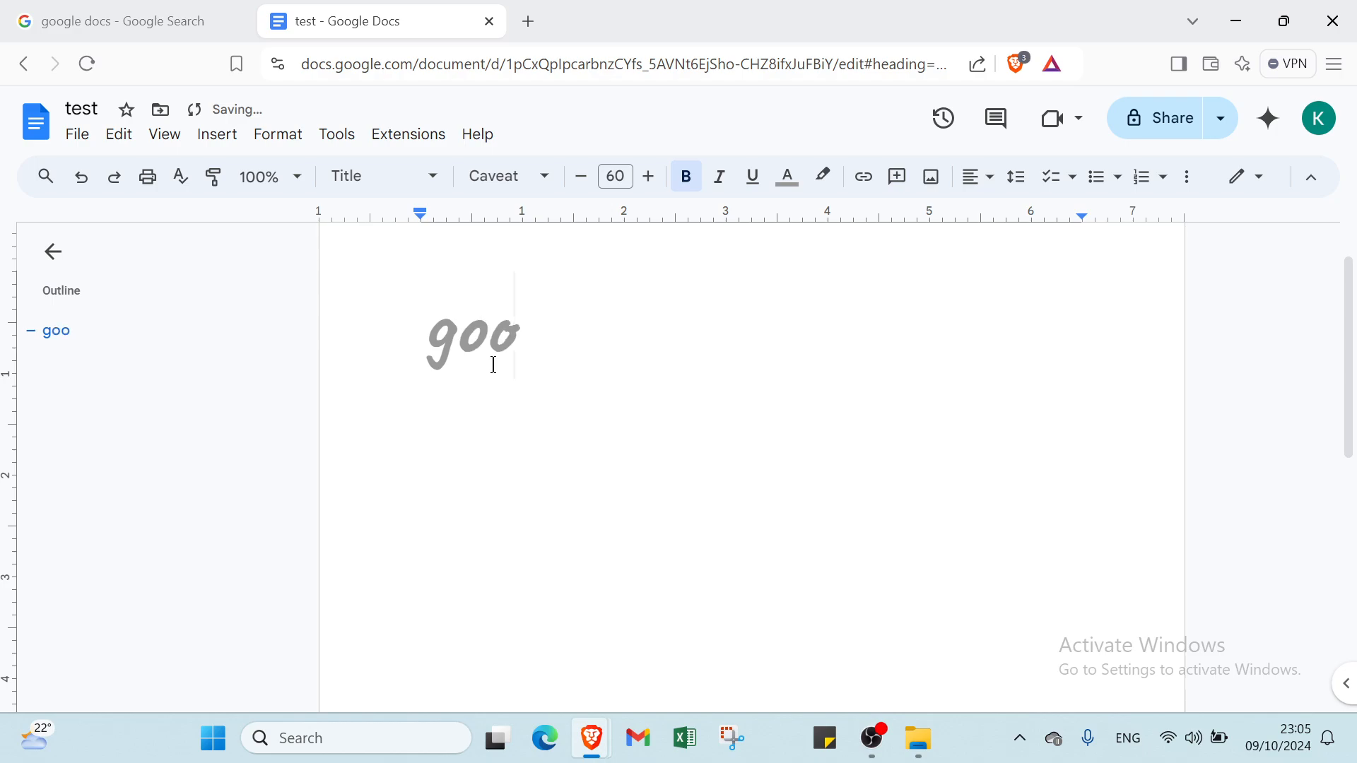
text(g)
key(BackSpace)
key(BackSpace)
key(BackSpace)
key(BackSpace)
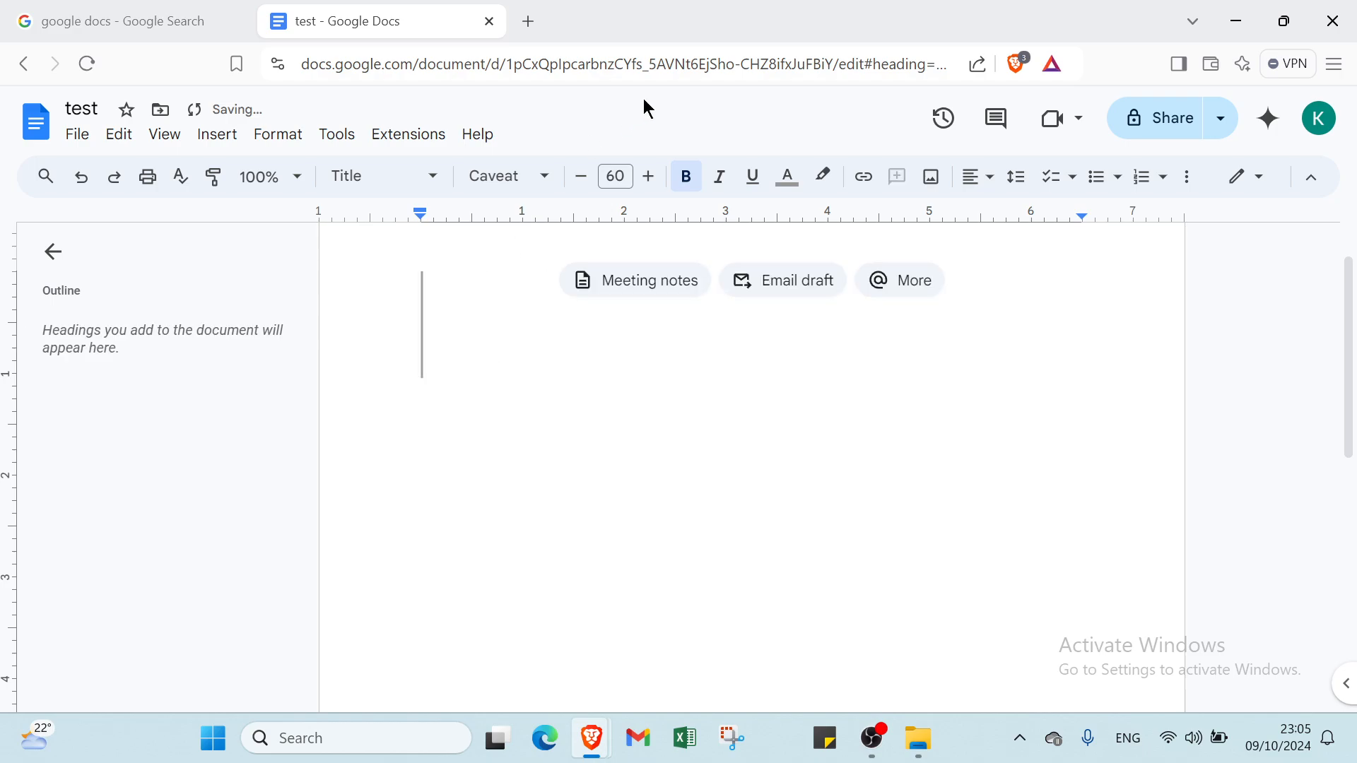
- Set the title's font size to 96 and enter "Google docs" as the title
click(616, 174)
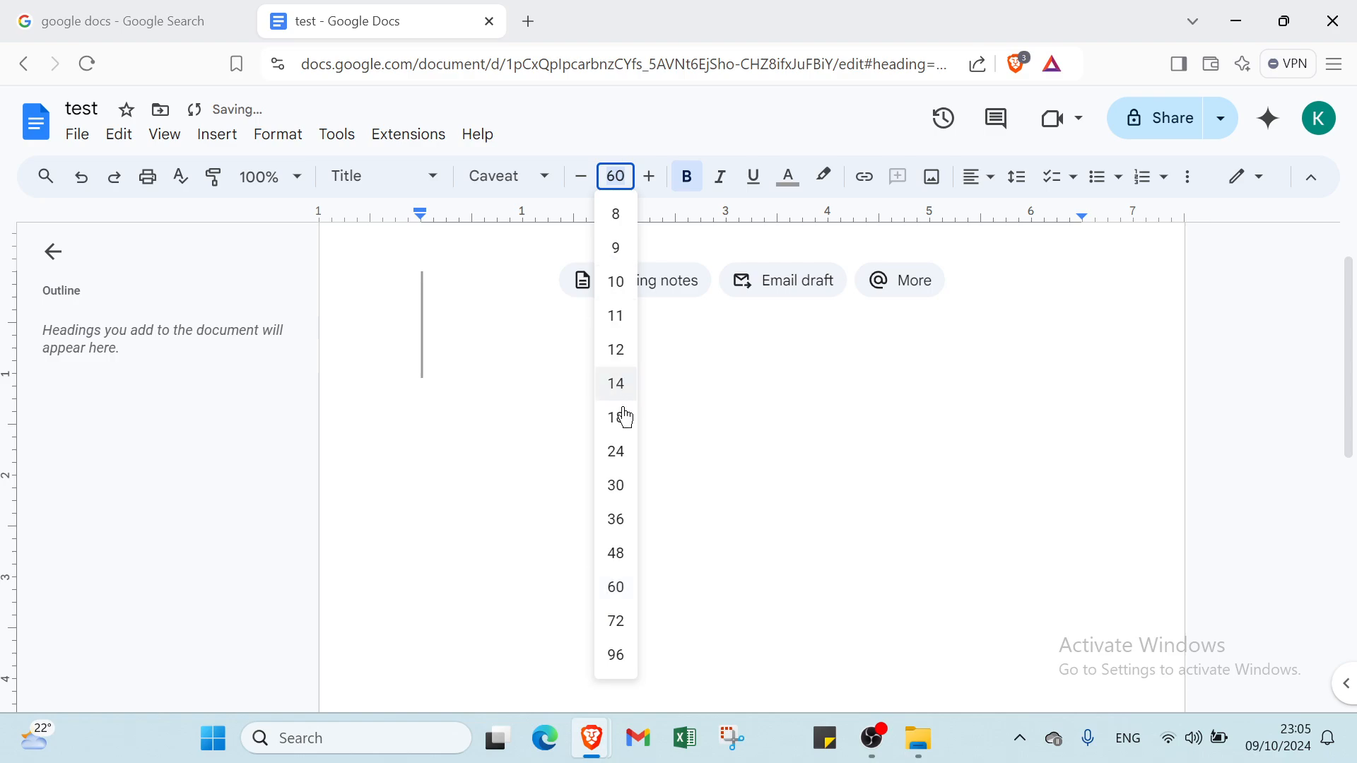
click(616, 655)
text(g)
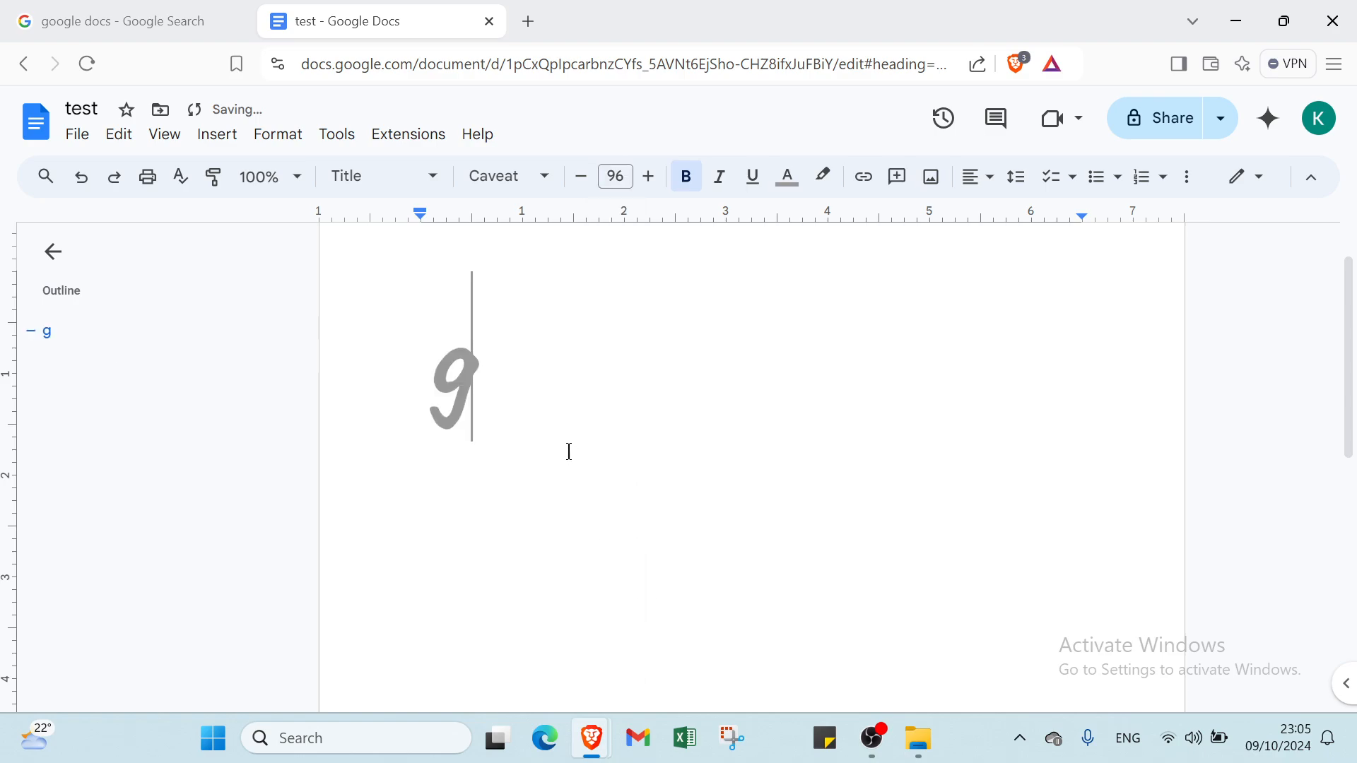
text(oogle )
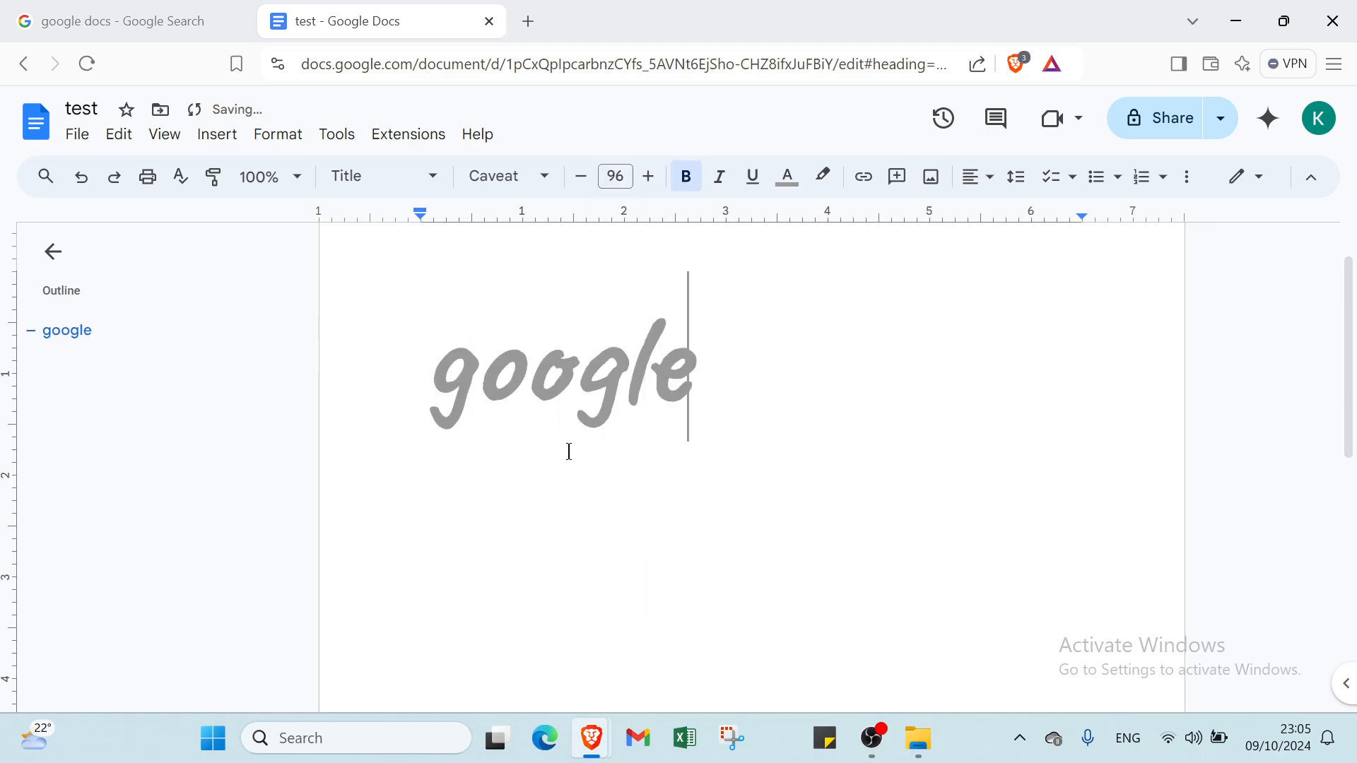
text(do)
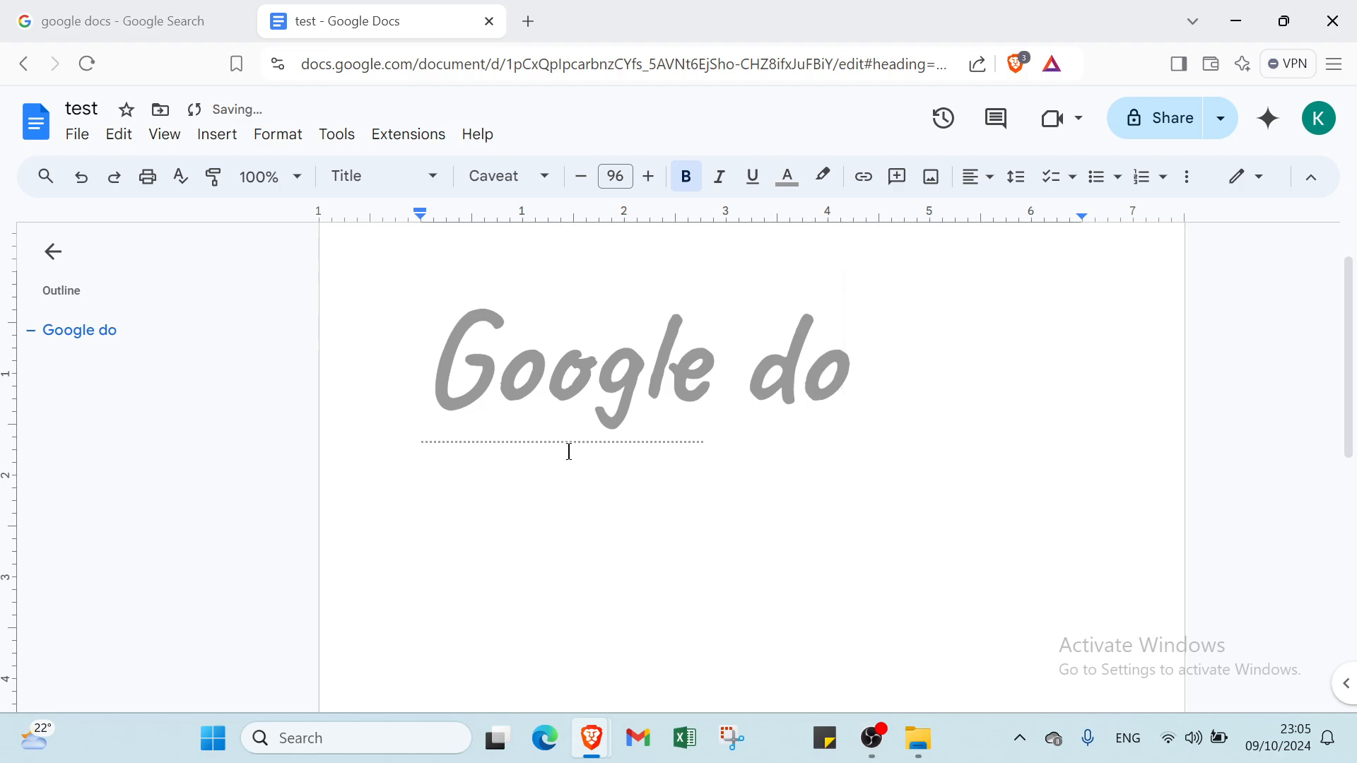
text(cs)
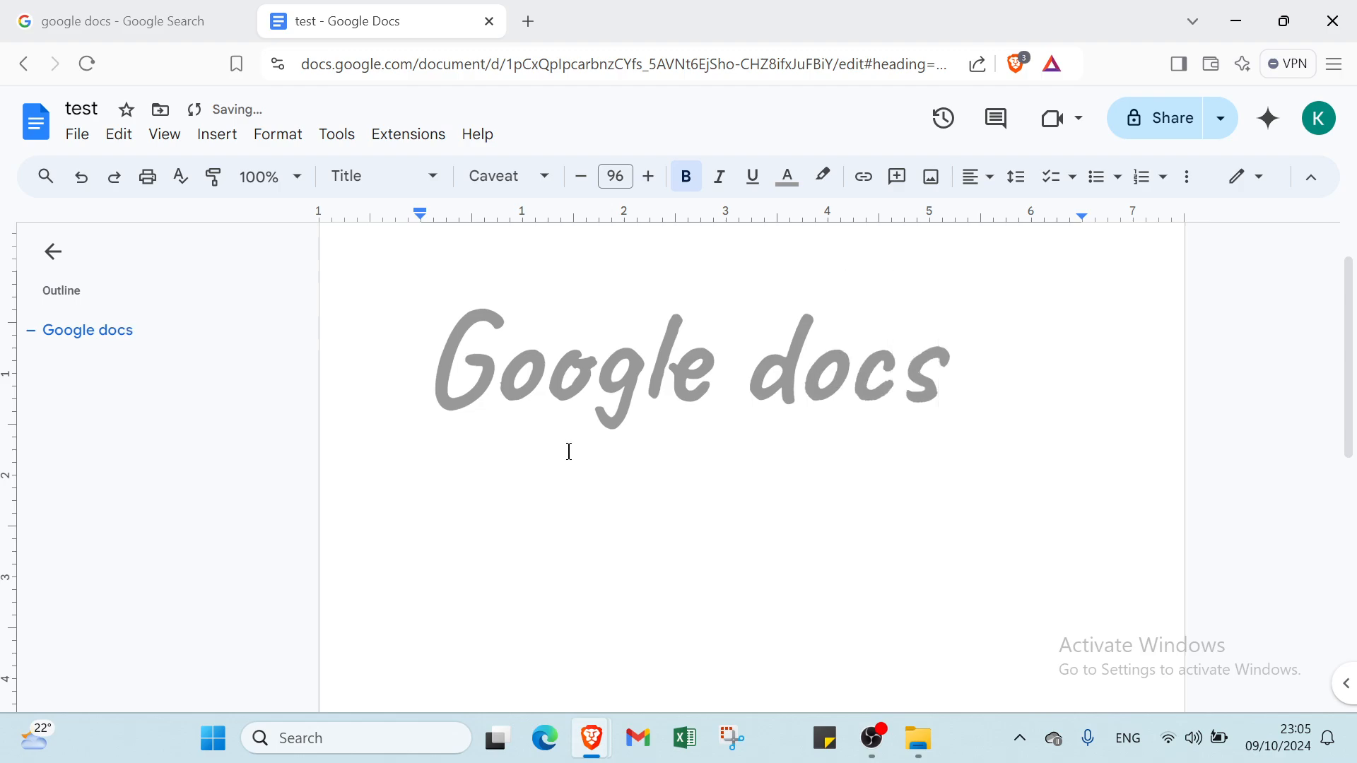
- Start a new paragraph below the title in the Subtitle style, with the Georgia font at size 36
key(Return)
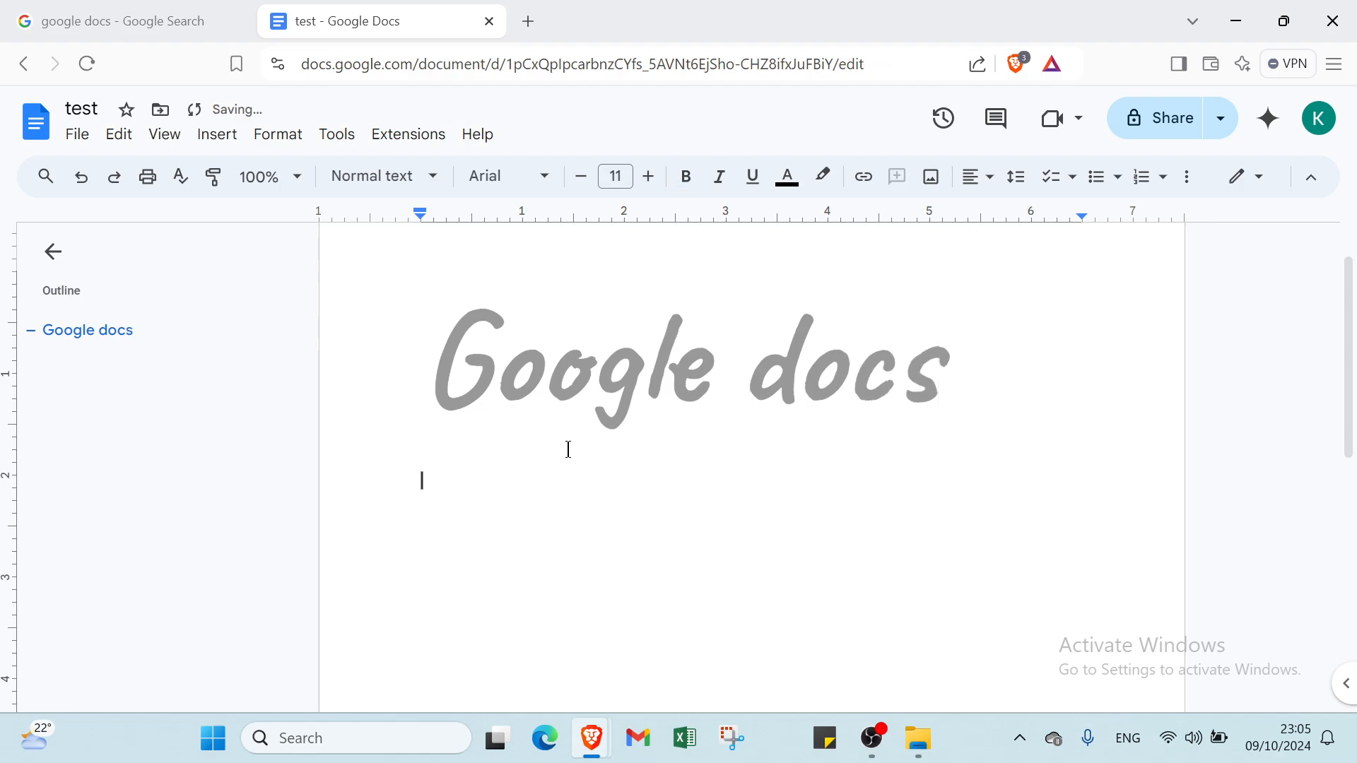
click(397, 185)
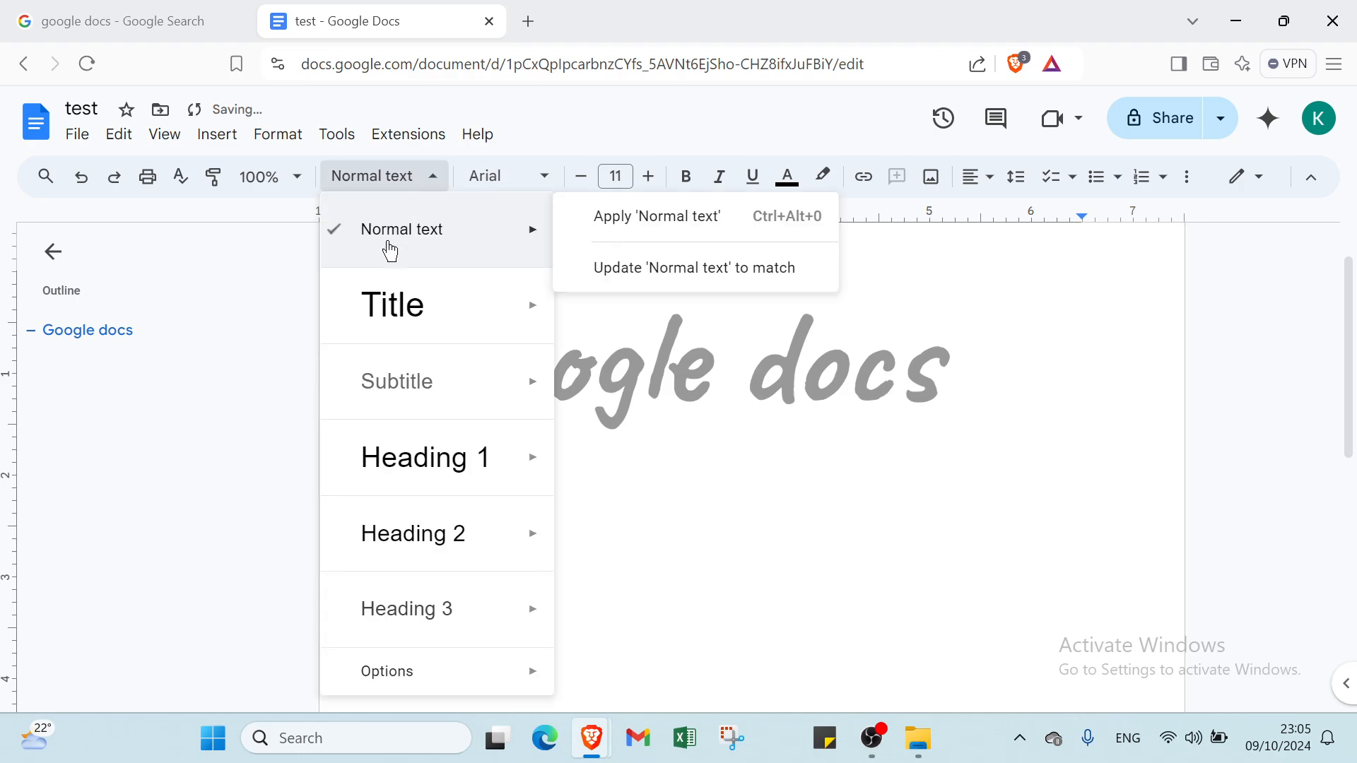
click(424, 399)
click(502, 177)
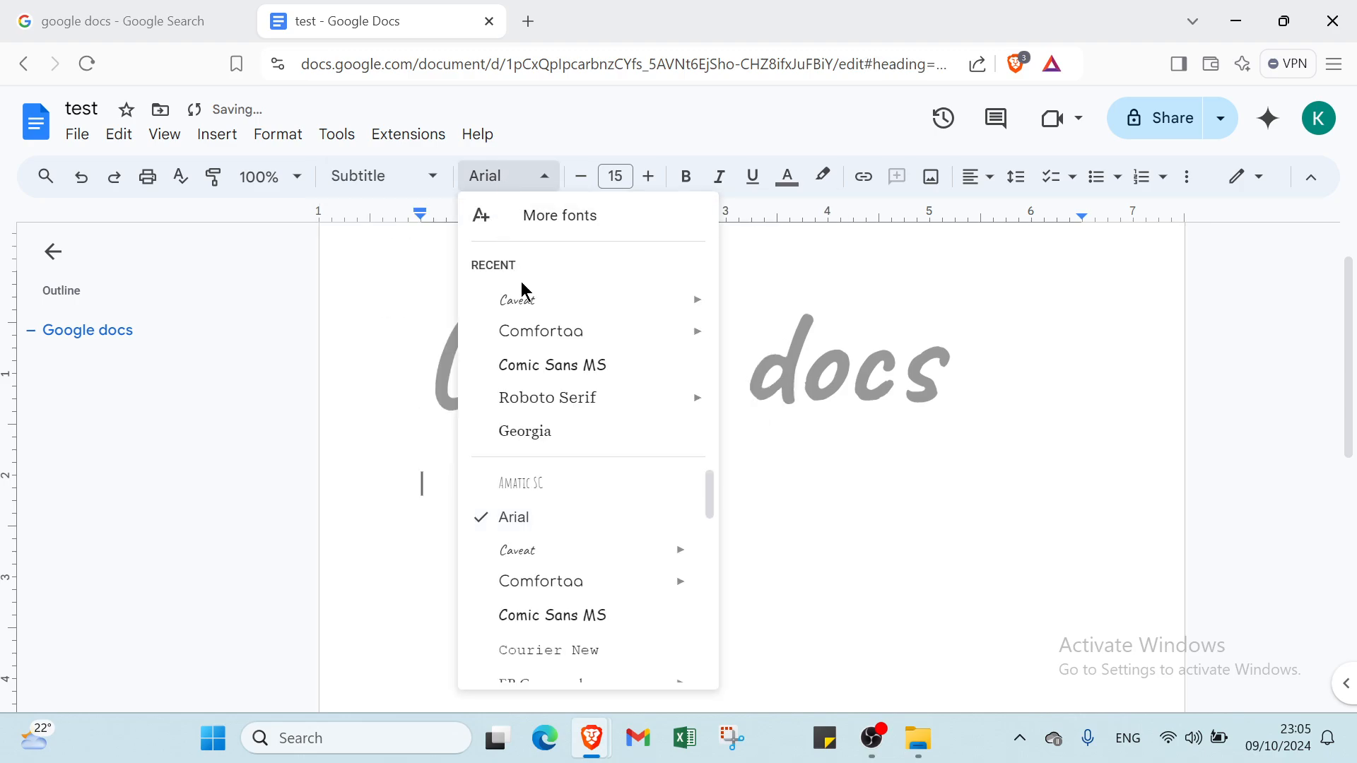
click(556, 434)
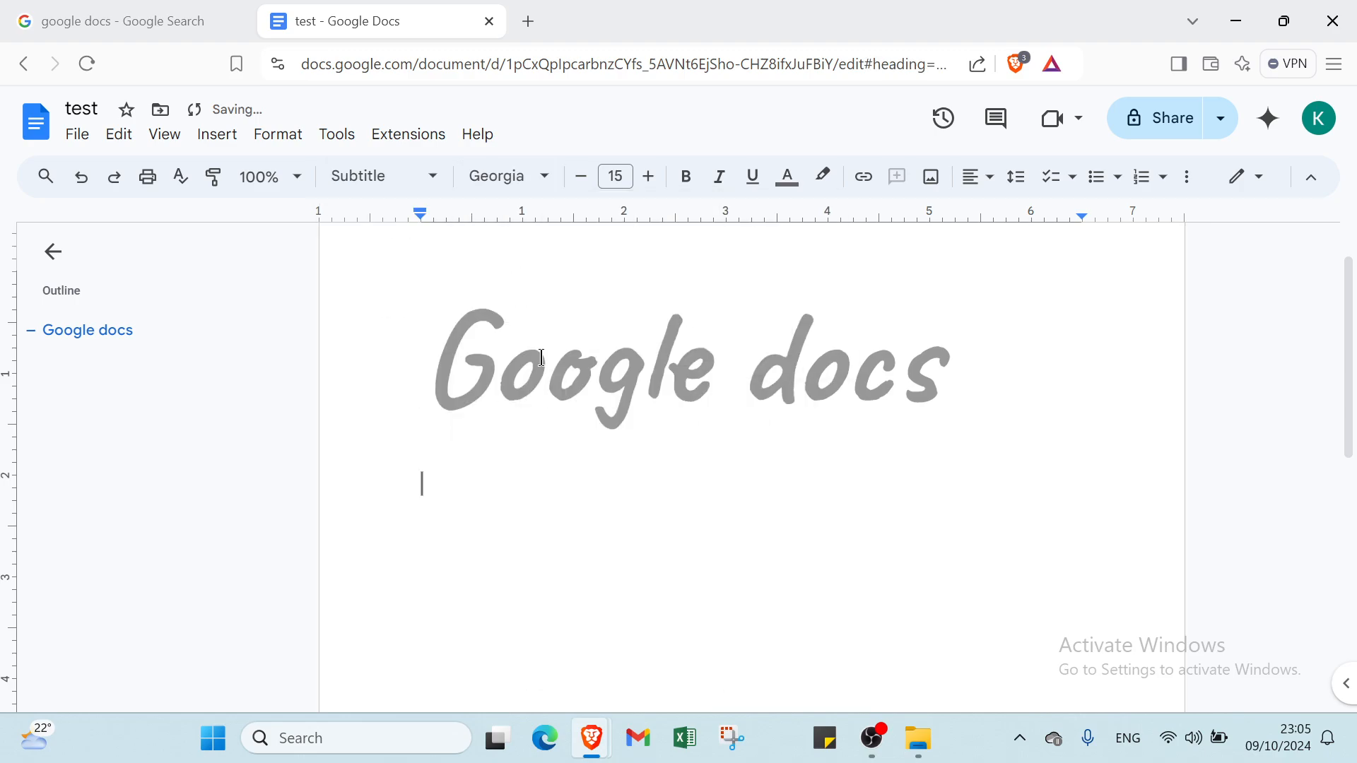
click(612, 177)
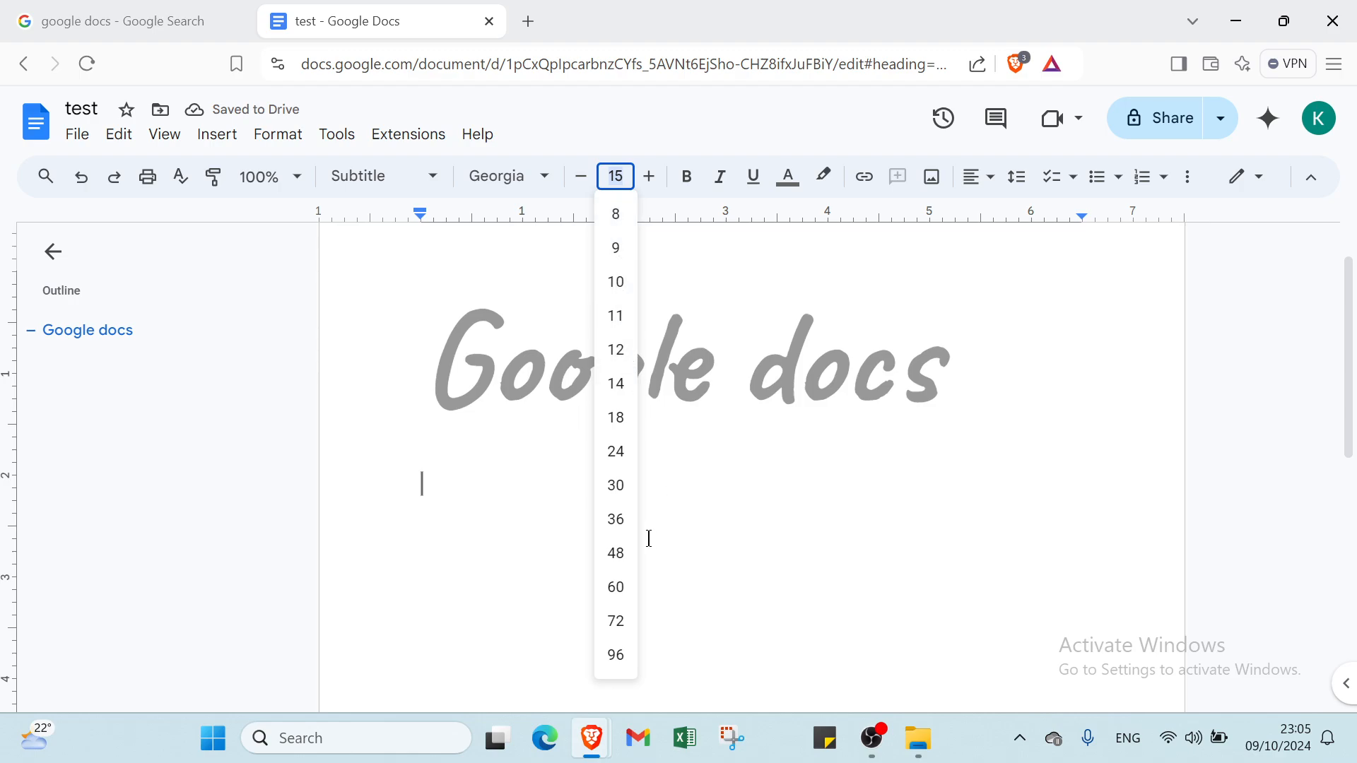
click(625, 527)
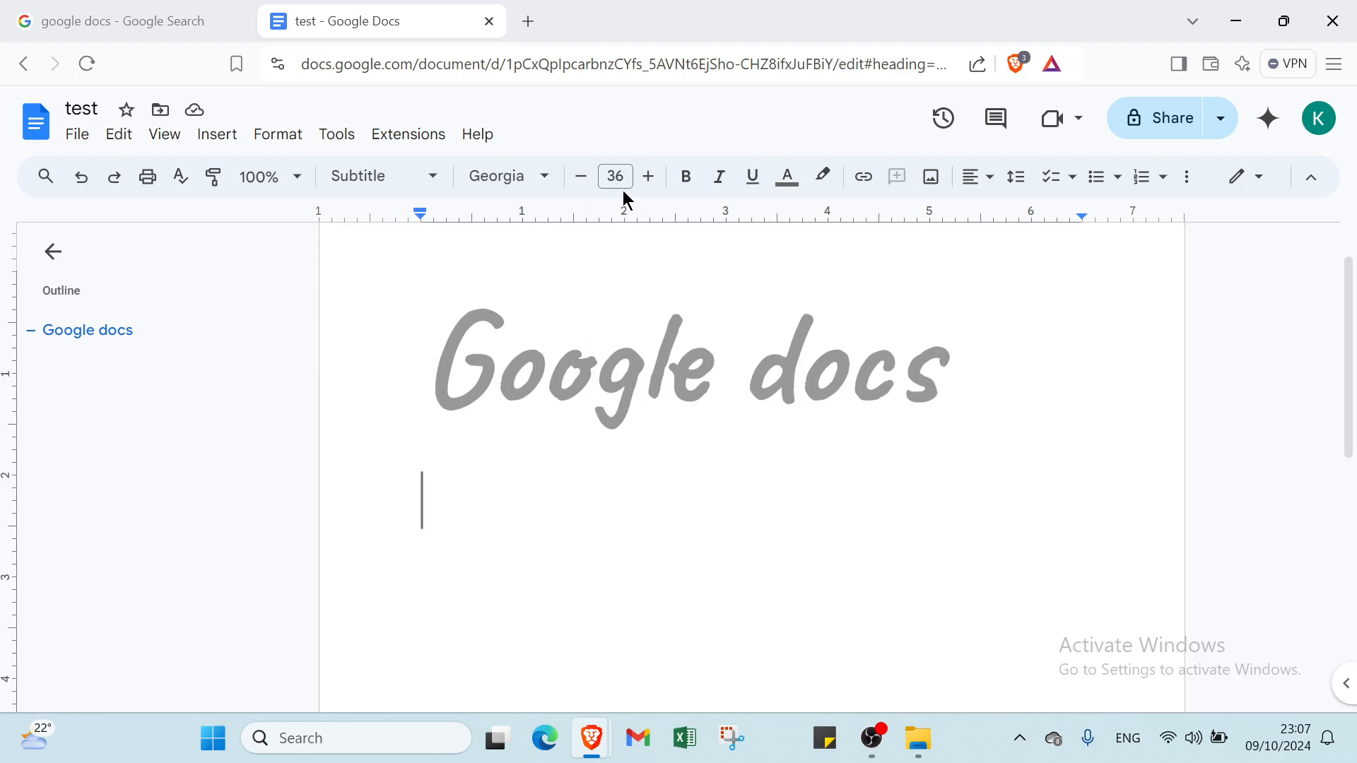
- Format the subtitle paragraph as an underlined, black numbered list item
click(752, 185)
click(789, 182)
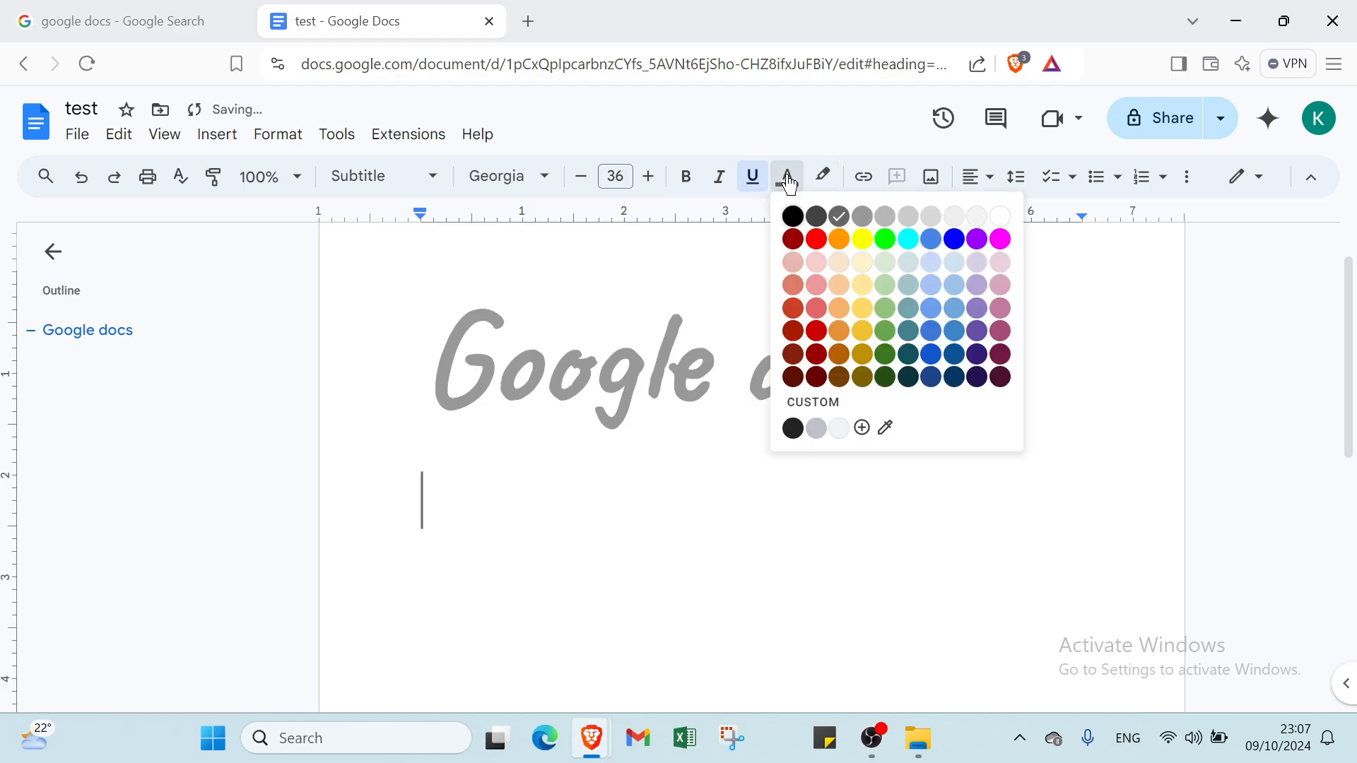
click(797, 218)
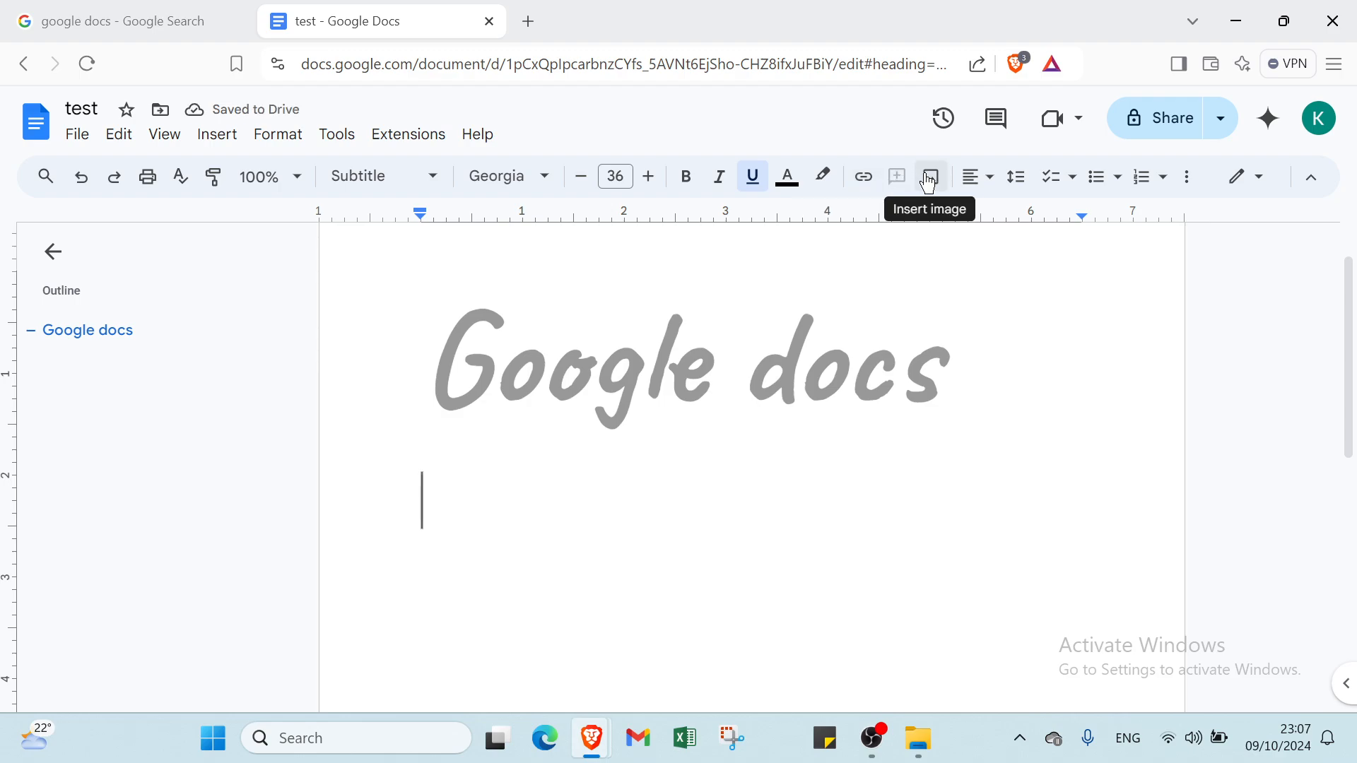
click(1143, 177)
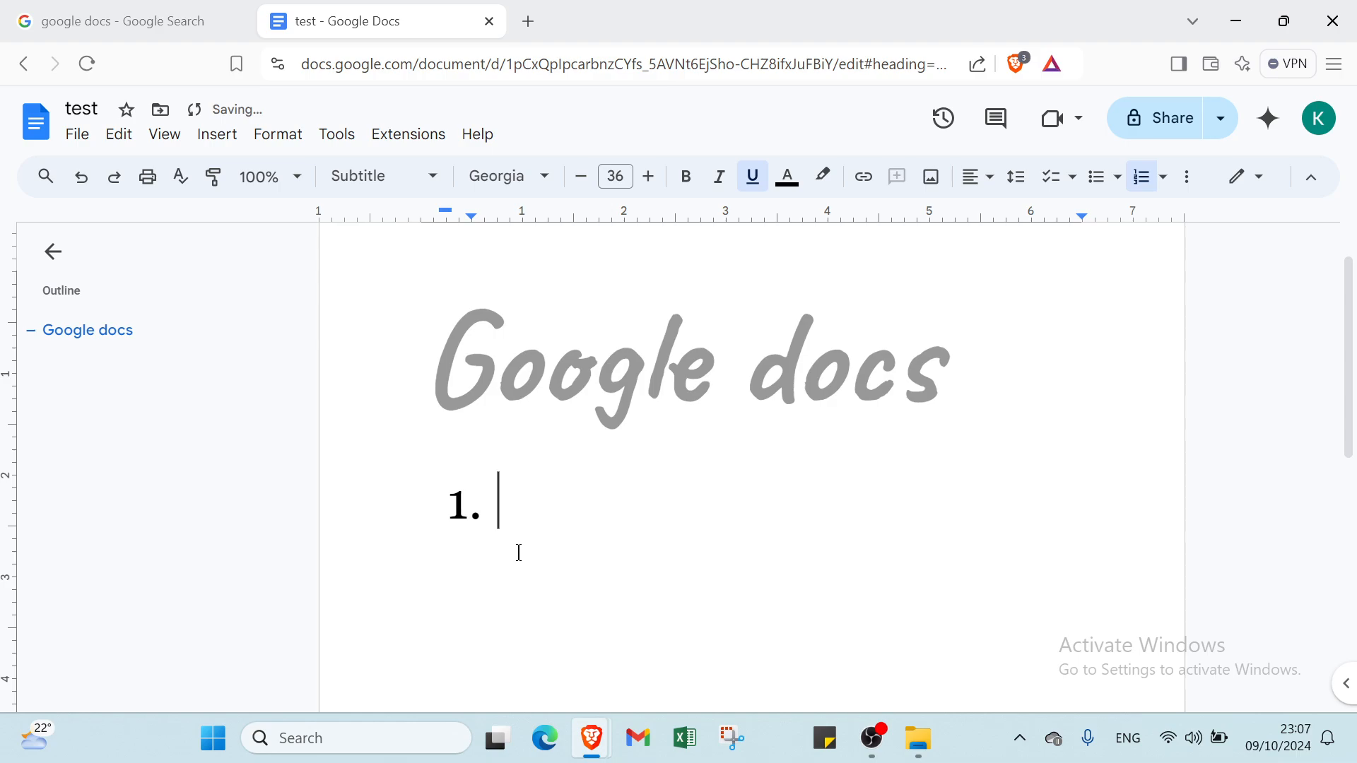
- Enter "How to start with google docs" as the first list item, with a space between "start" and "with"
text(How )
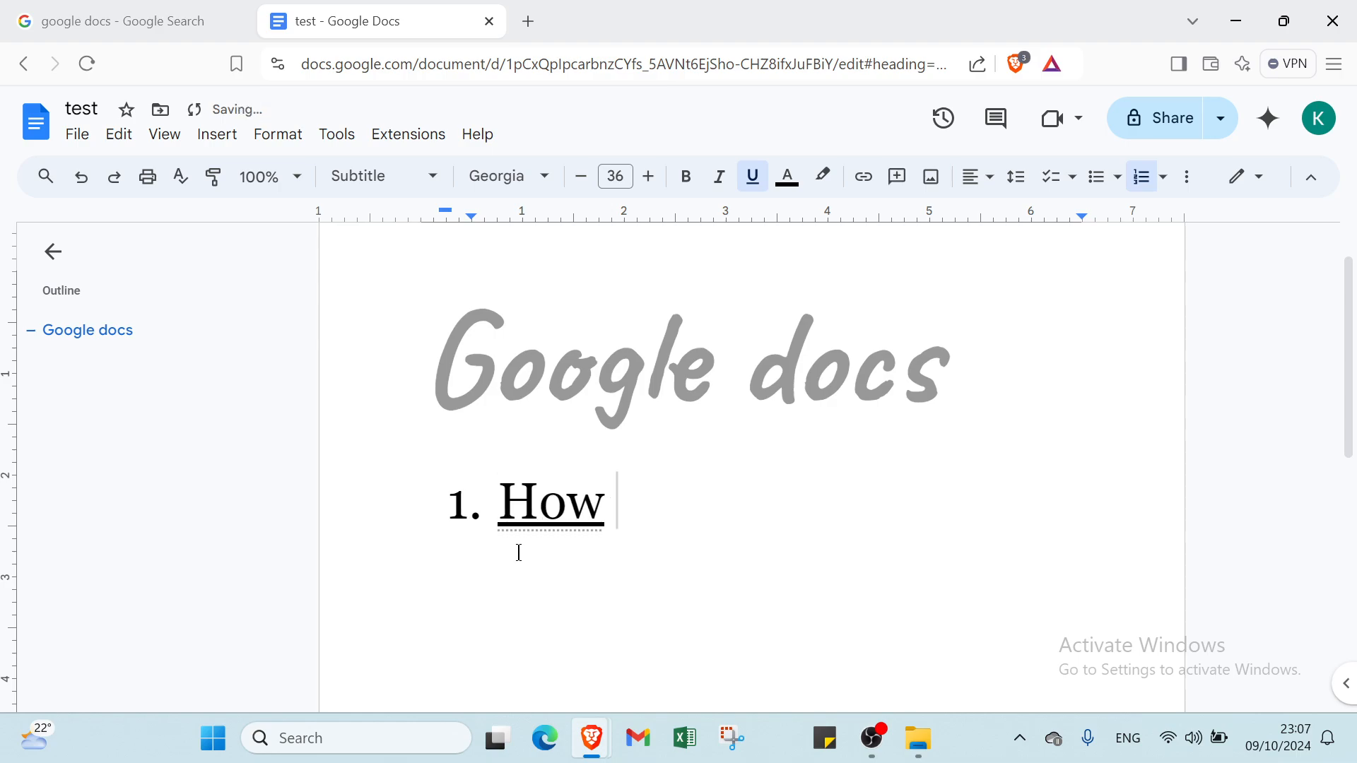
text(to star)
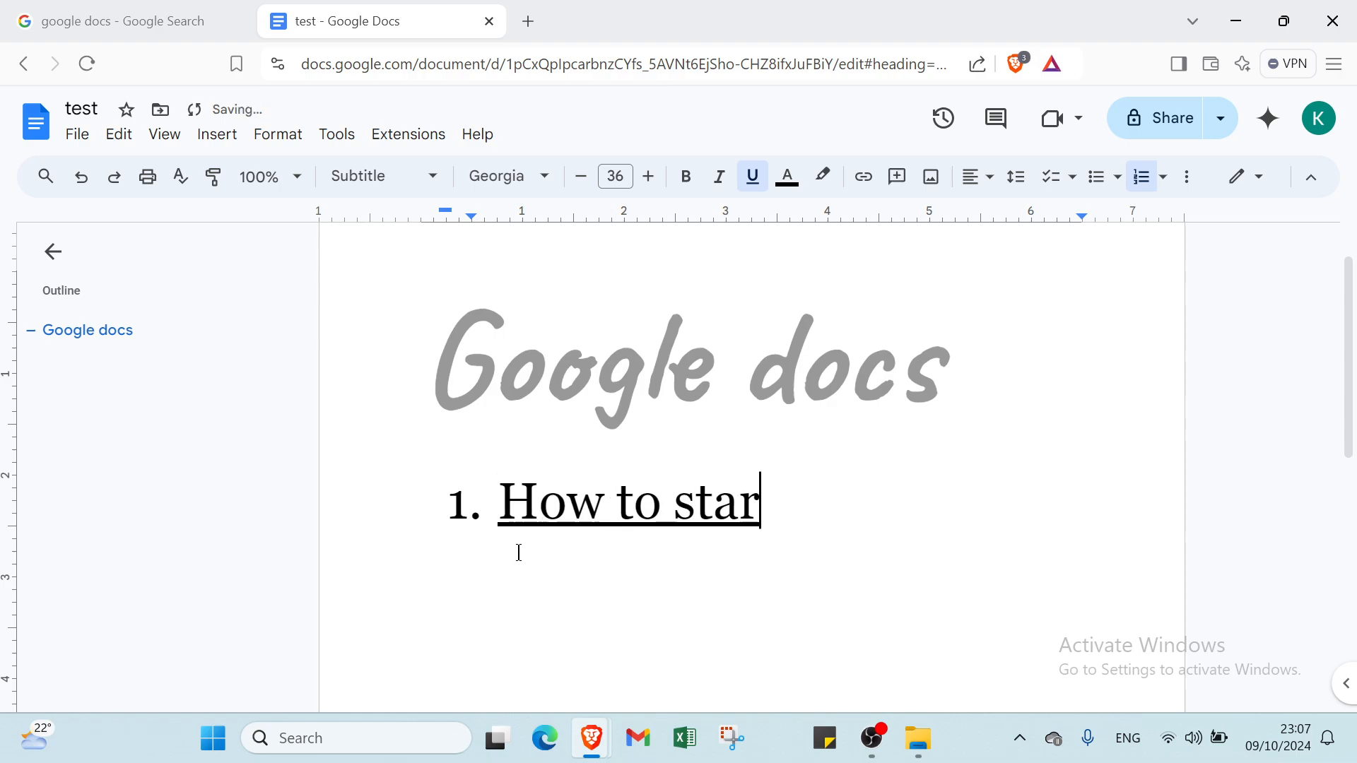
text(twith goo)
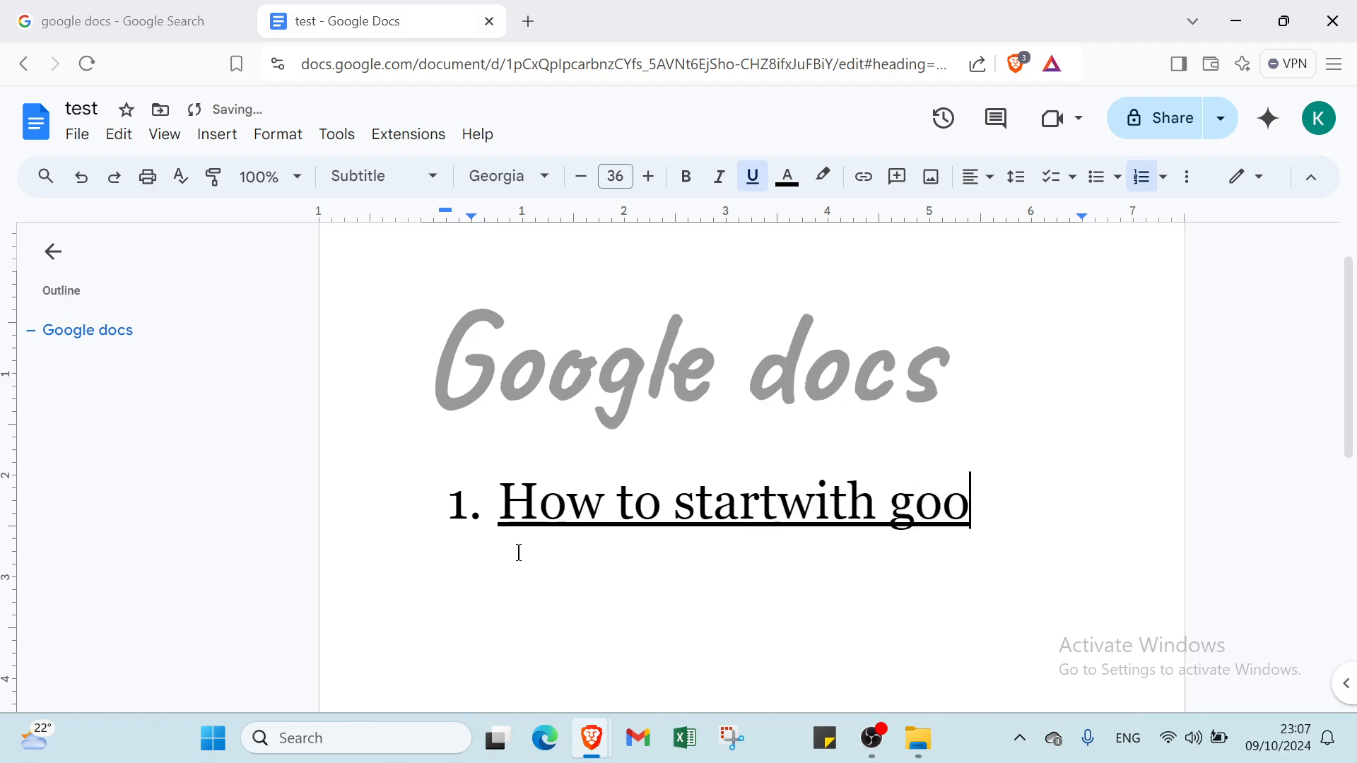
text(gl)
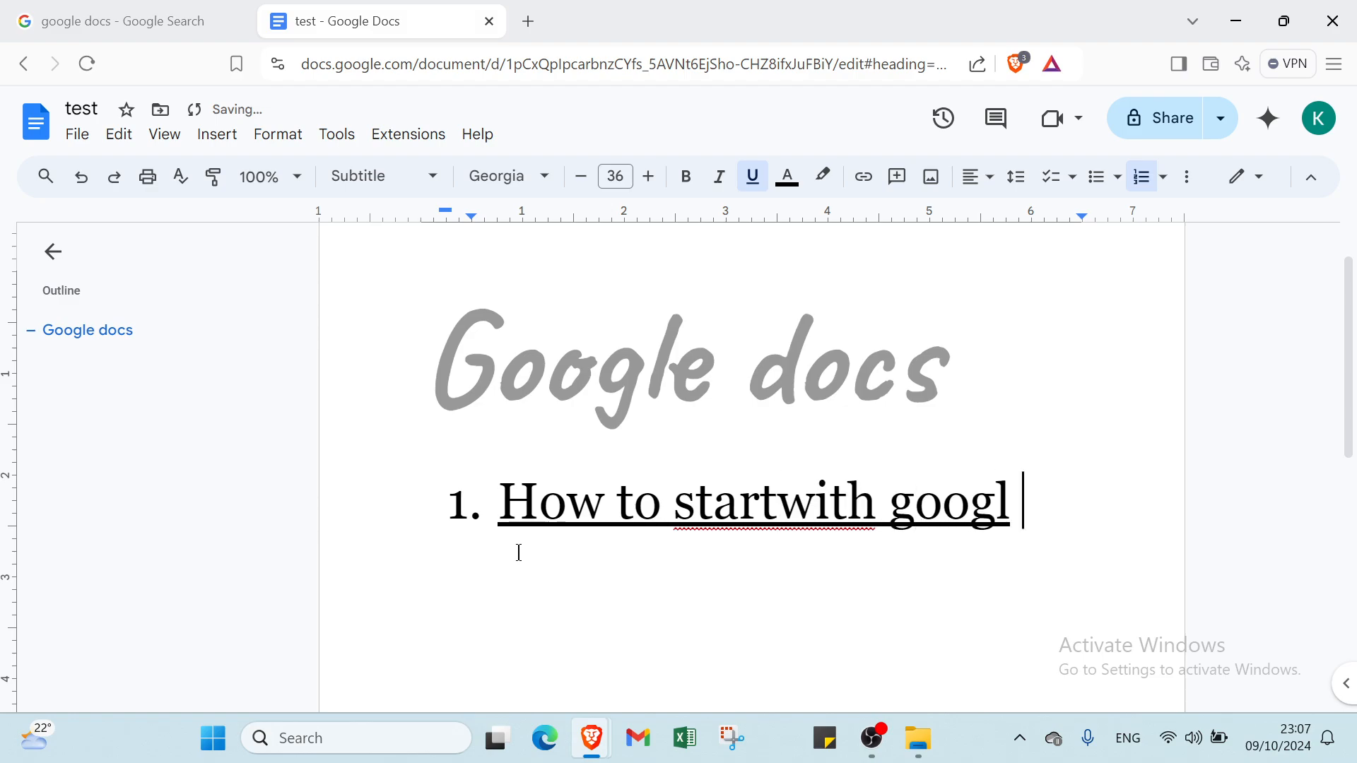
text(e g)
key(BackSpace)
text(docs)
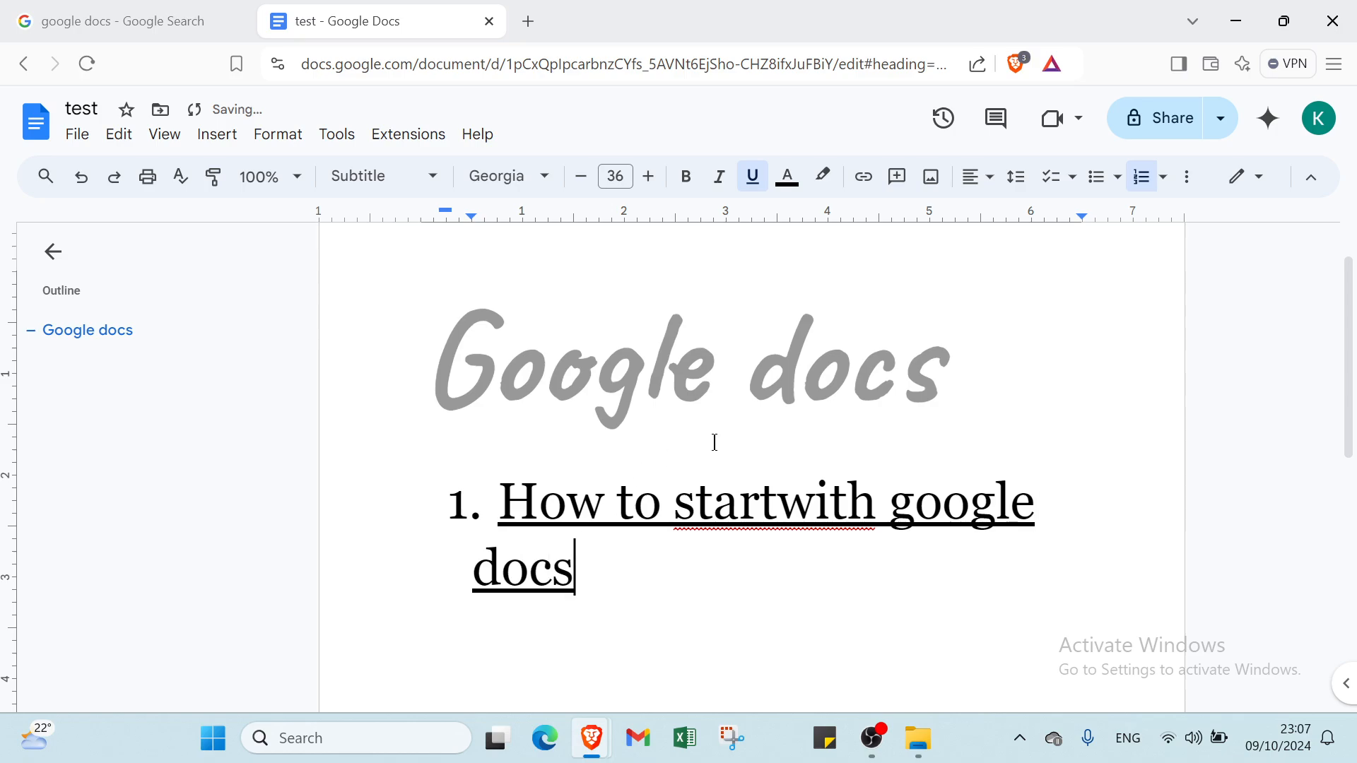
click(774, 505)
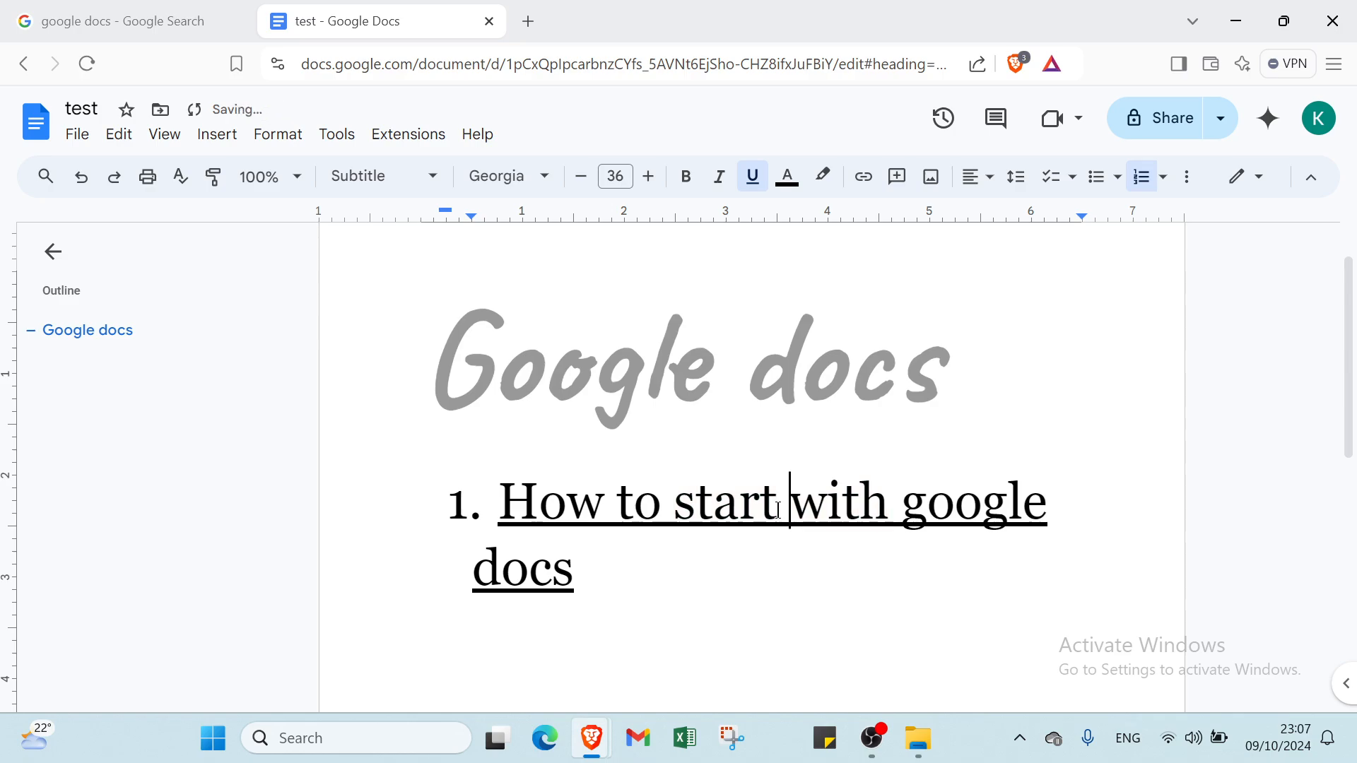
- Add a second list item in the Subtitle style, with the Comfortaa font at size 36
click(638, 584)
key(Return)
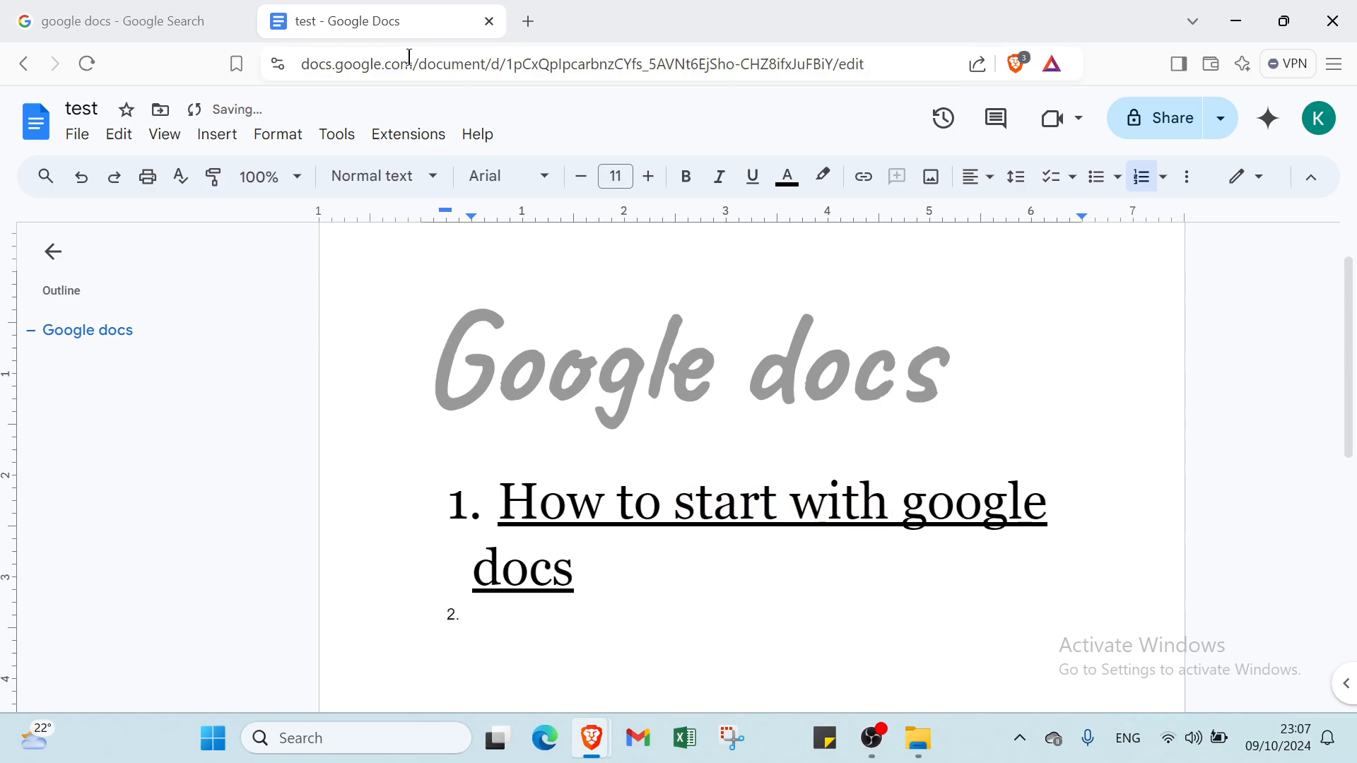
click(415, 176)
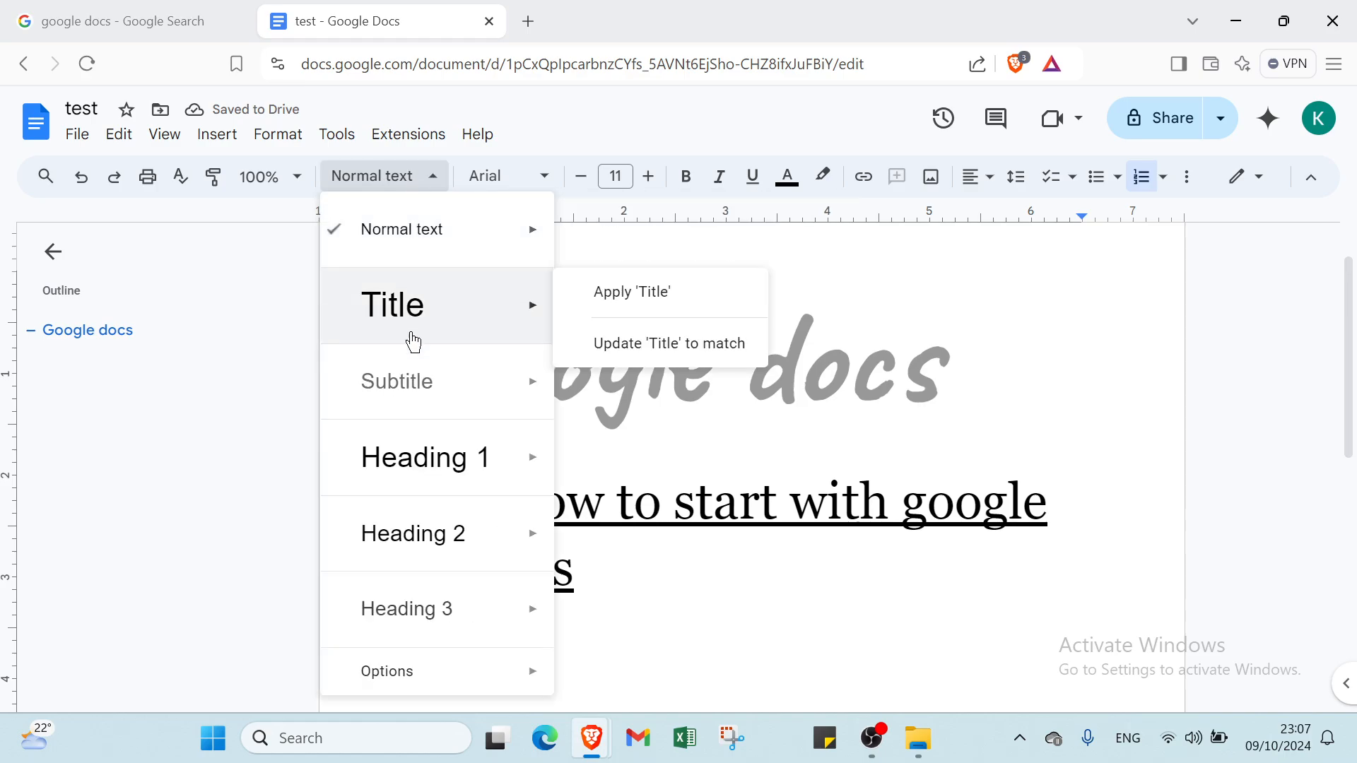
click(402, 397)
click(531, 185)
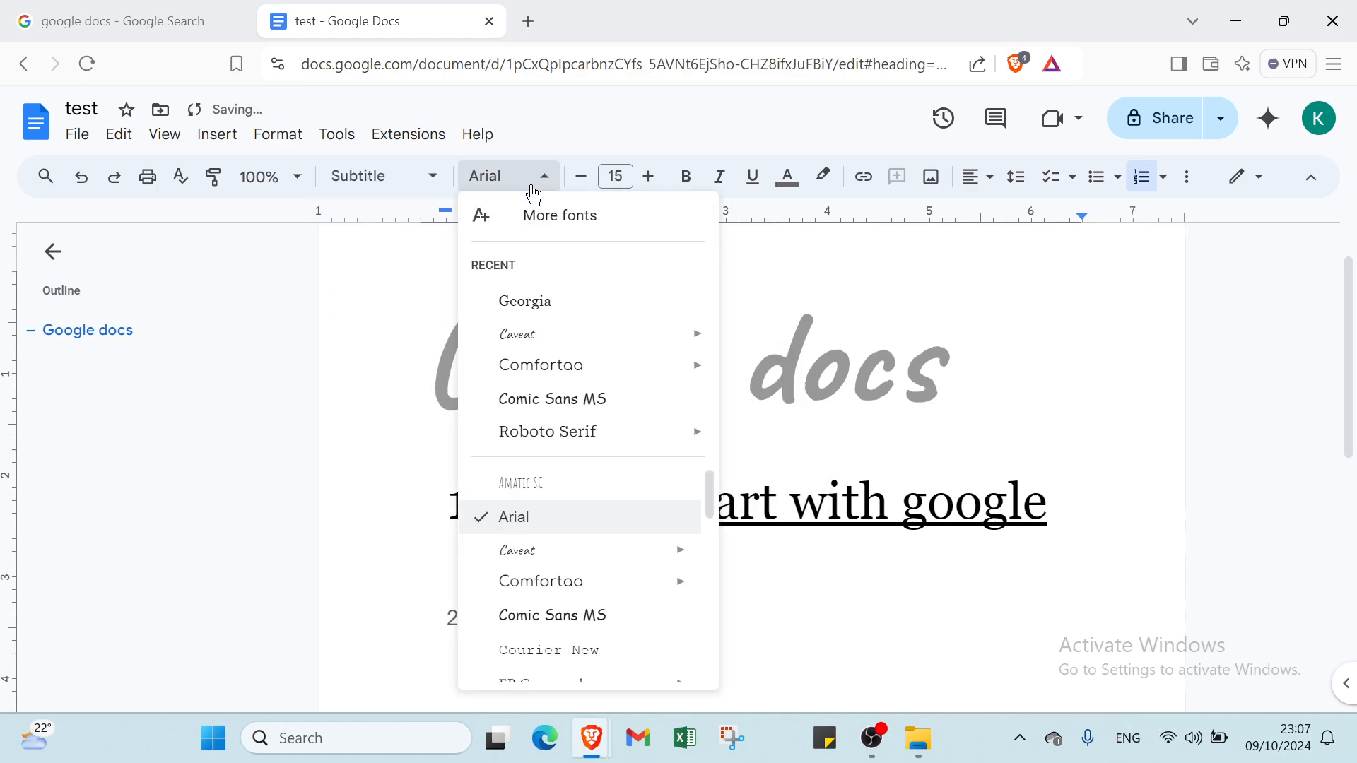
click(551, 364)
click(619, 178)
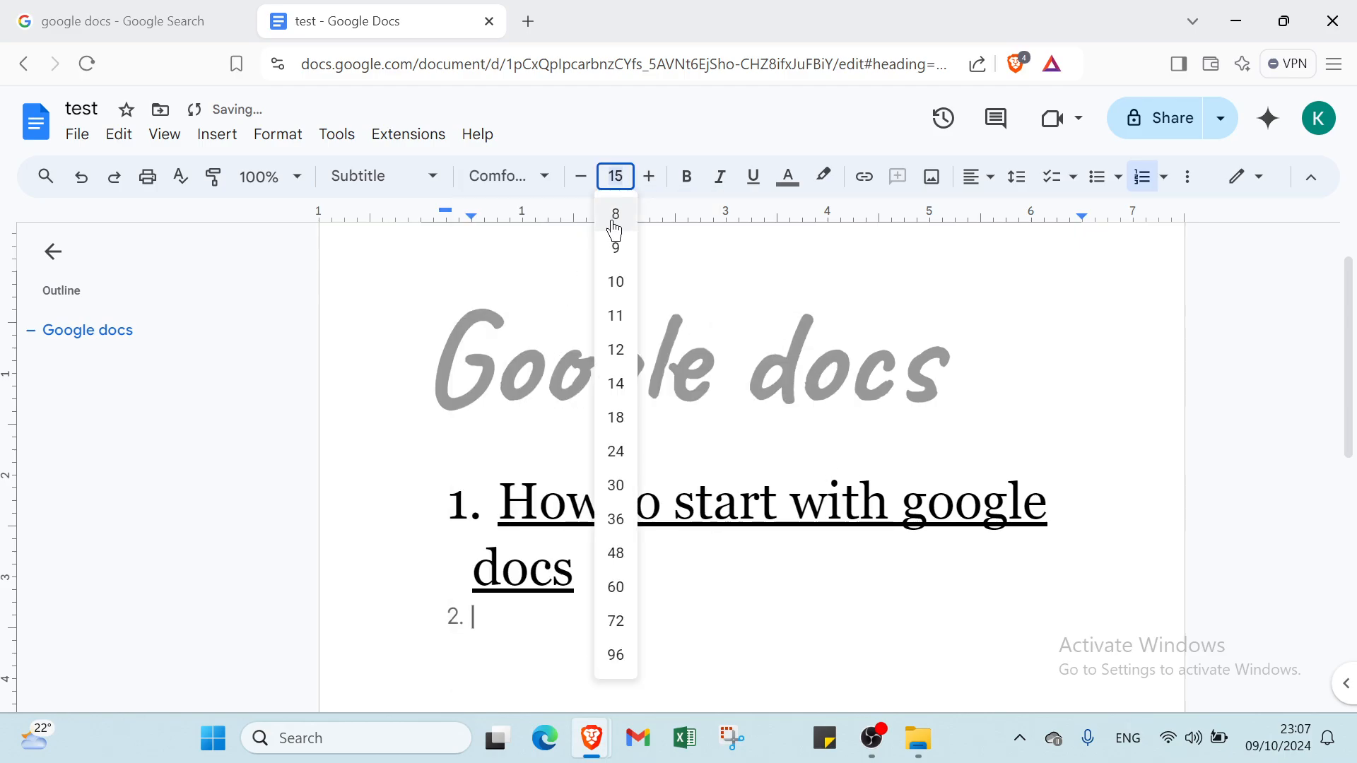
click(616, 519)
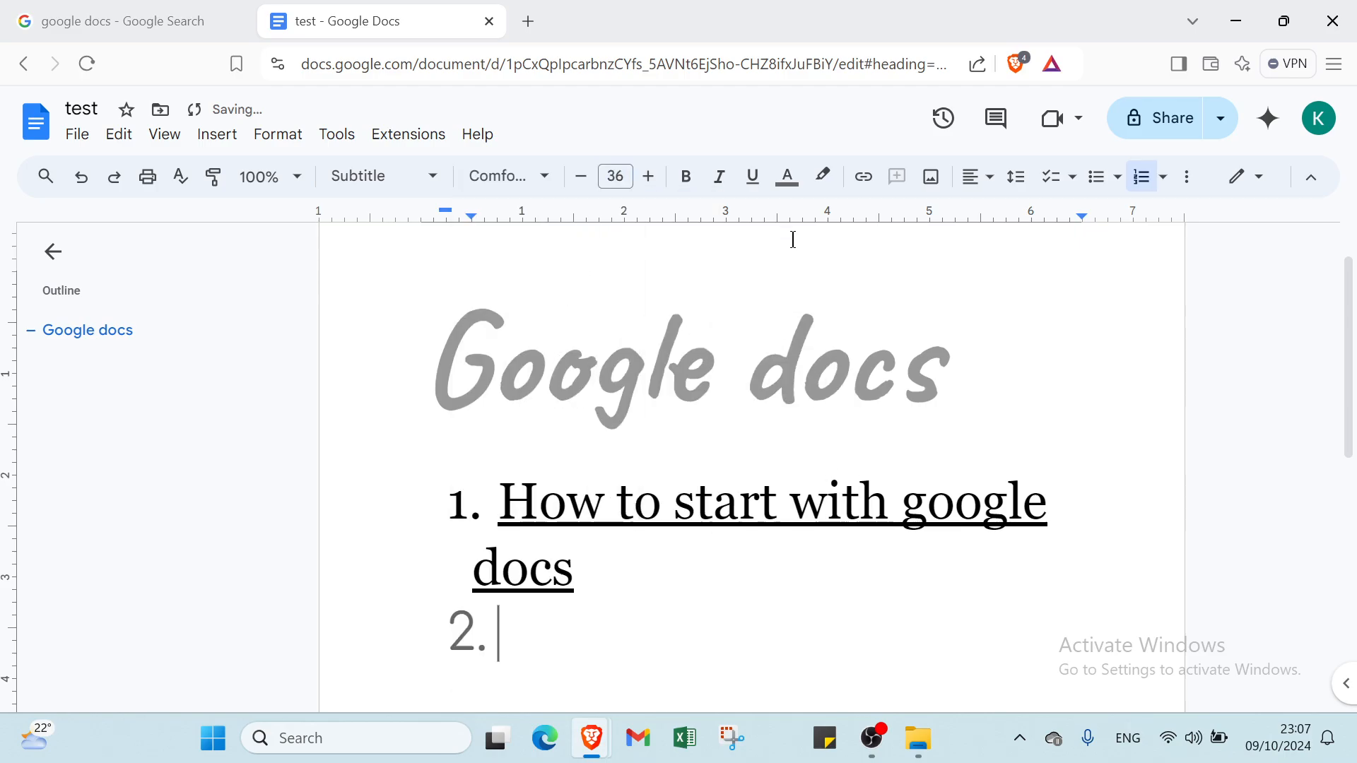
- Make the second list item italic and set its text colour to black
click(720, 177)
click(803, 183)
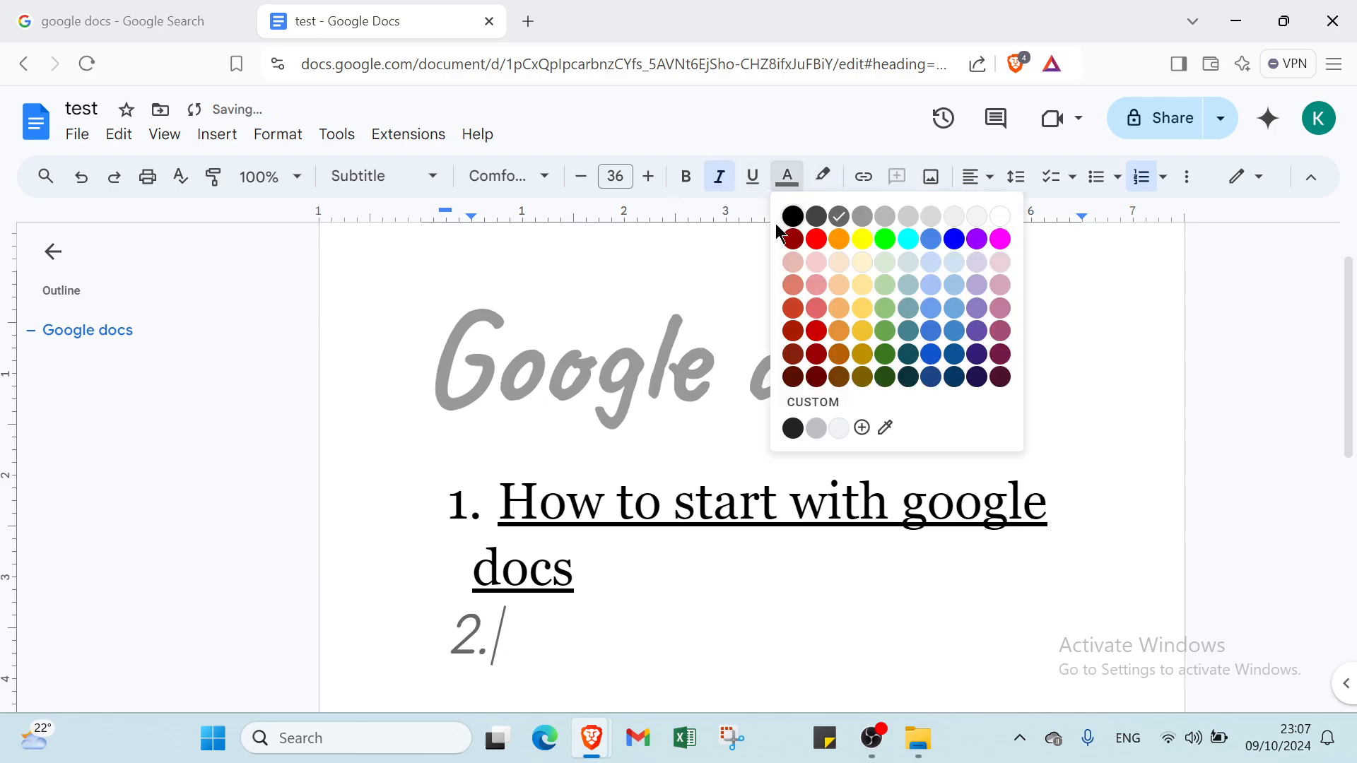
click(790, 219)
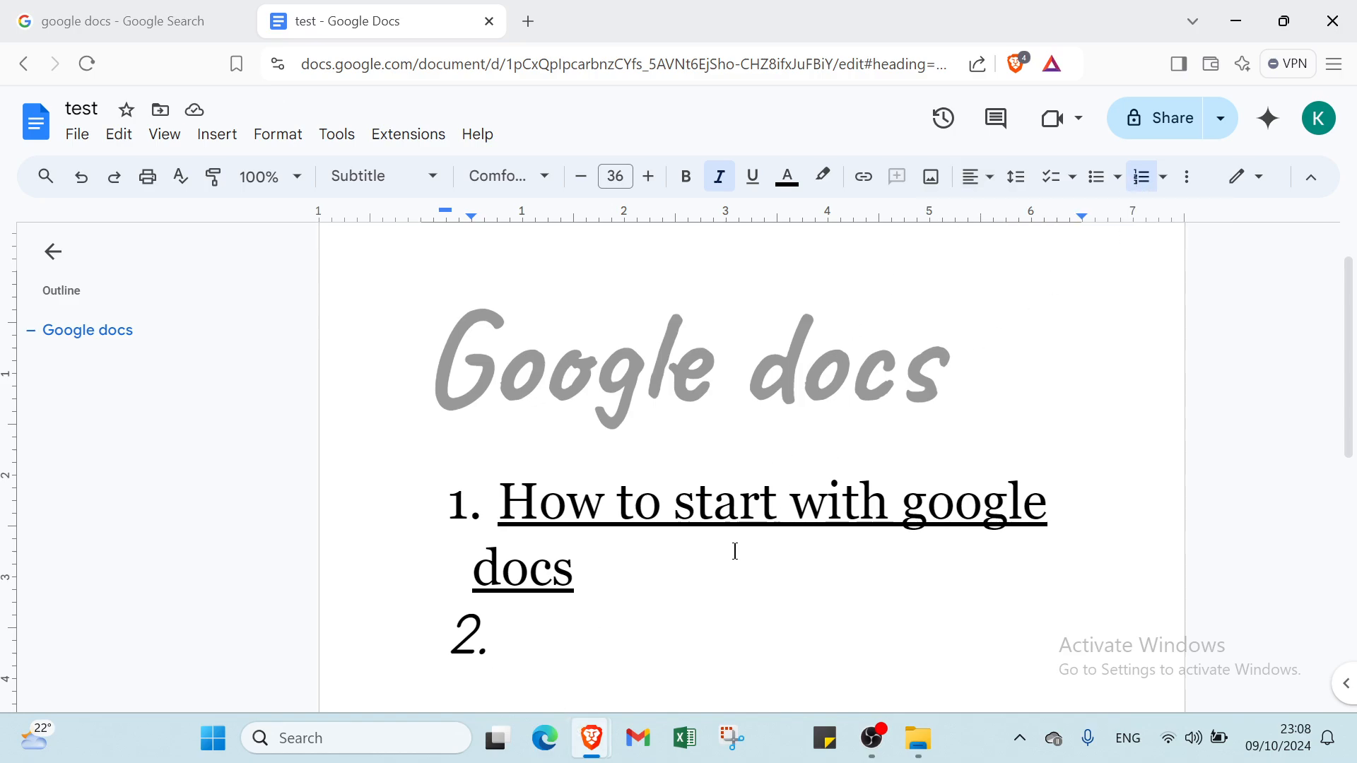
- Enter "Get started with google docs" as the text of the second list item
text(Get st)
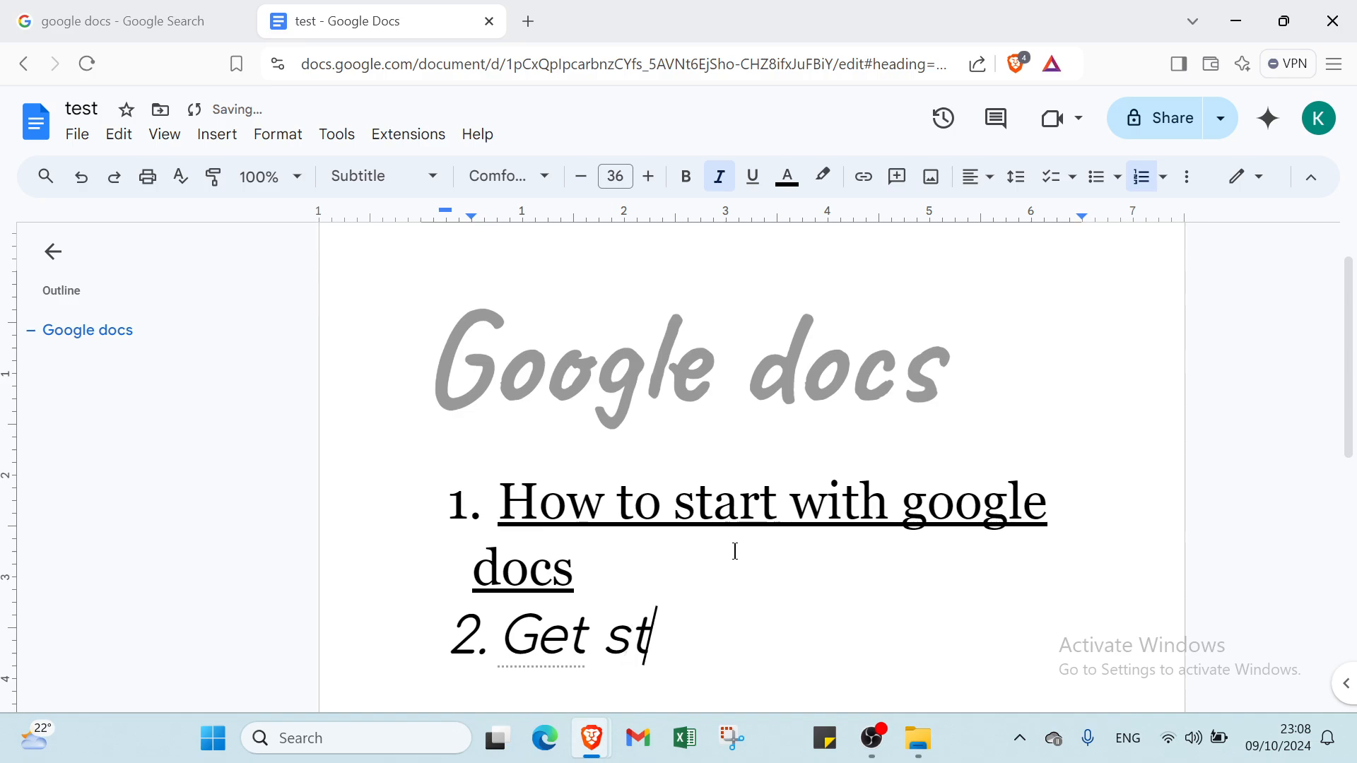
text(arted)
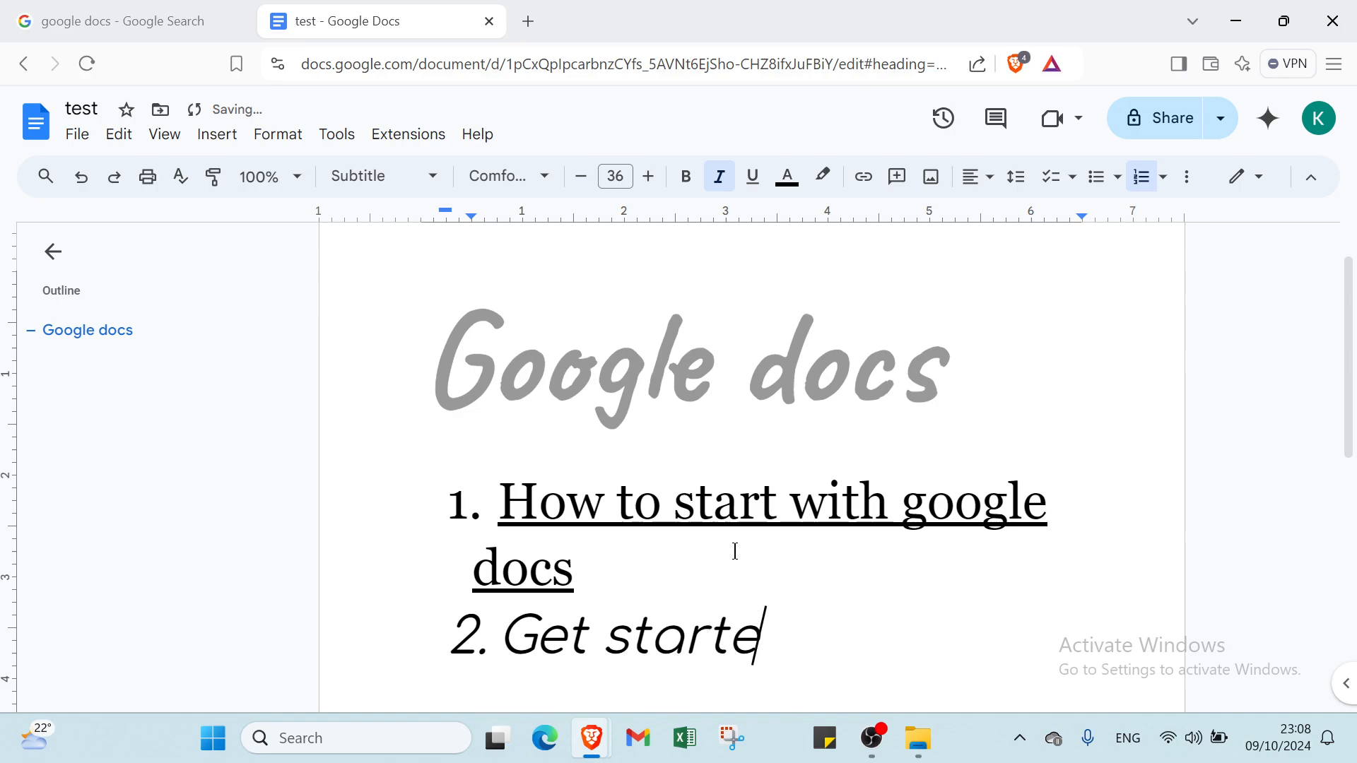
text(t)
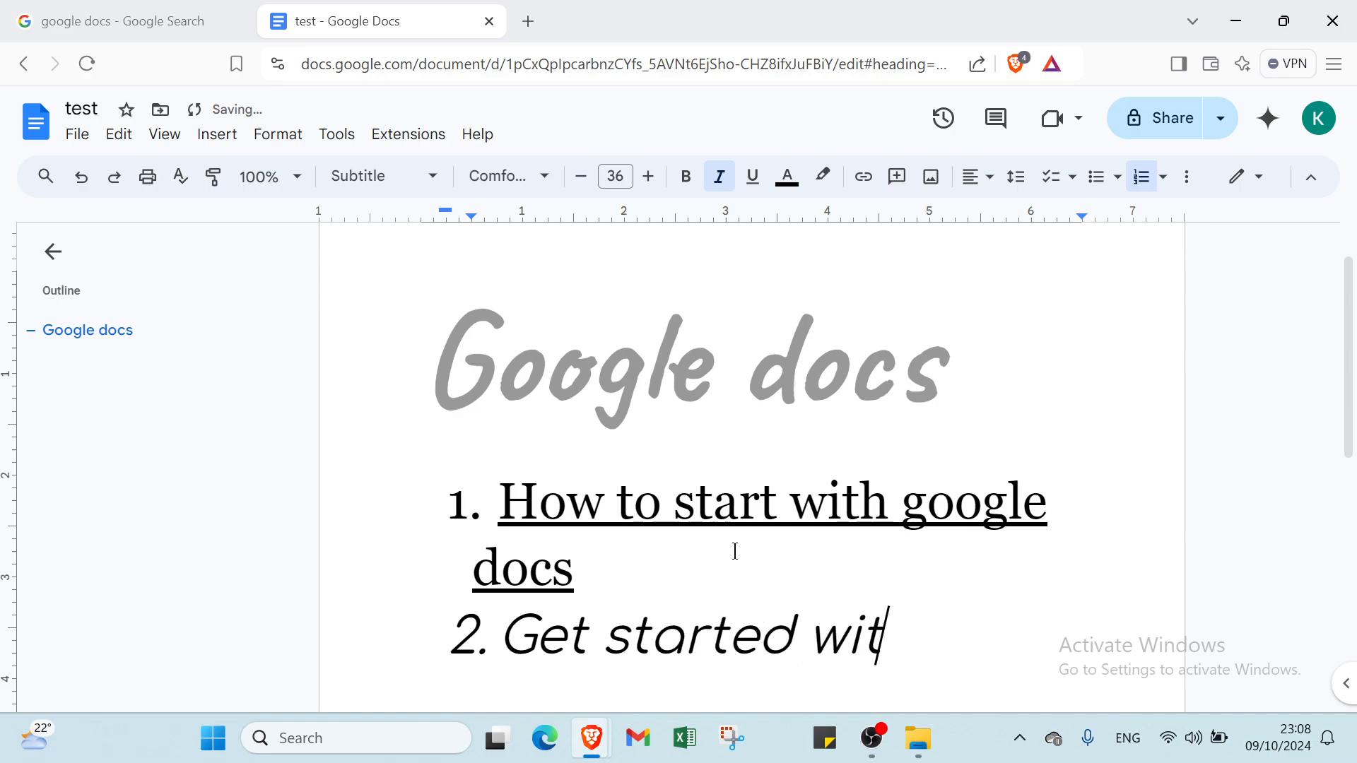
text(h gdogle d)
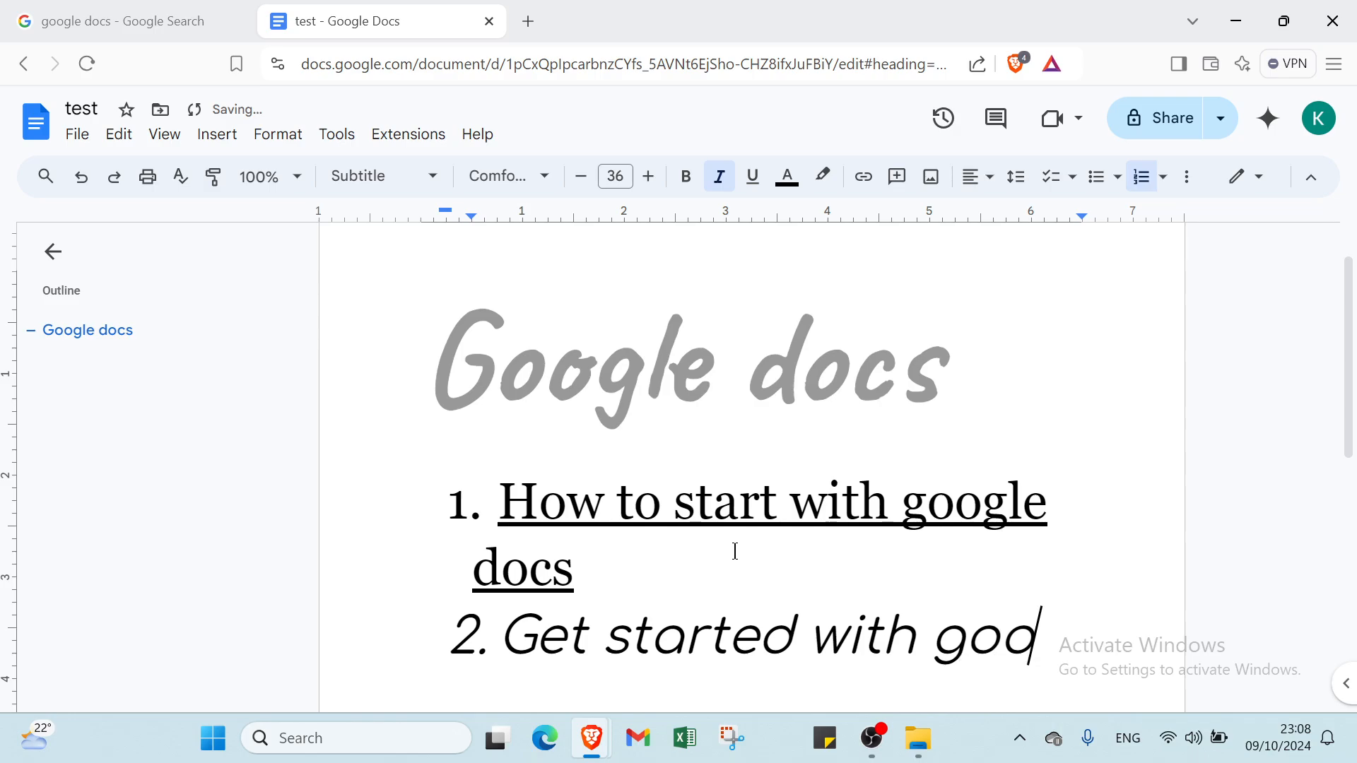
text(ocs)
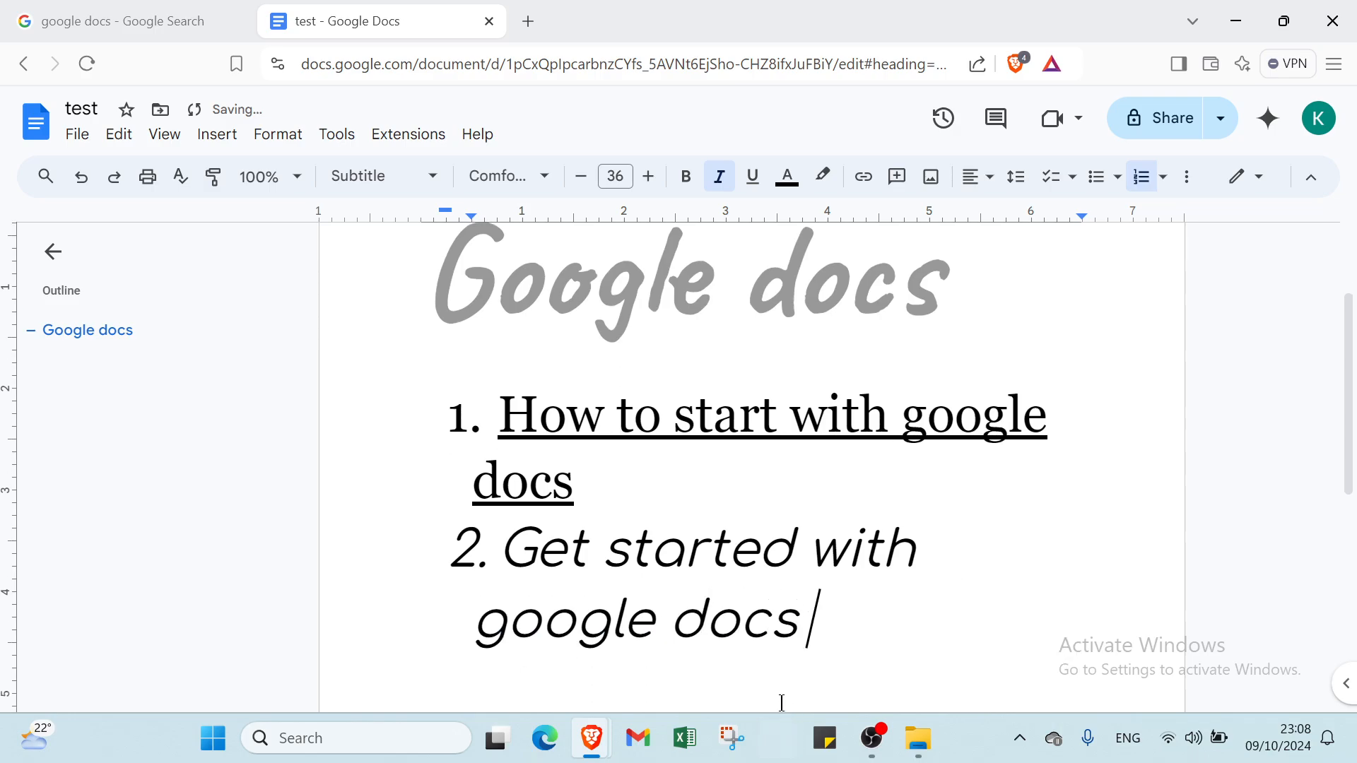
- Undo the document's edits one after another until all list and title text is removed and the page is empty
scroll(792, 658, up, 3)
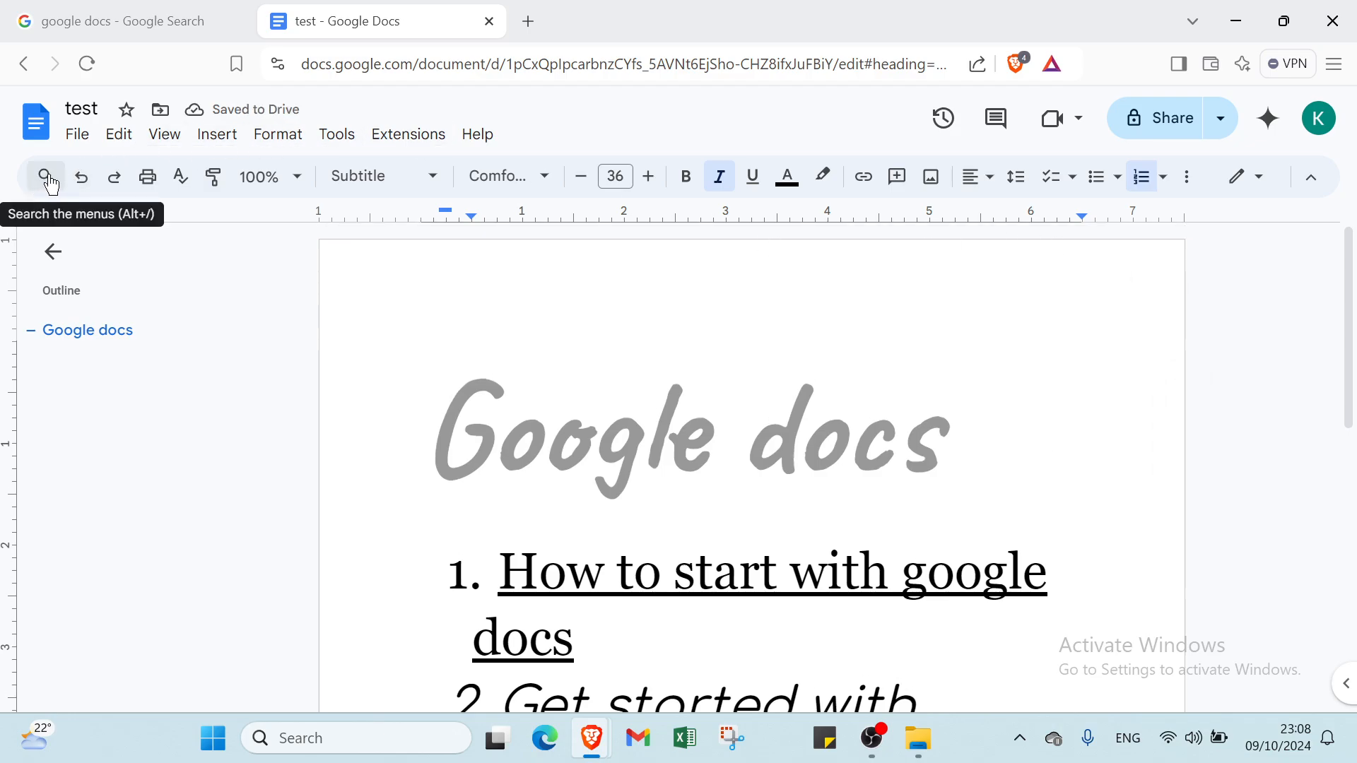
click(80, 177)
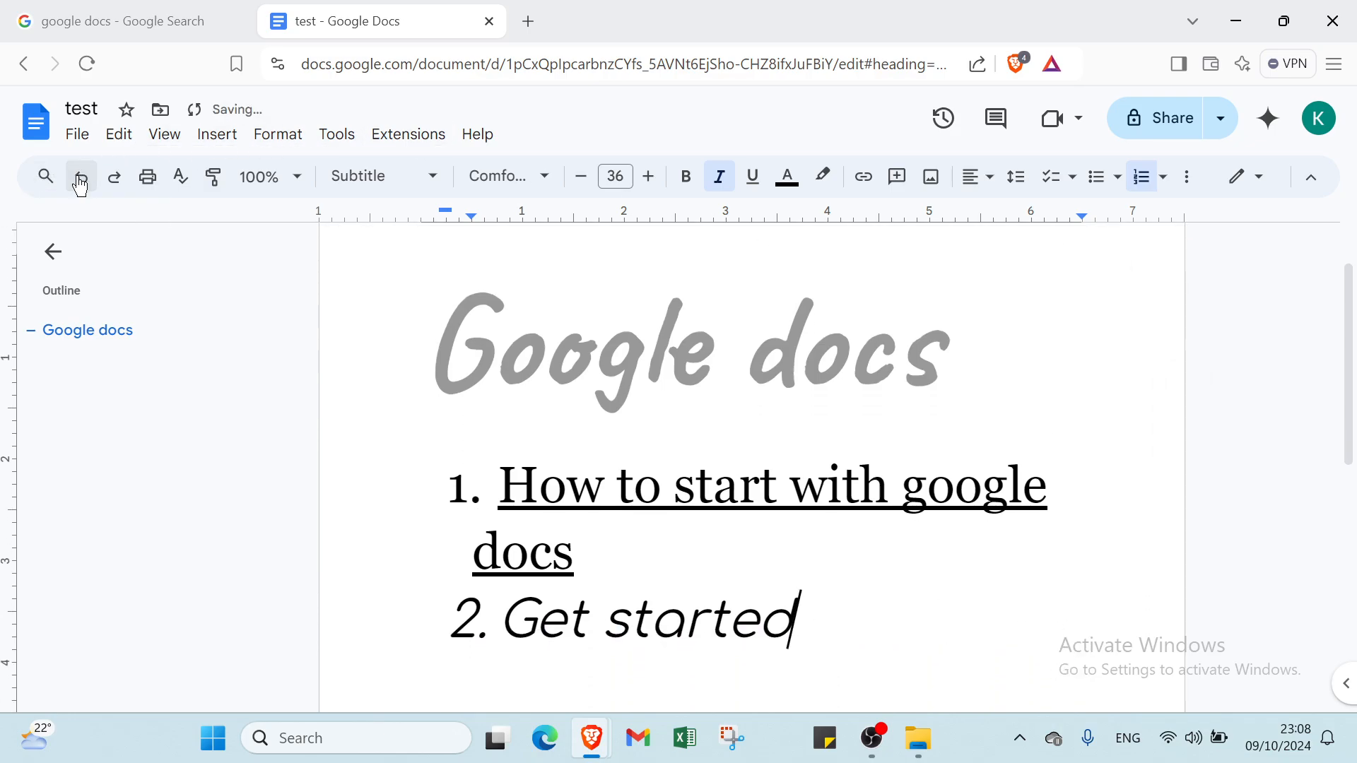
click(79, 177)
click(80, 177)
click(80, 177)
click(80, 182)
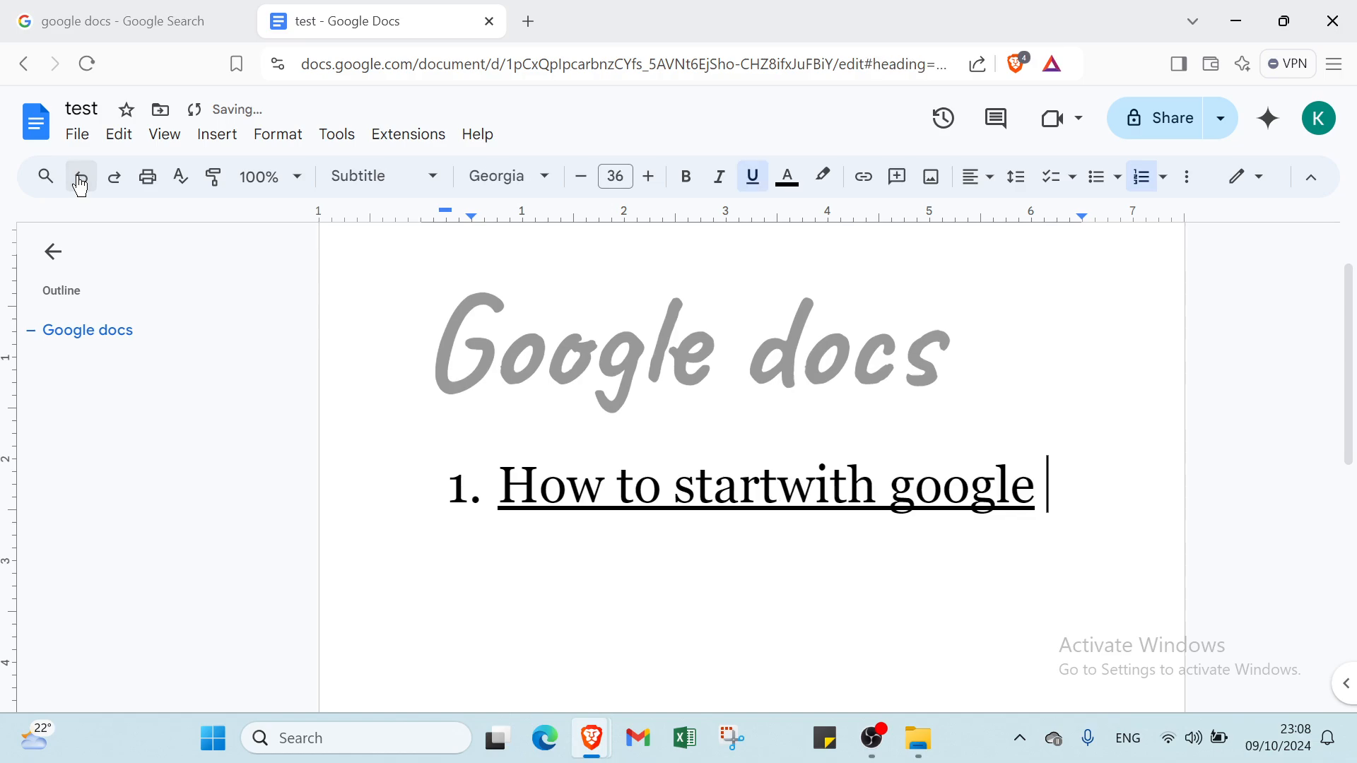
click(80, 183)
click(80, 182)
click(80, 182)
click(79, 182)
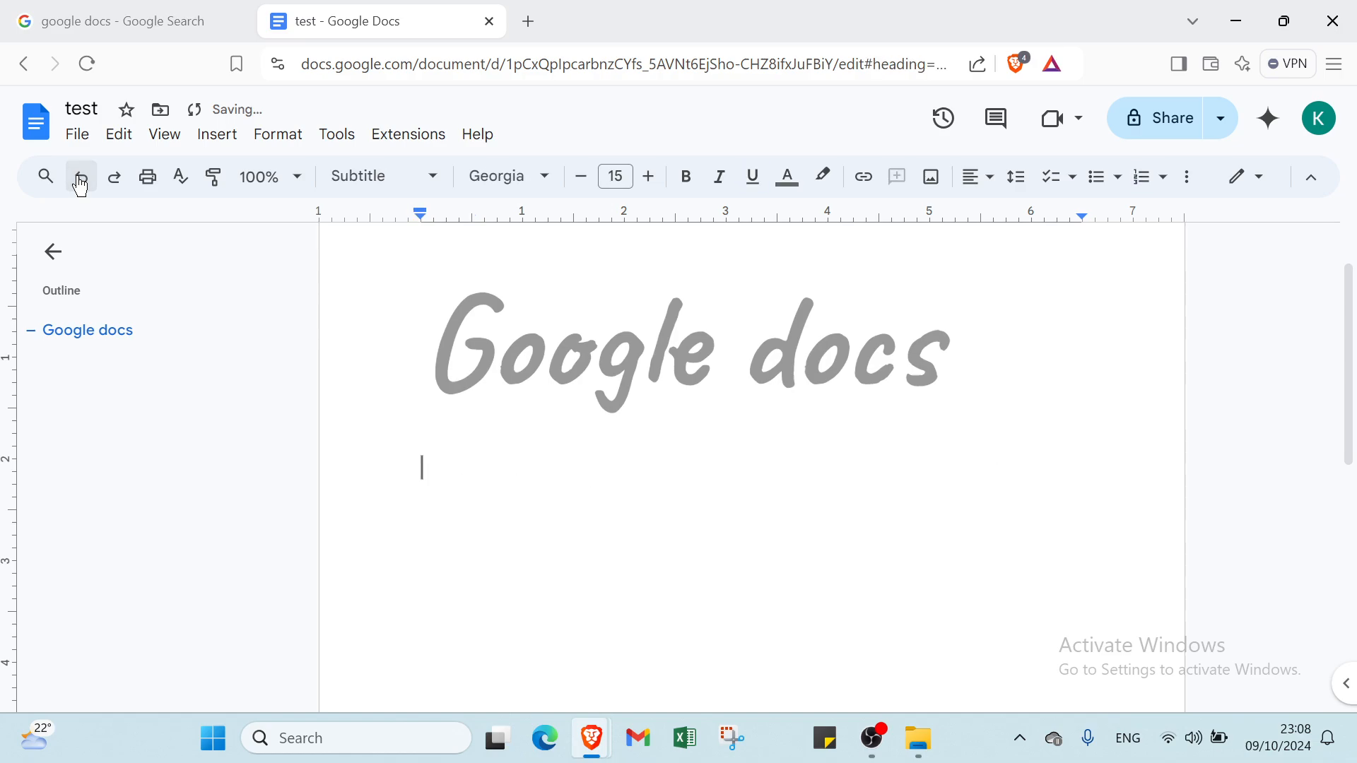
click(80, 182)
click(80, 182)
click(80, 183)
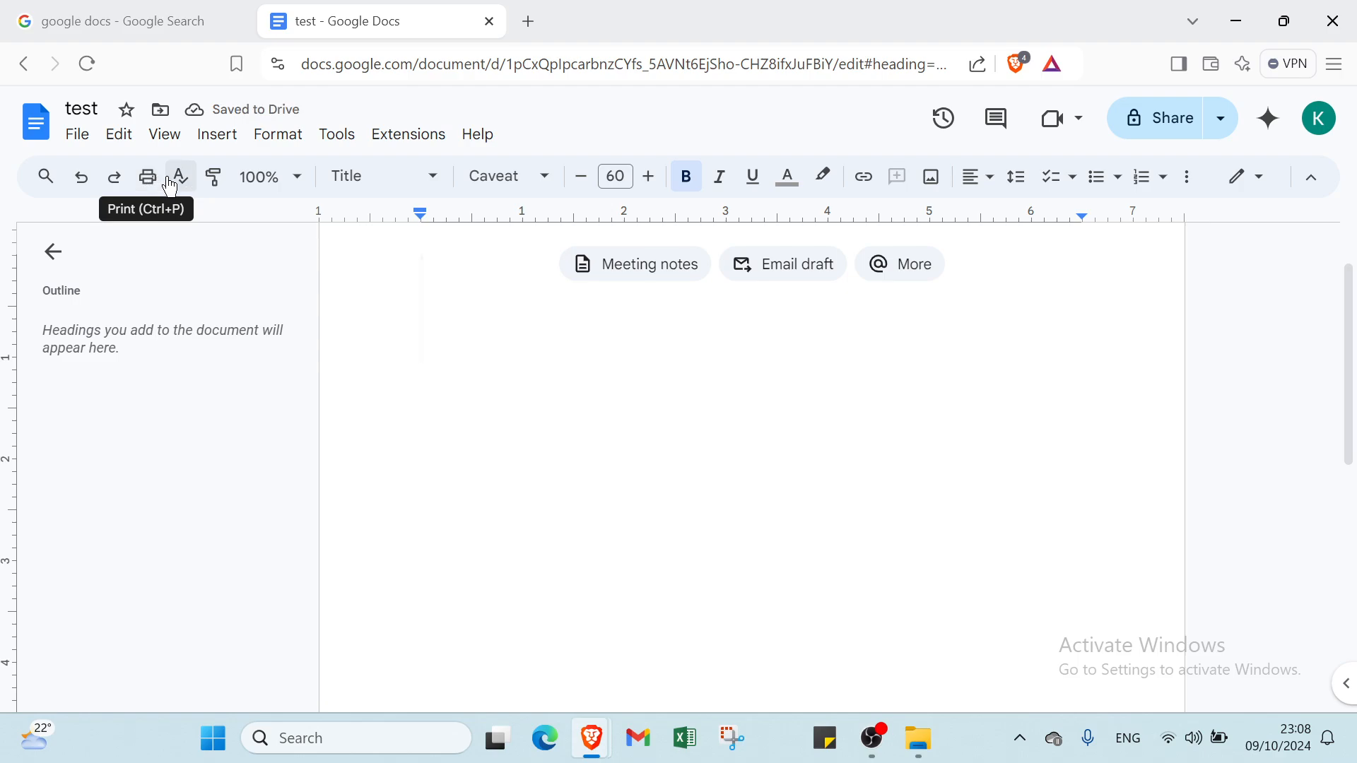
click(83, 178)
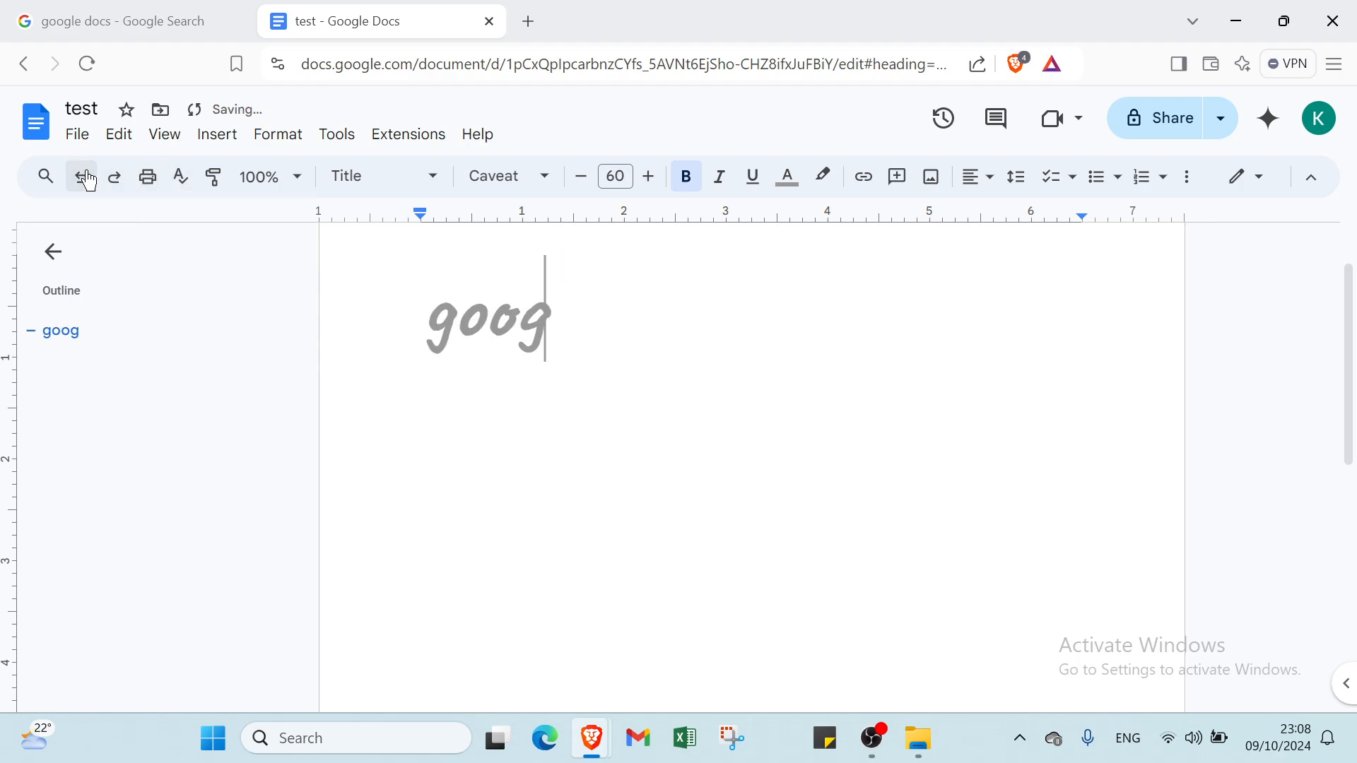
click(94, 177)
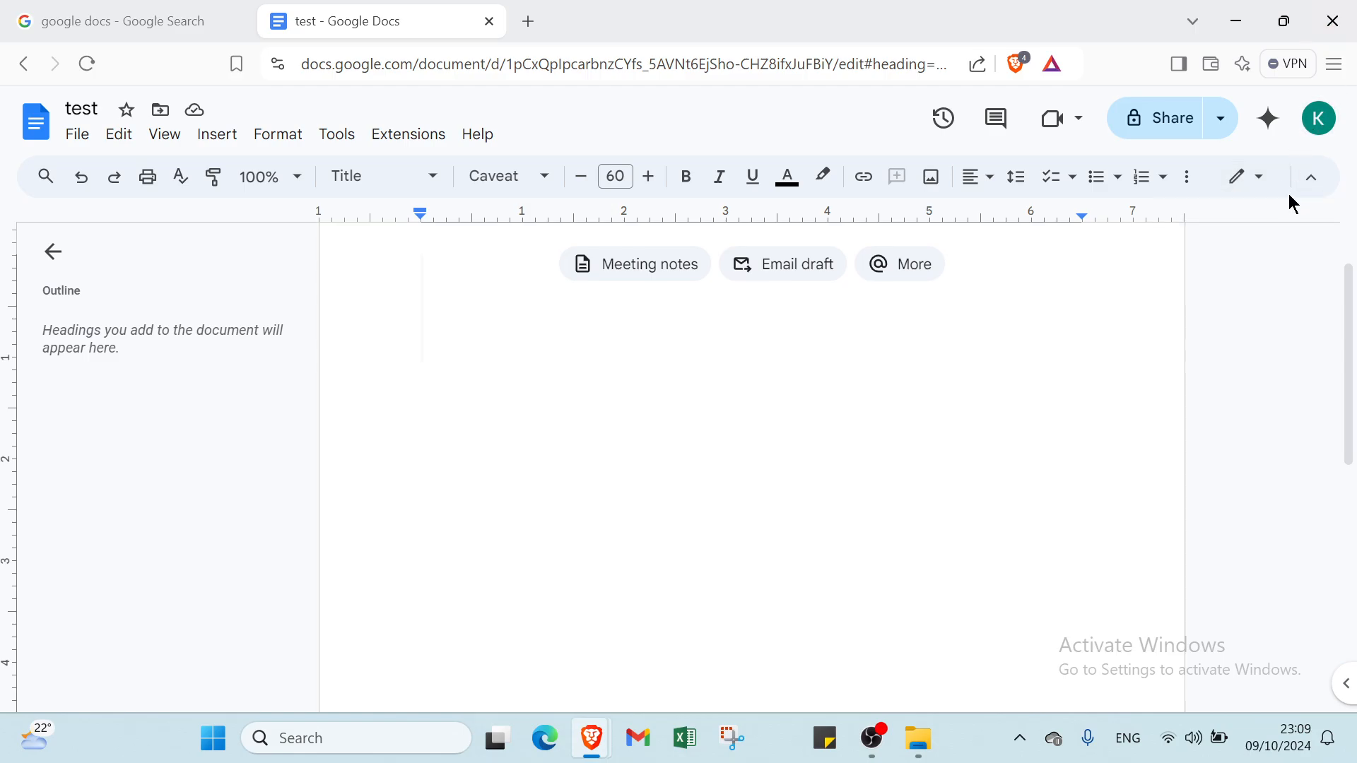
- Hide the document's menus and show them again
click(1326, 188)
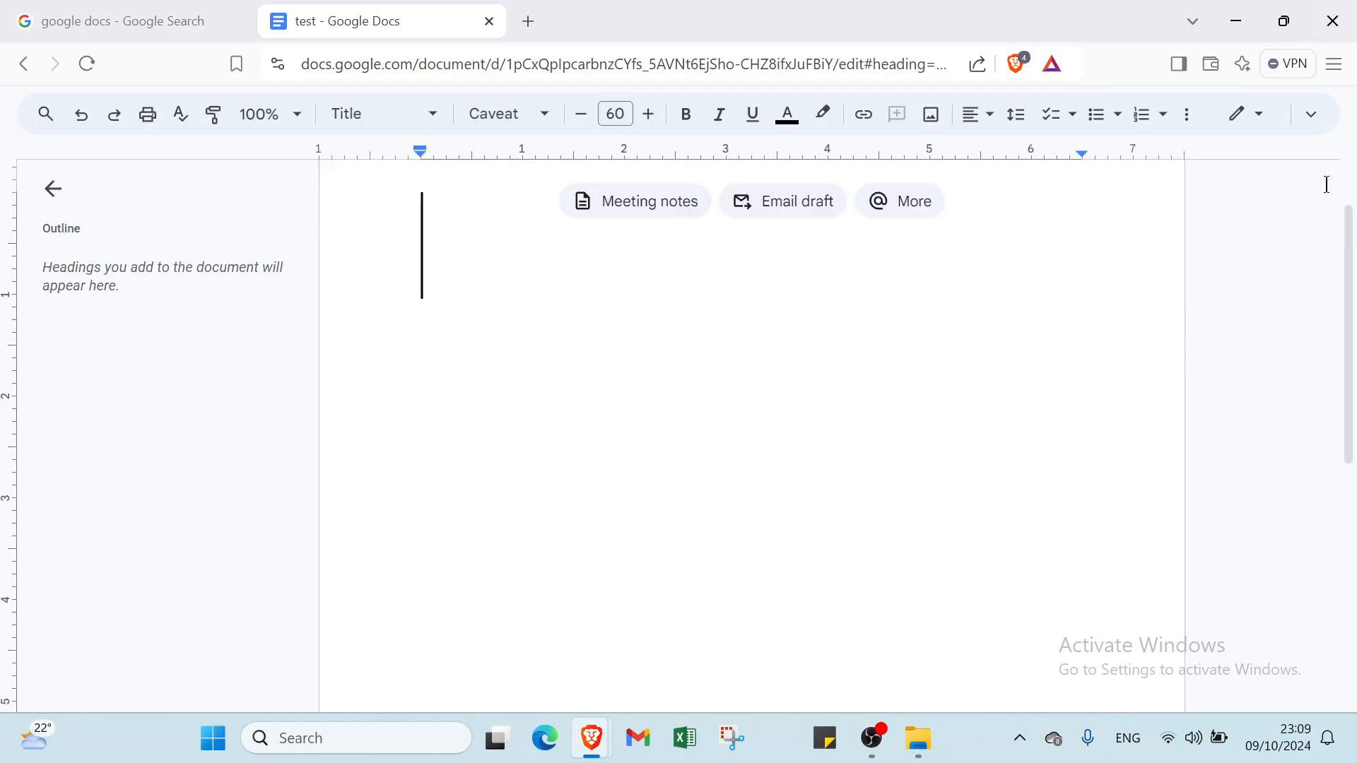
click(1315, 115)
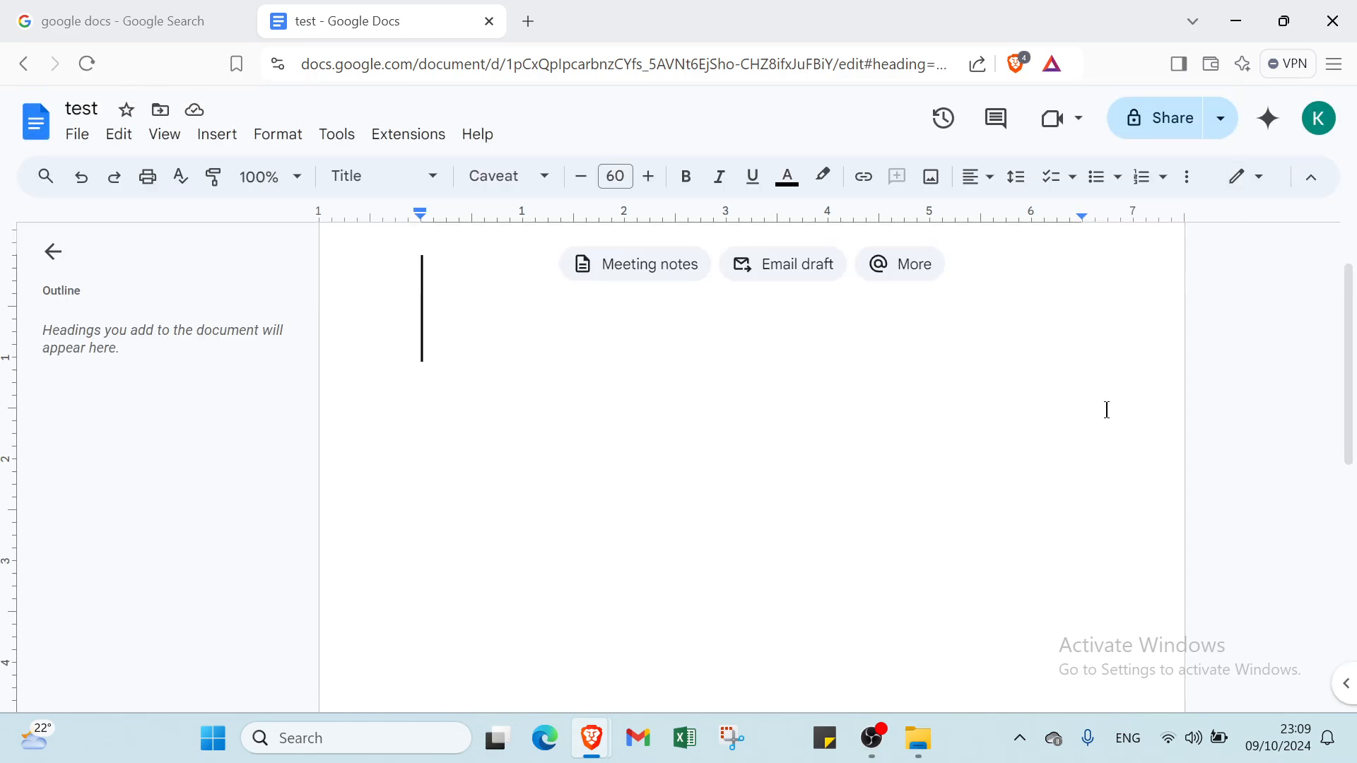
- Enter the letter "d" in the empty document, try starting a comment on it, and delete the letter
double_click(1158, 302)
click(1158, 302)
text(d)
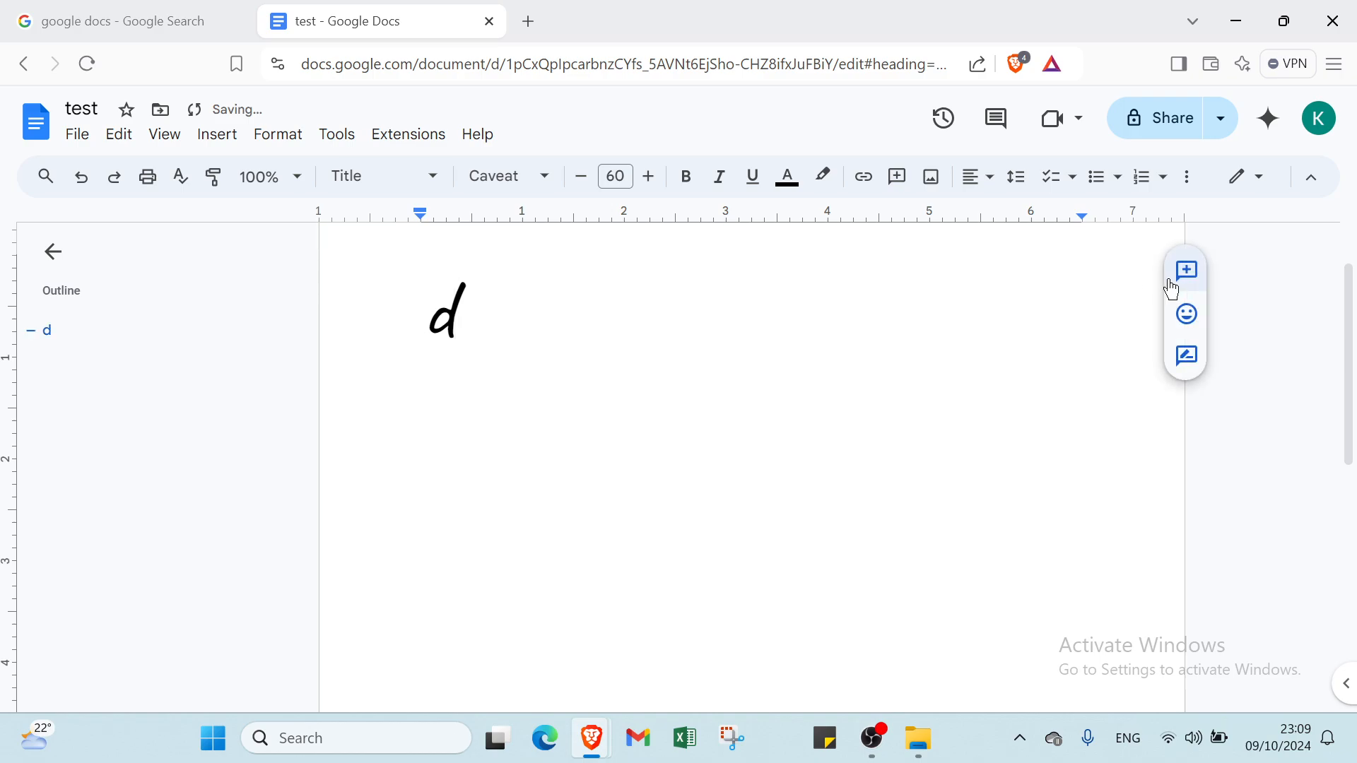
click(1176, 286)
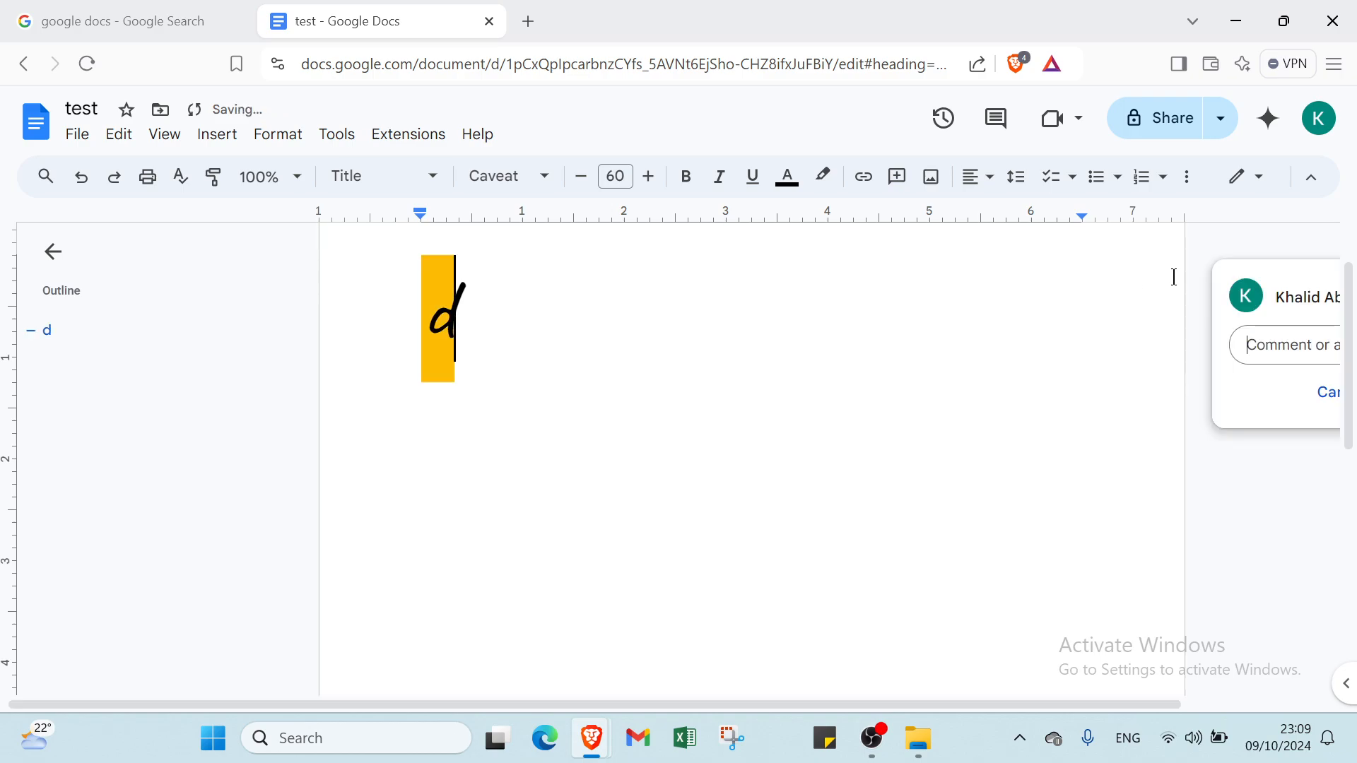
click(1150, 303)
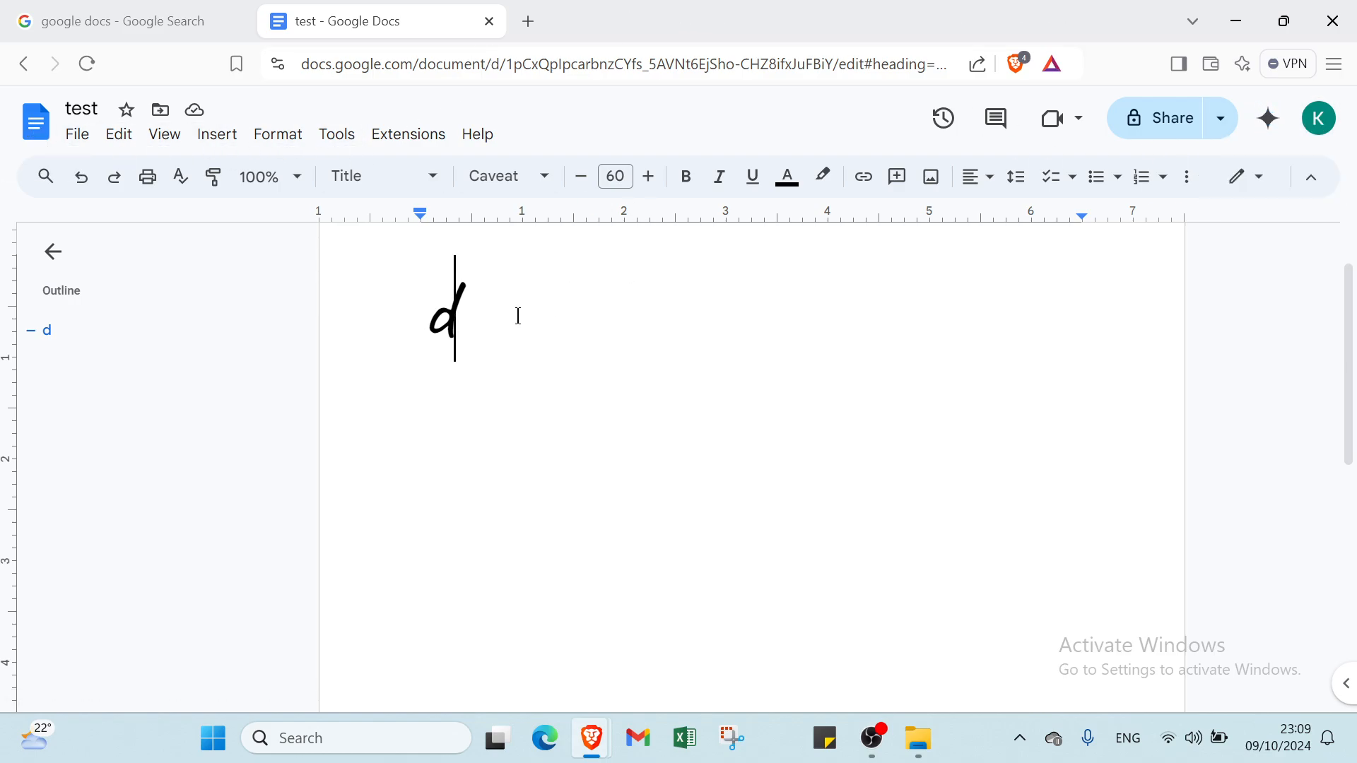
key(BackSpace)
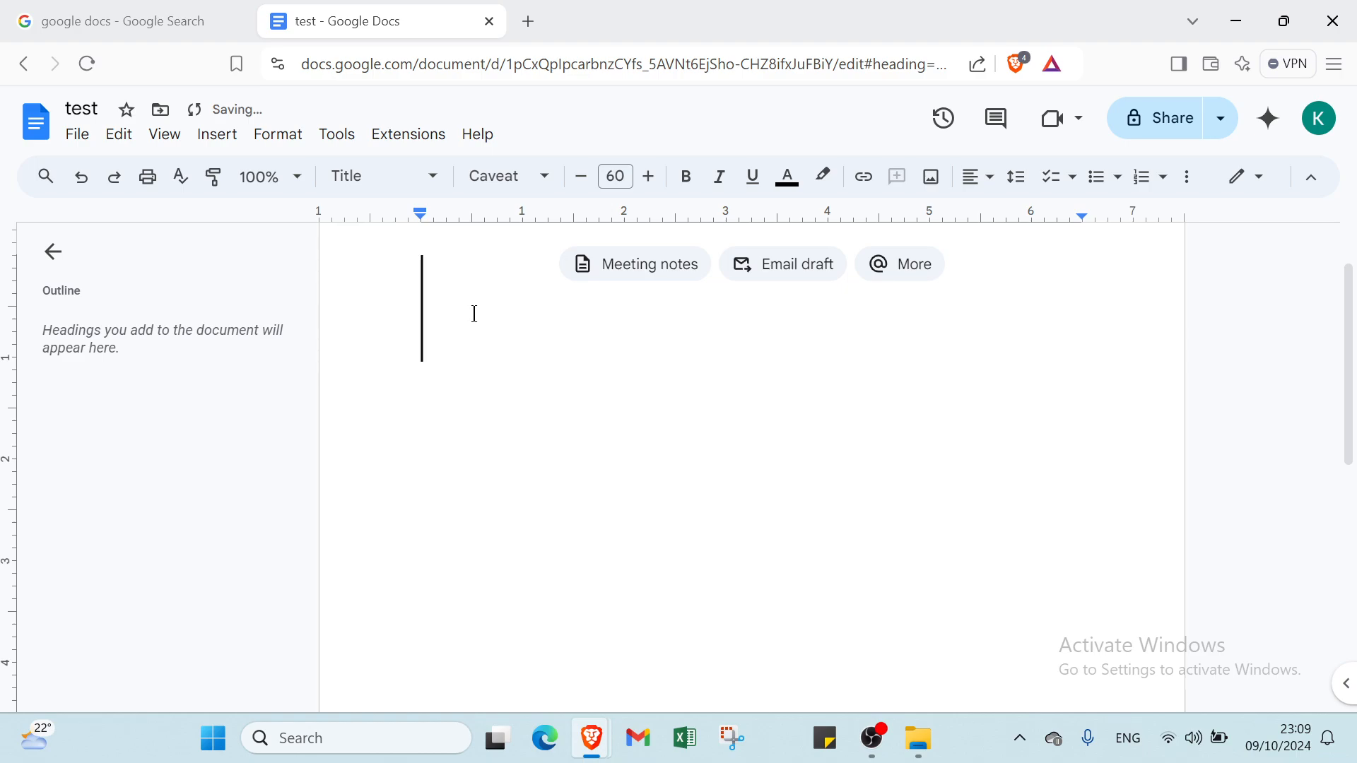
- Go back from the test document to the Google Docs home page and switch to the "google docs" search results
click(24, 65)
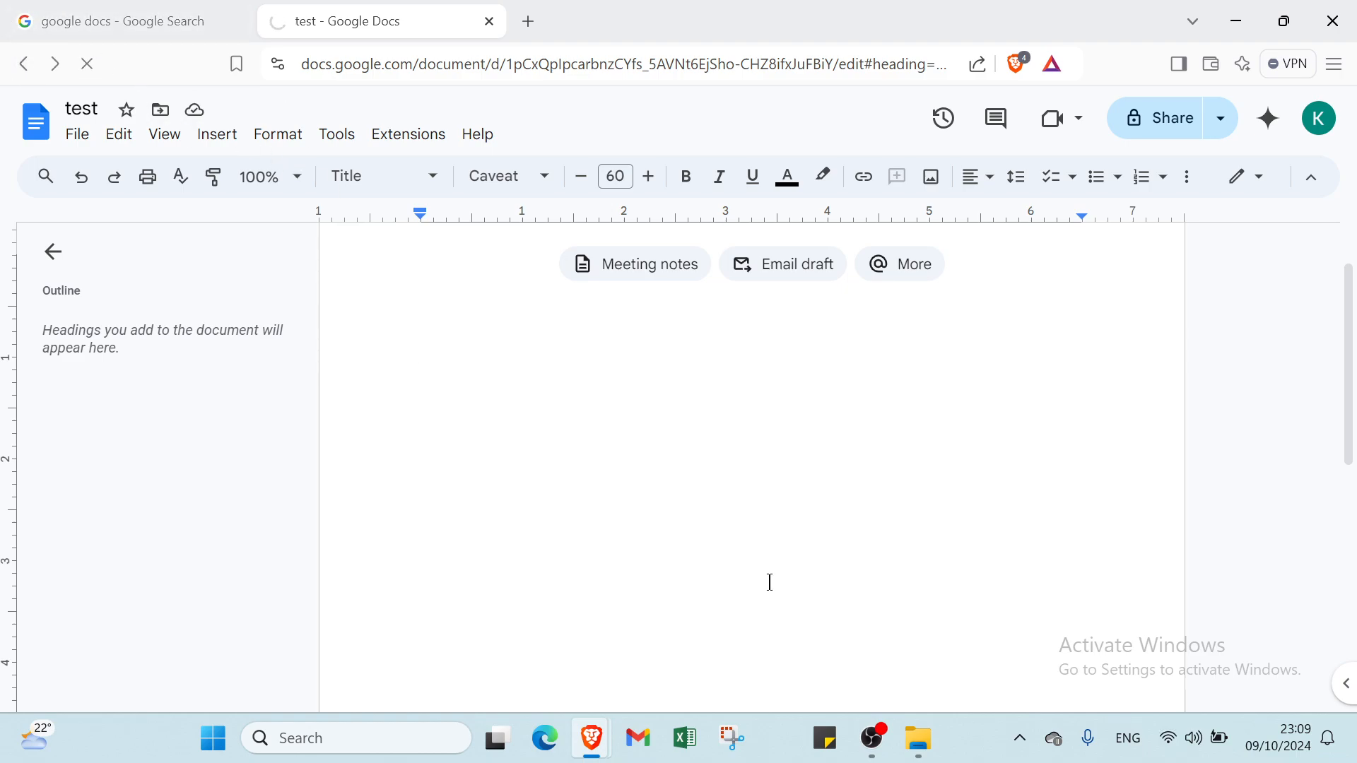
click(145, 29)
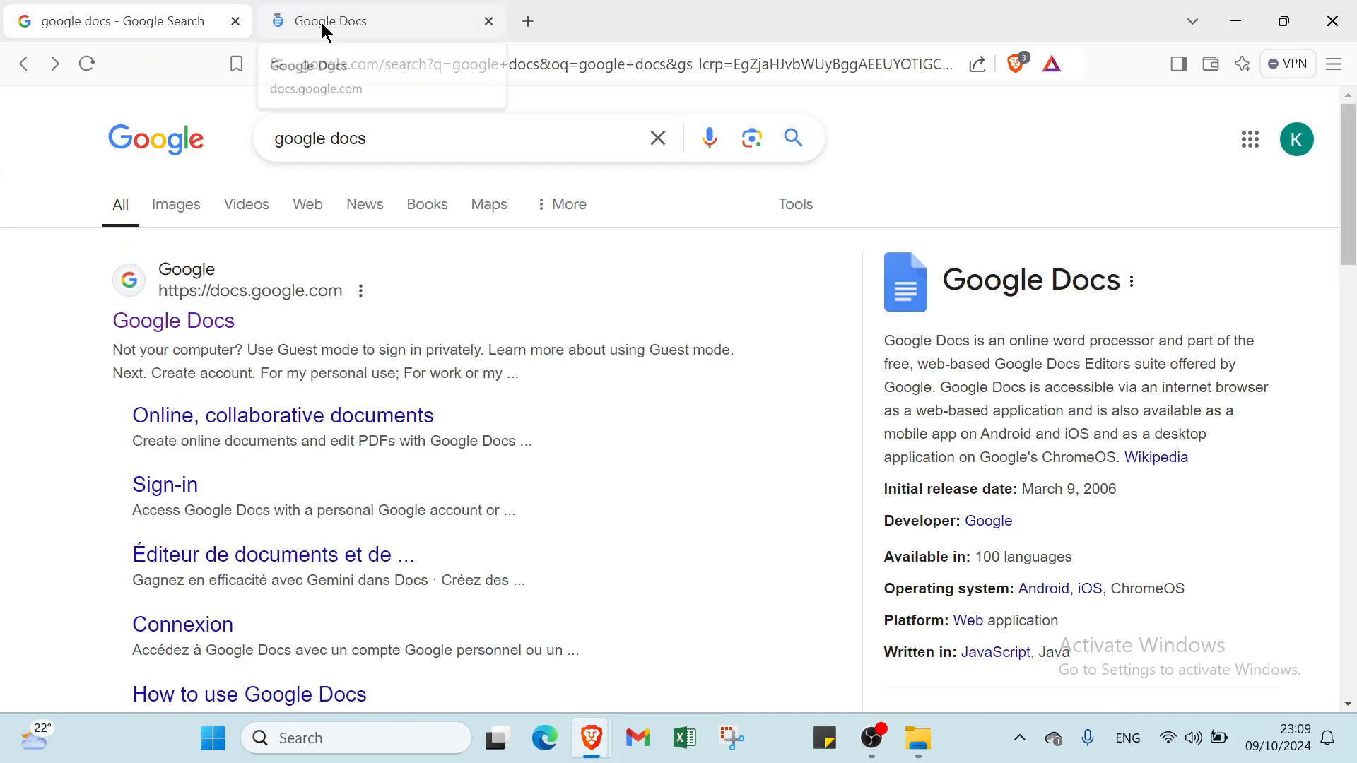